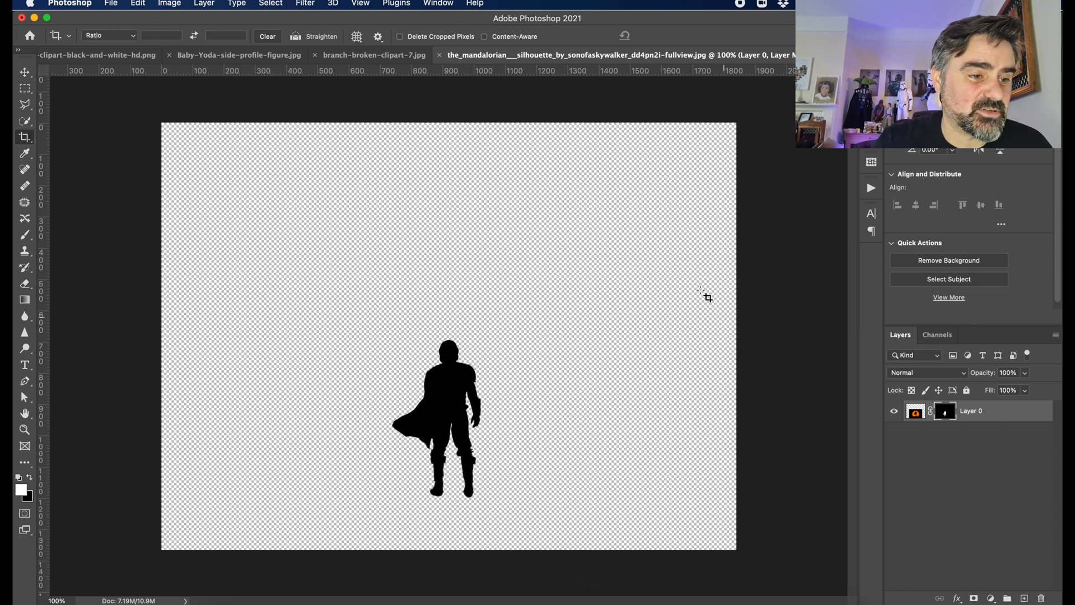
- Add a solid color fill layer in c5b881 and place it beneath the Mandalorian silhouette layer
click(990, 598)
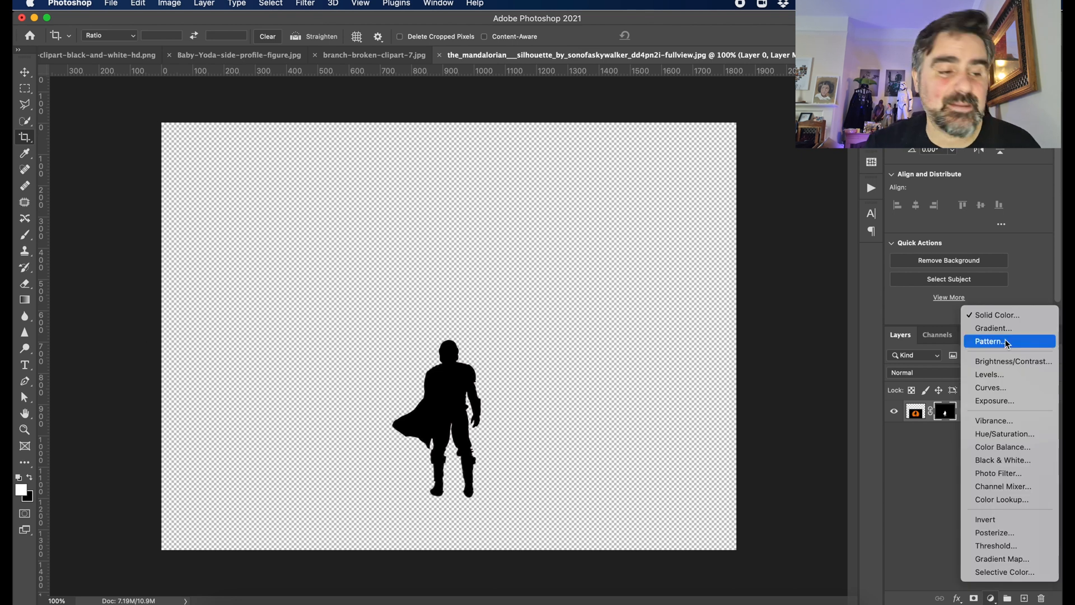
click(996, 314)
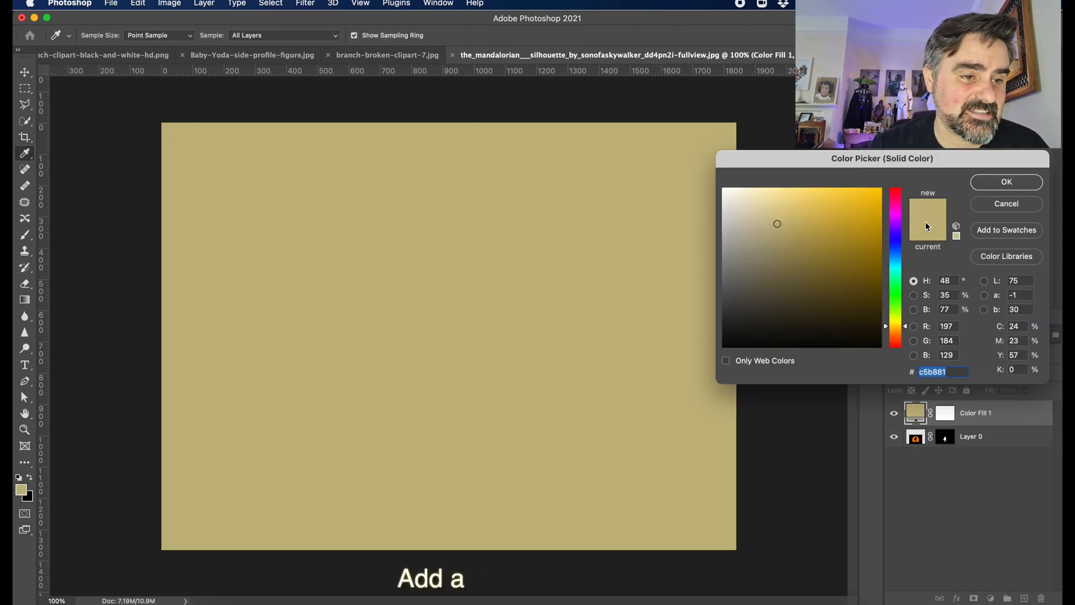
click(992, 183)
key(c)
drag(974, 418, 970, 456)
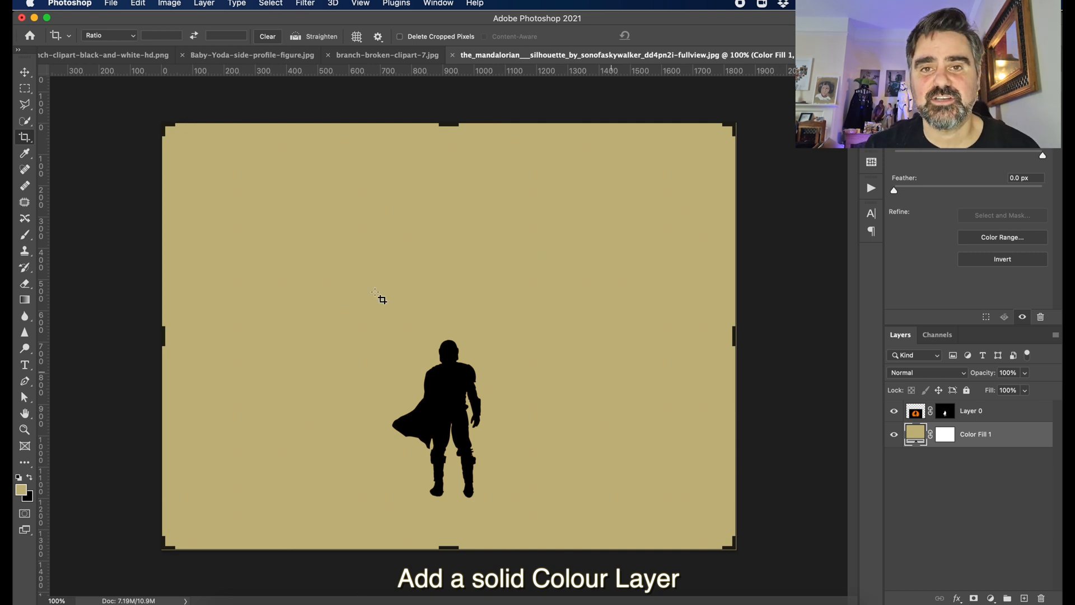
key(v)
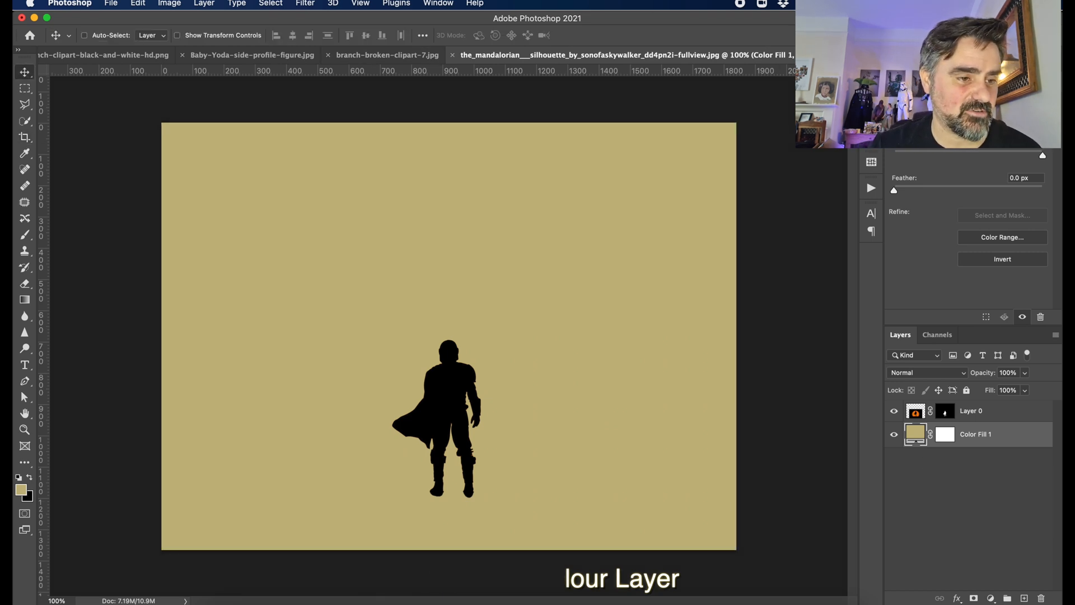
- In Baby-Yoda-side-profile-figure.jpg, convert the background to a regular layer and select the figure with Select Subject
click(261, 58)
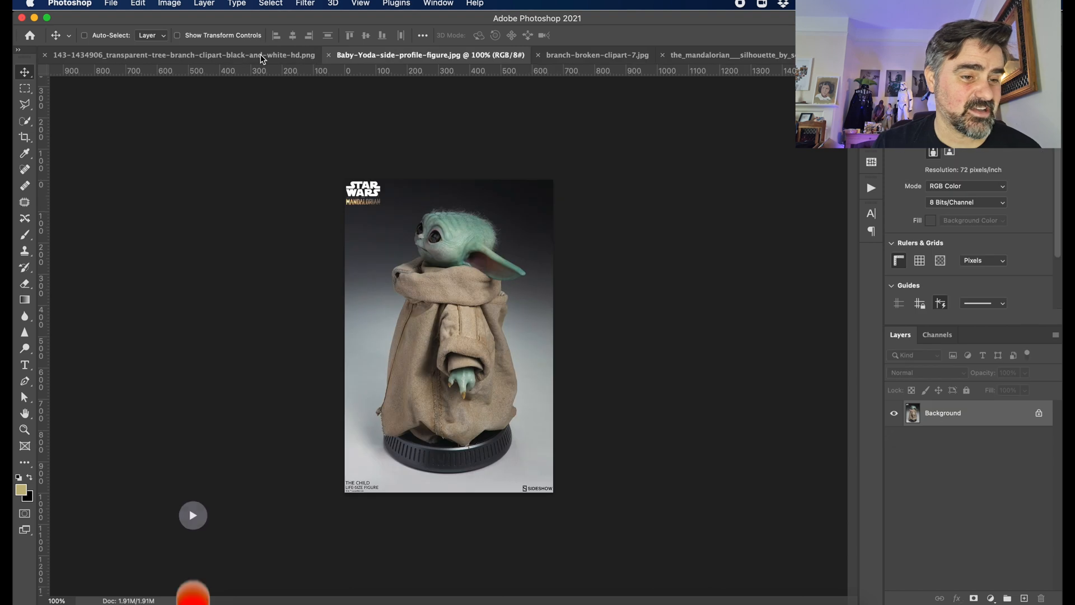
click(24, 104)
click(24, 121)
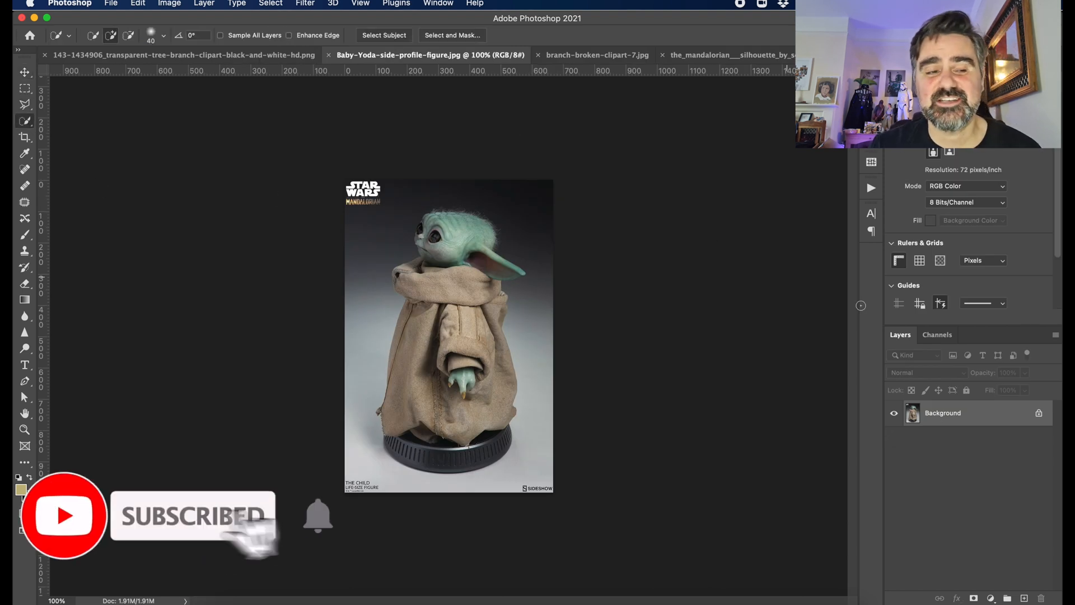
double_click(943, 413)
key(Return)
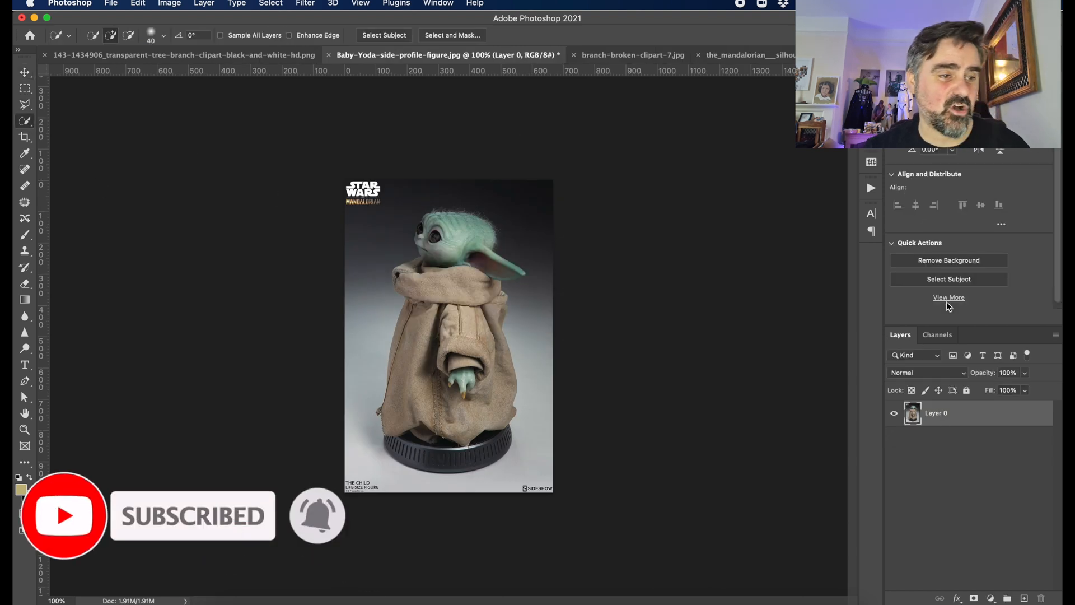
click(961, 279)
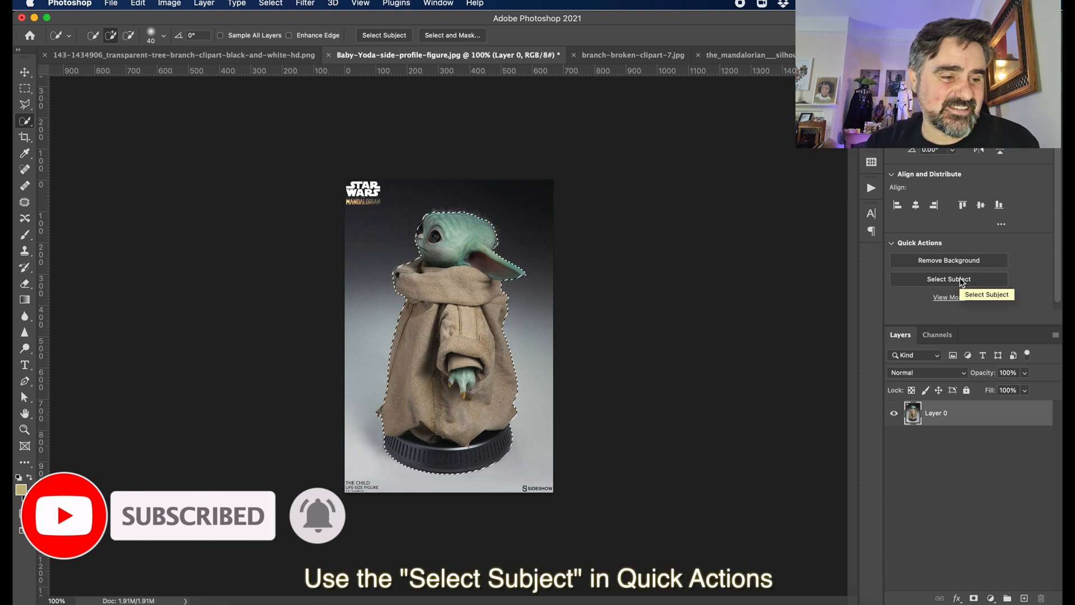
- Refine the selection edge around the head's fine hair in Select and Mask and output it as a new layer with layer mask
click(455, 35)
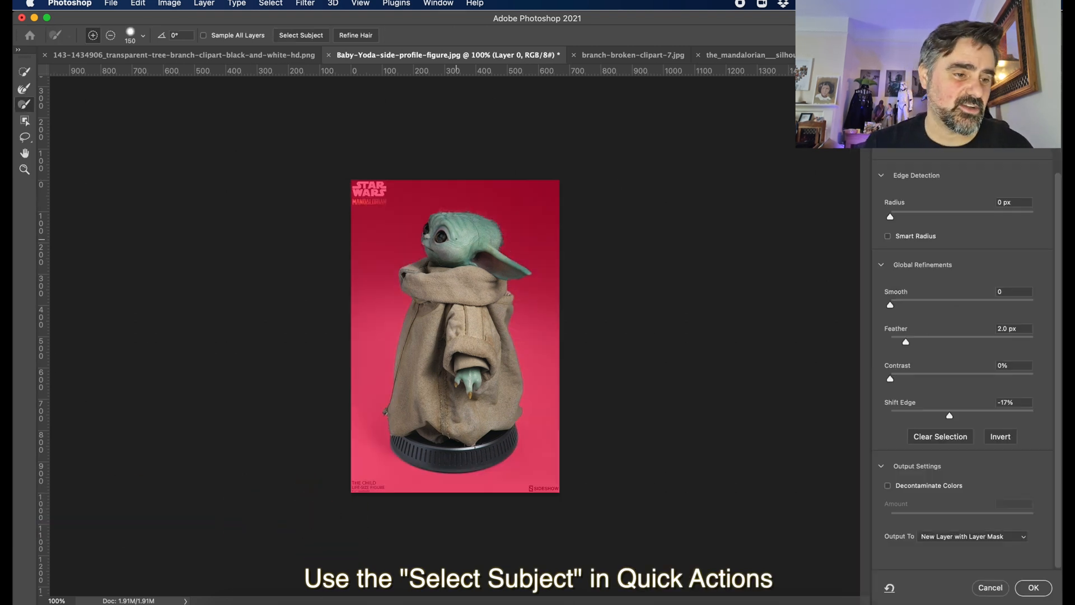
key(bracketleft)
key(bracketleft)
key(super+plus)
key(super+plus)
key(super+plus)
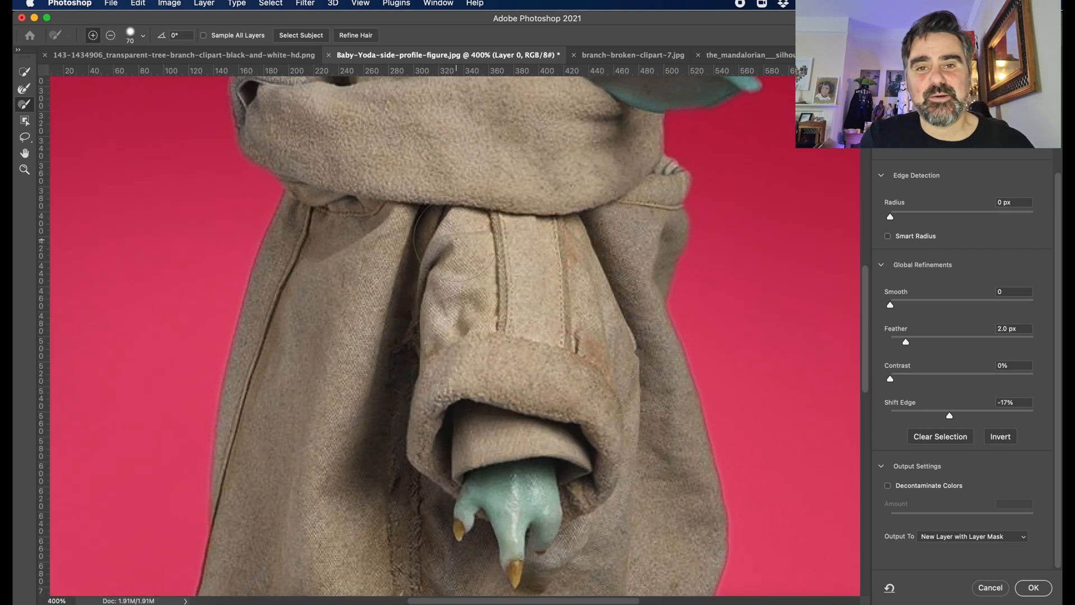
scroll(456, 238, up, 10)
scroll(456, 238, up, 3)
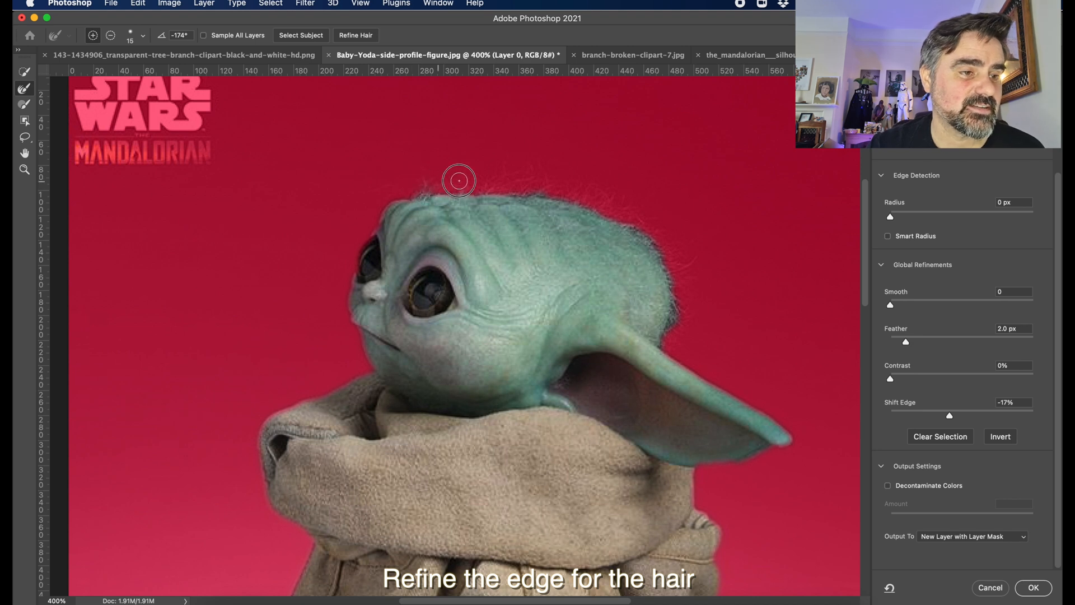
mouse_move(459, 180)
mouse_down()
mouse_move(425, 173)
mouse_move(511, 187)
mouse_up()
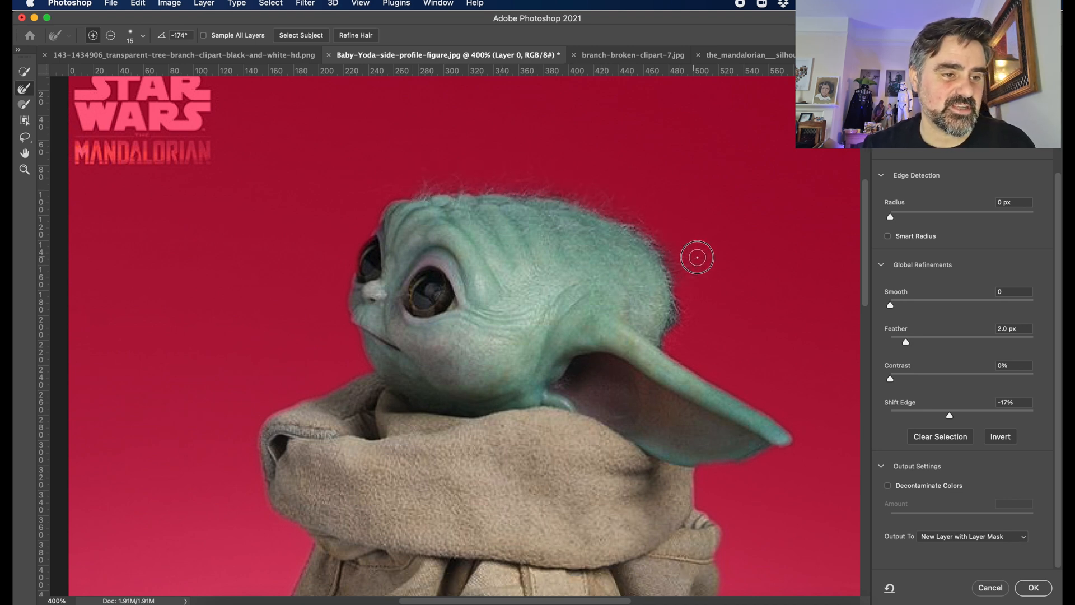
scroll(679, 256, down, 5)
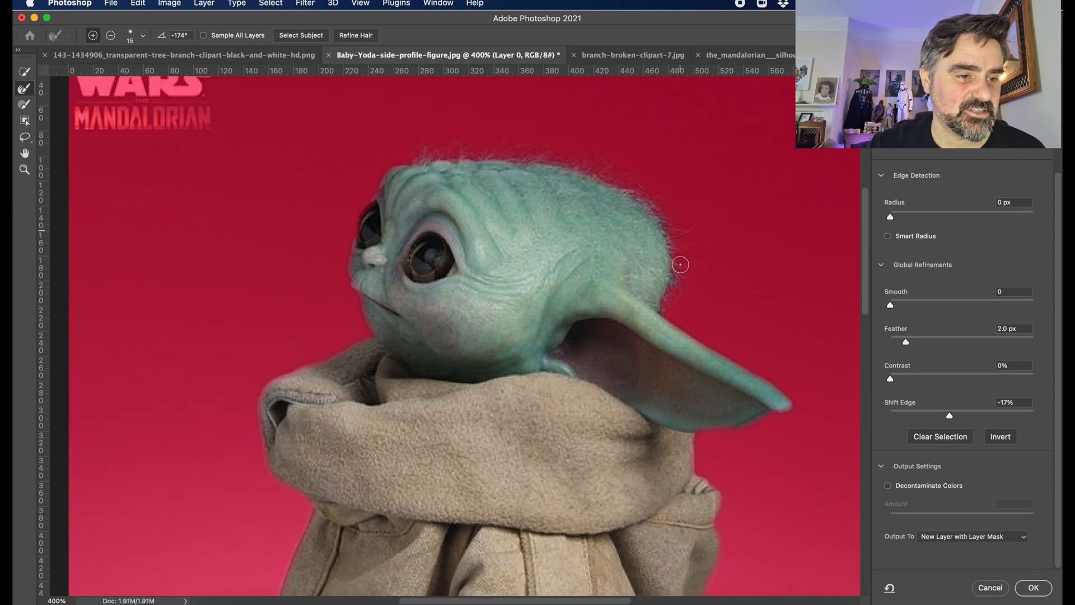
click(1033, 587)
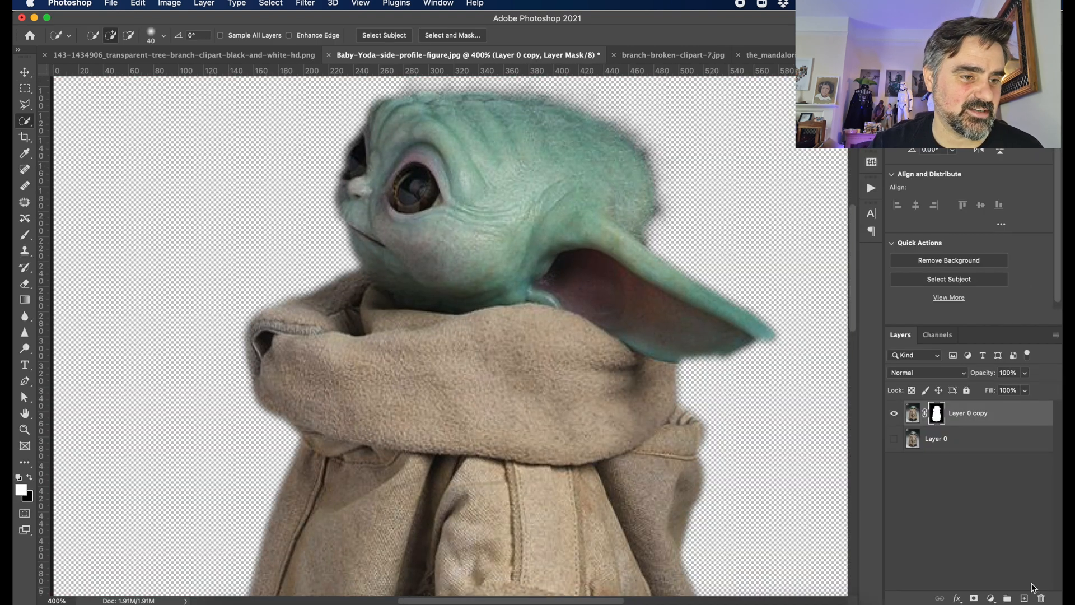
- Apply the layer mask on the cut-out Baby Yoda layer
key(super+0)
right_click(986, 411)
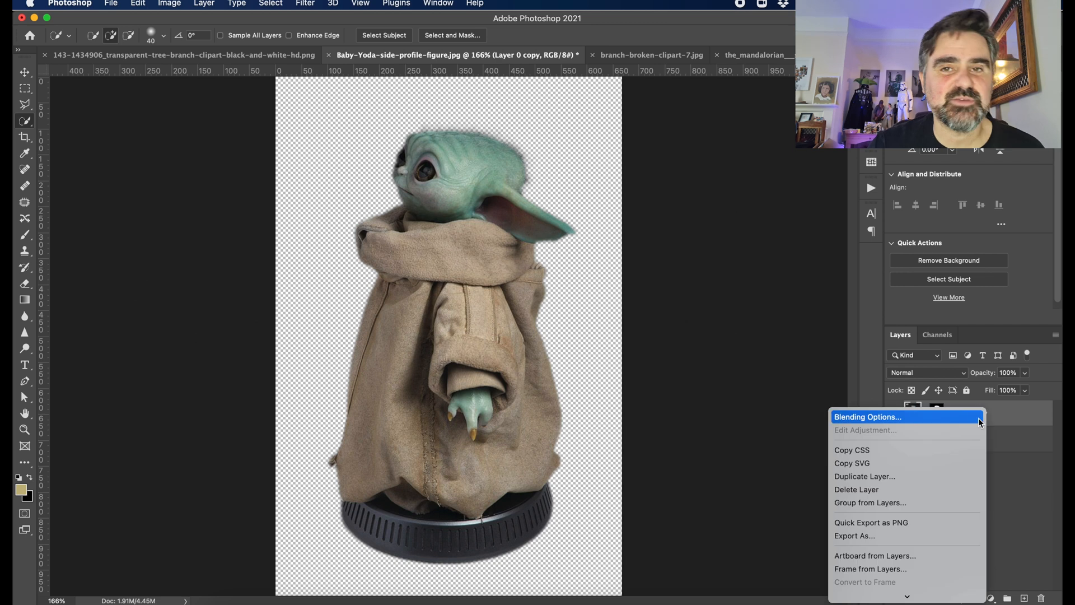
click(937, 413)
right_click(938, 414)
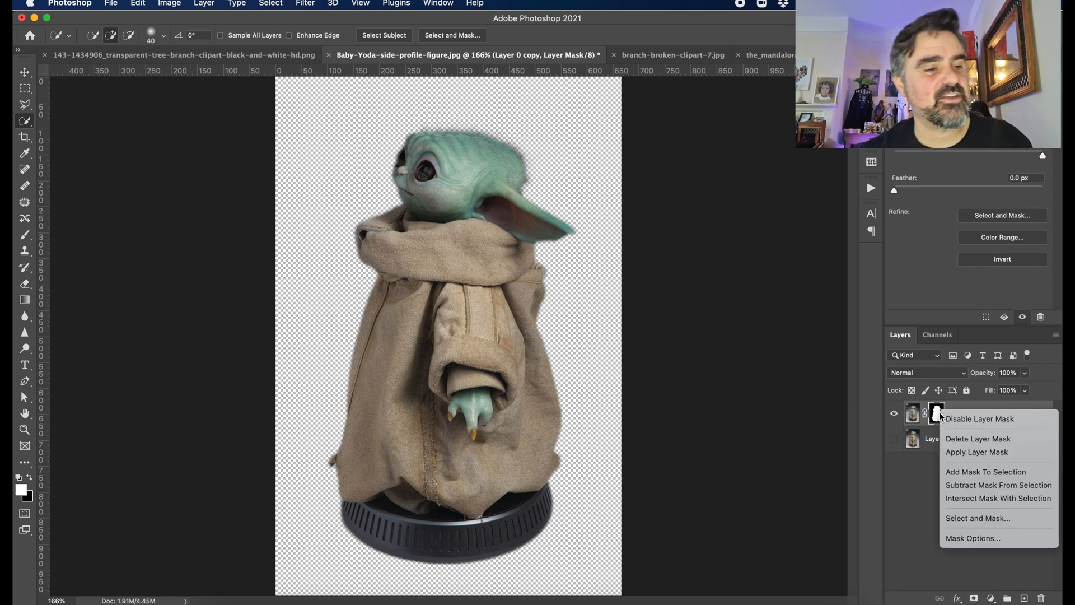
click(997, 455)
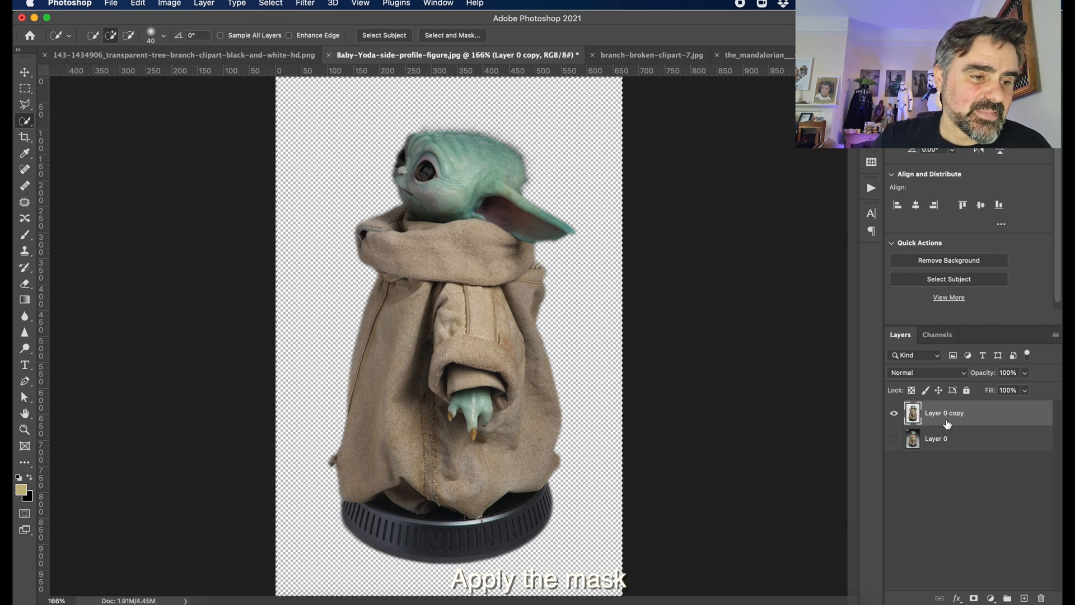
- Paste the Baby Yoda cut-out into the Mandalorian silhouette document
click(261, 56)
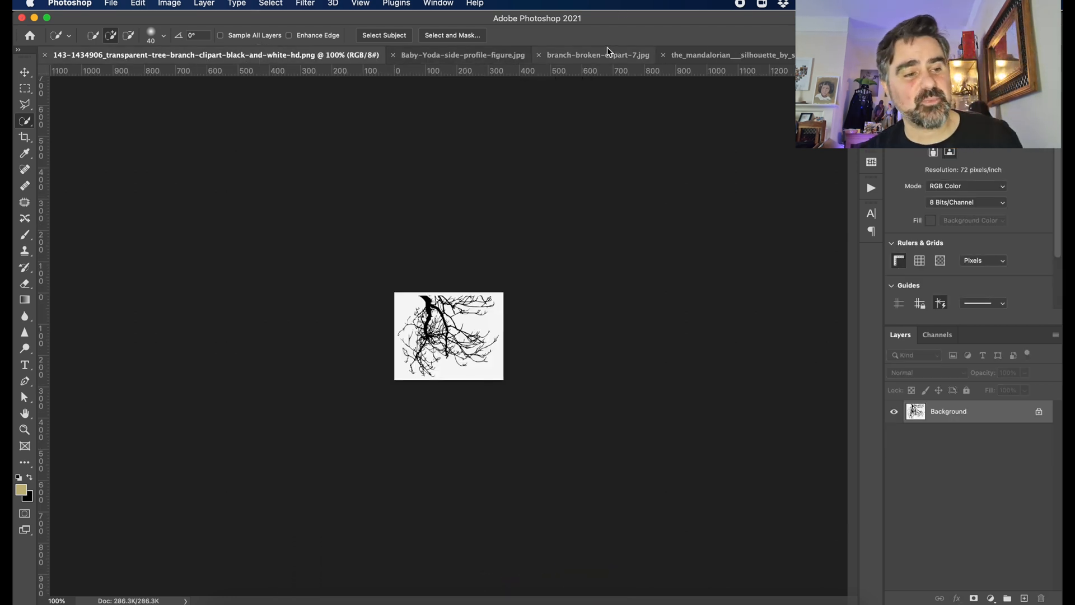
click(730, 59)
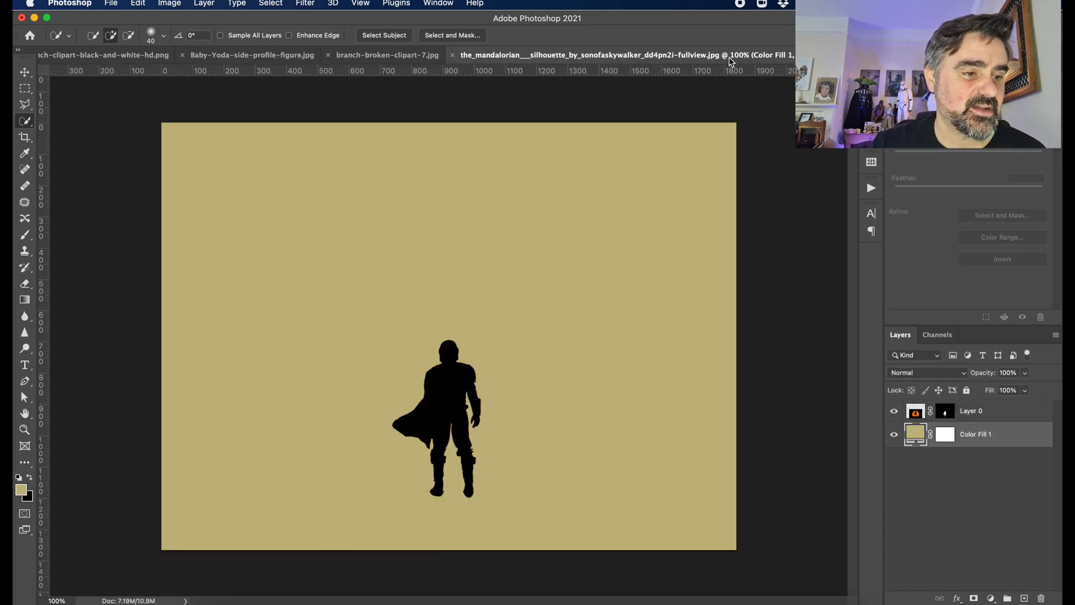
key(super+v)
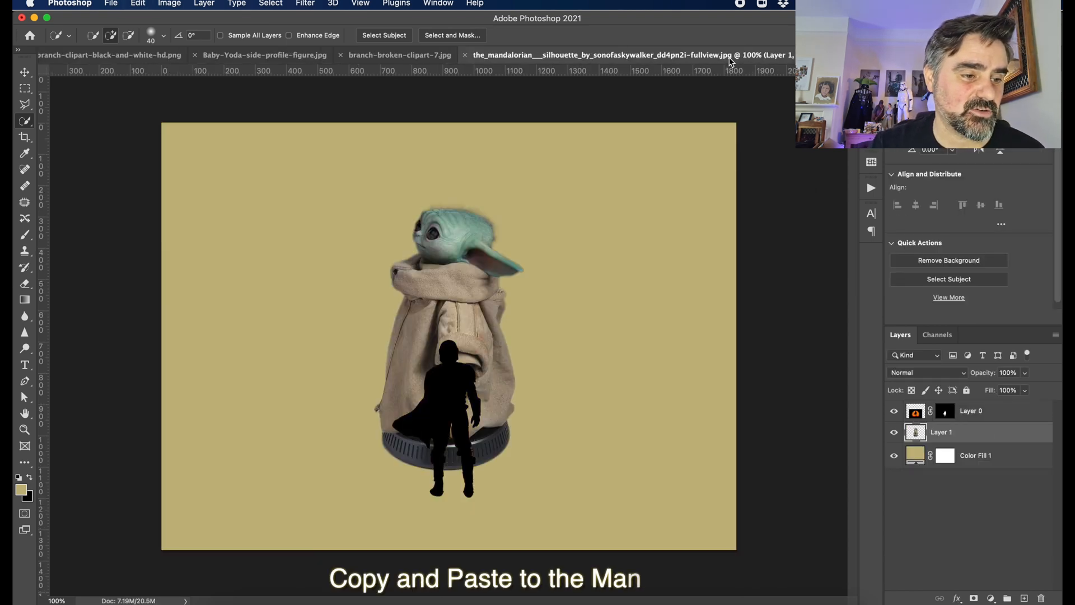
- Scale the Baby Yoda layer to about 17.8% and place it to the right of the Mandalorian silhouette
key(super+t)
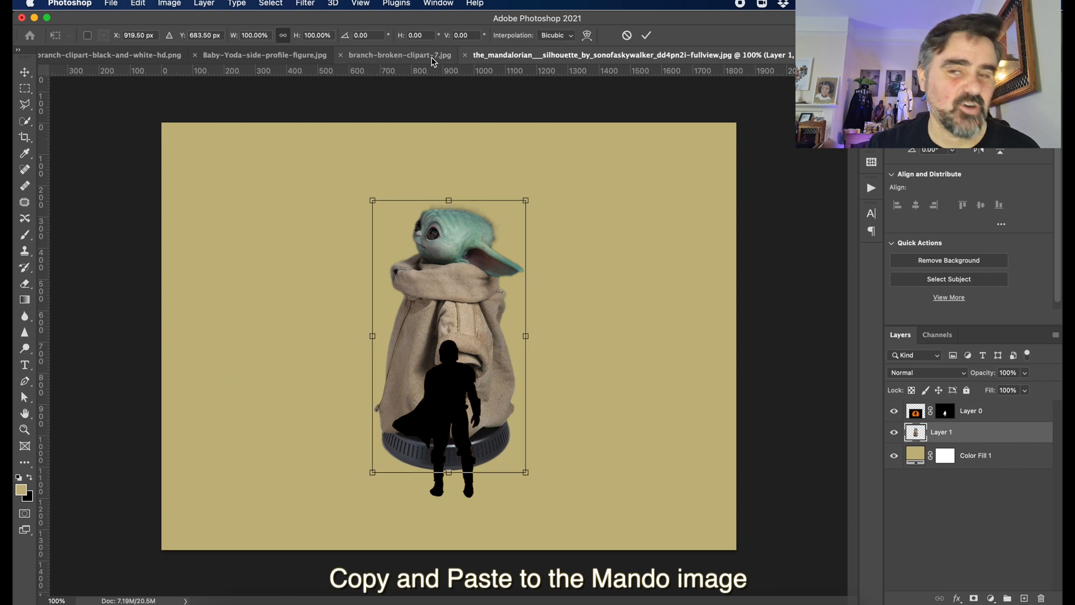
drag(372, 199, 551, 379)
drag(511, 444, 539, 435)
drag(518, 400, 542, 440)
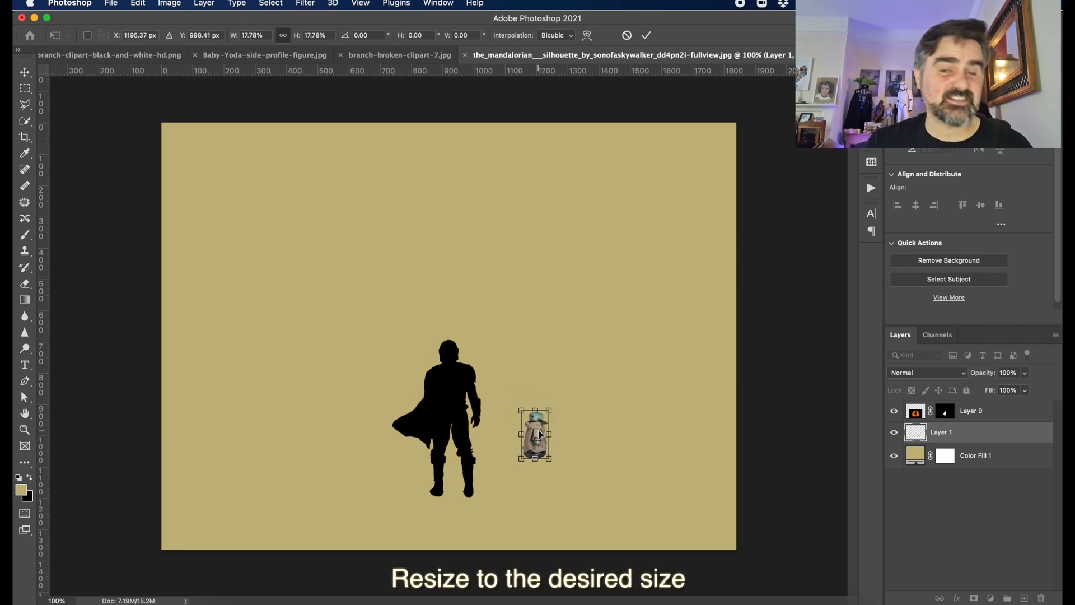
key(Return)
key(w)
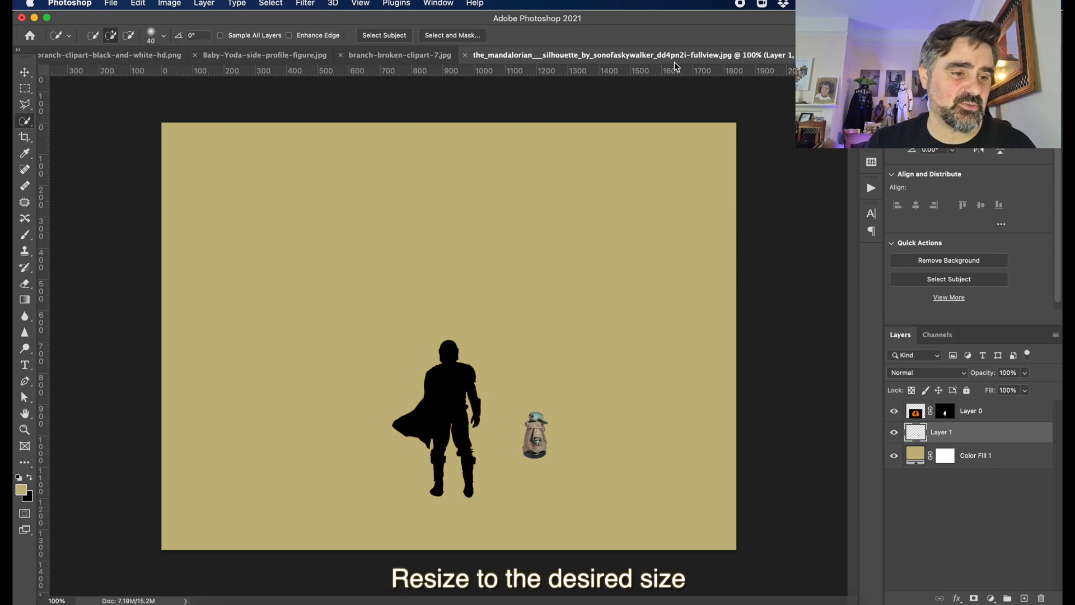
- Open the tumblr image, run Select Subject, and subtract the log and corner shape so only the standing figure stays selected
click(1060, 55)
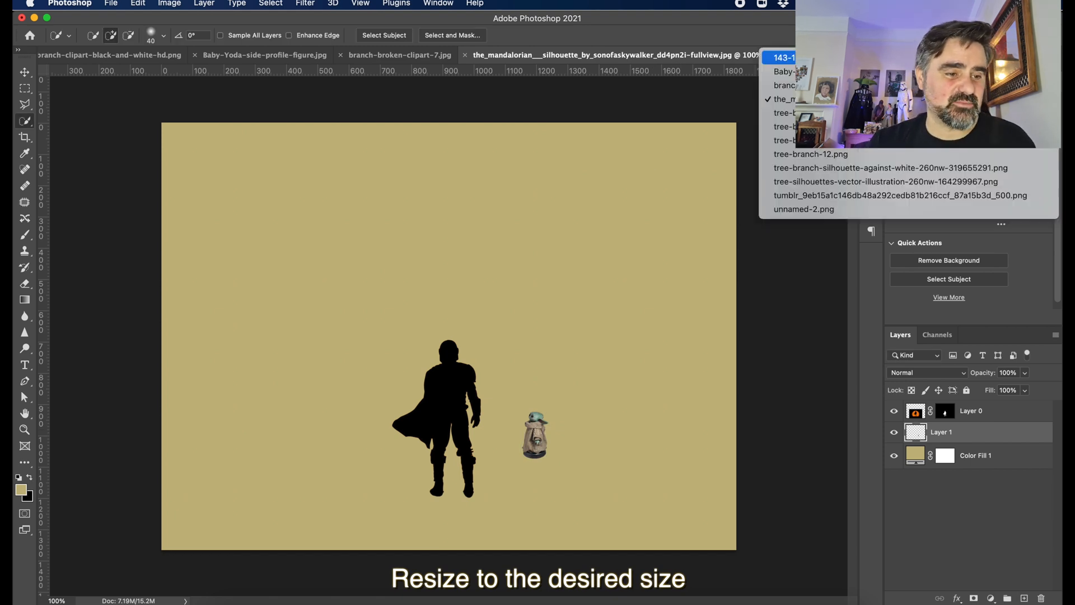
click(850, 209)
click(1060, 55)
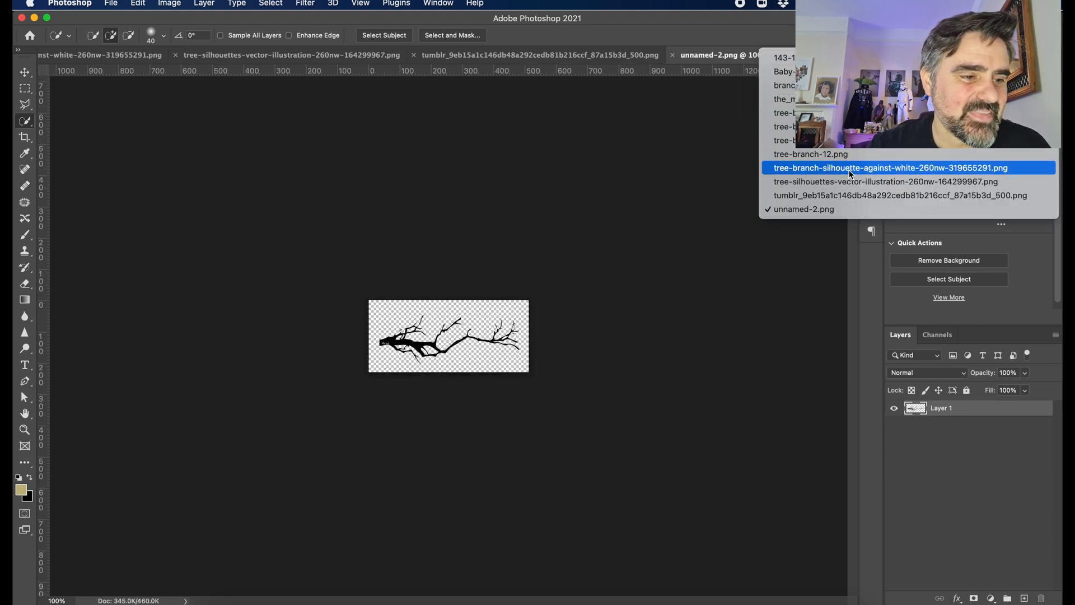
click(850, 195)
click(949, 278)
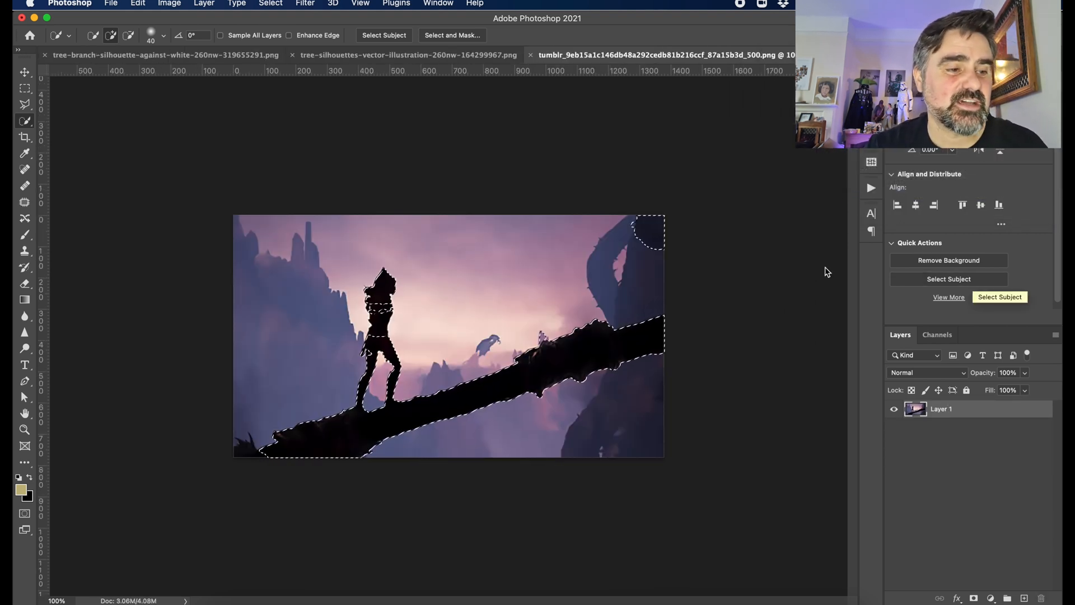
alt+click(648, 247)
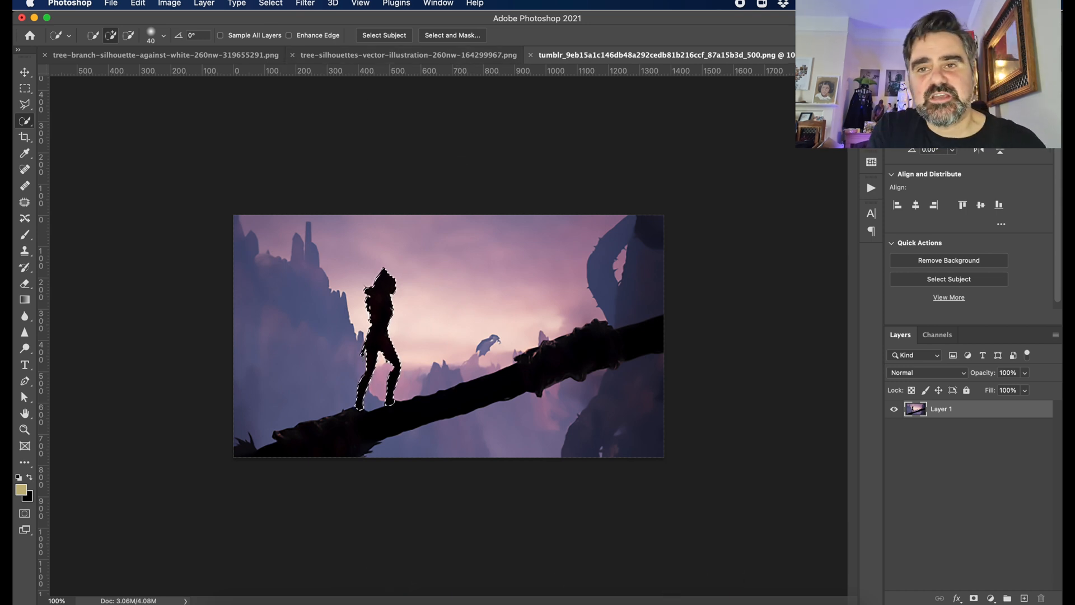
- Move the Mandalorian document to the end of the open documents and paste the standing figure into it
click(788, 55)
click(783, 99)
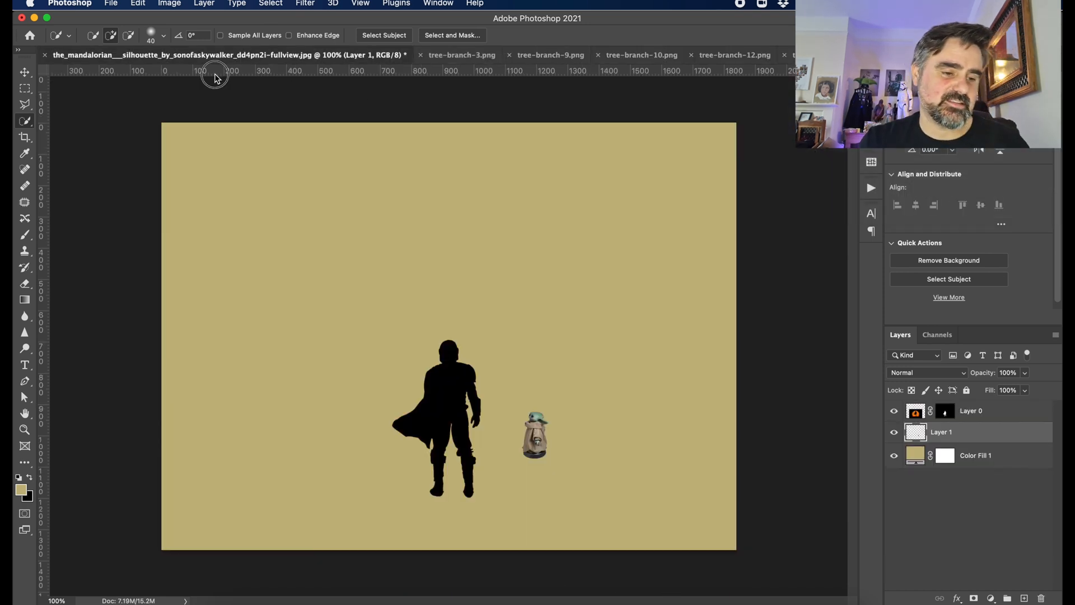
mouse_move(216, 55)
mouse_down()
mouse_move(112, 61)
mouse_move(223, 58)
mouse_up()
drag(487, 56, 67, 62)
key(super+v)
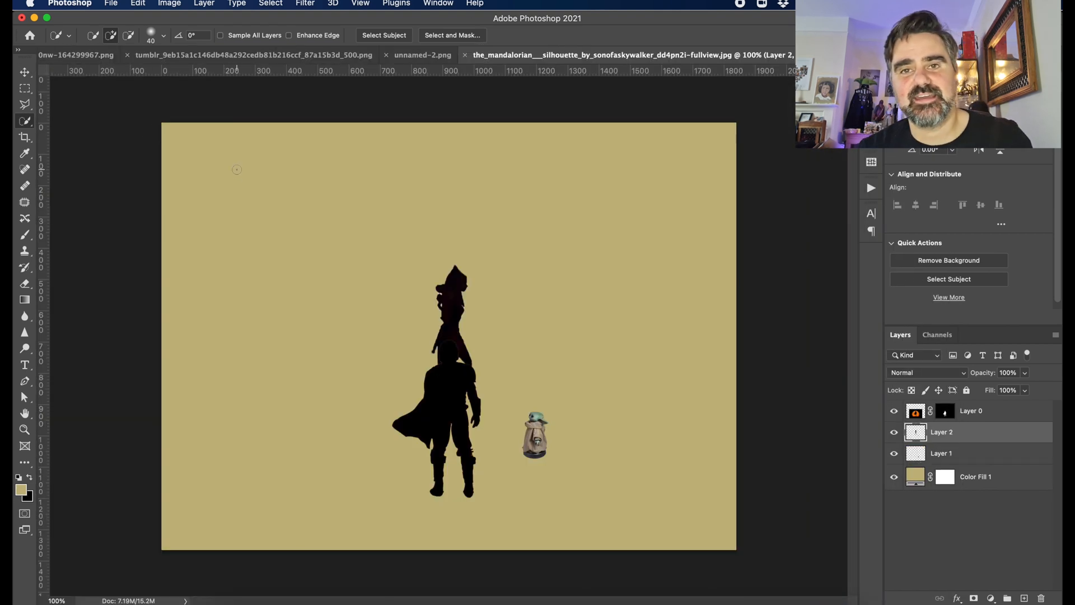
- Move the pasted standing figure to the left of the Mandalorian and adjust it with Free Transform
key(v)
drag(456, 300, 343, 357)
key(super+t)
drag(360, 392, 365, 380)
key(Return)
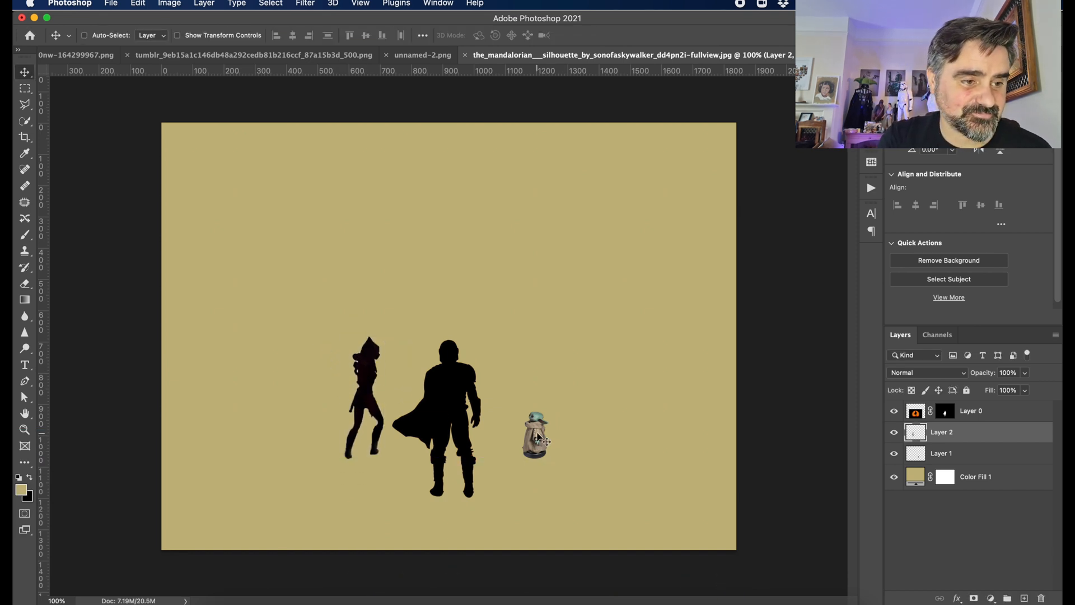
- Move the Baby Yoda figure closer to the Mandalorian and adjust it with Free Transform
click(536, 442)
drag(536, 442, 519, 412)
key(ctrl+t)
key(Return)
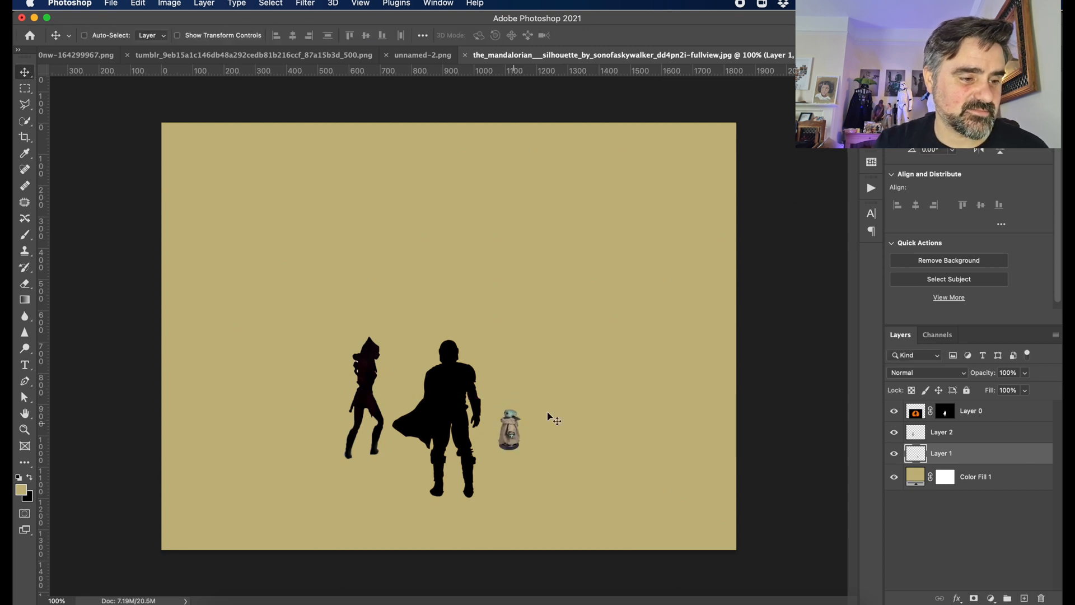
- Turn the Baby Yoda layer into a black silhouette with a Hue/Saturation lightness of -100
key(ctrl+u)
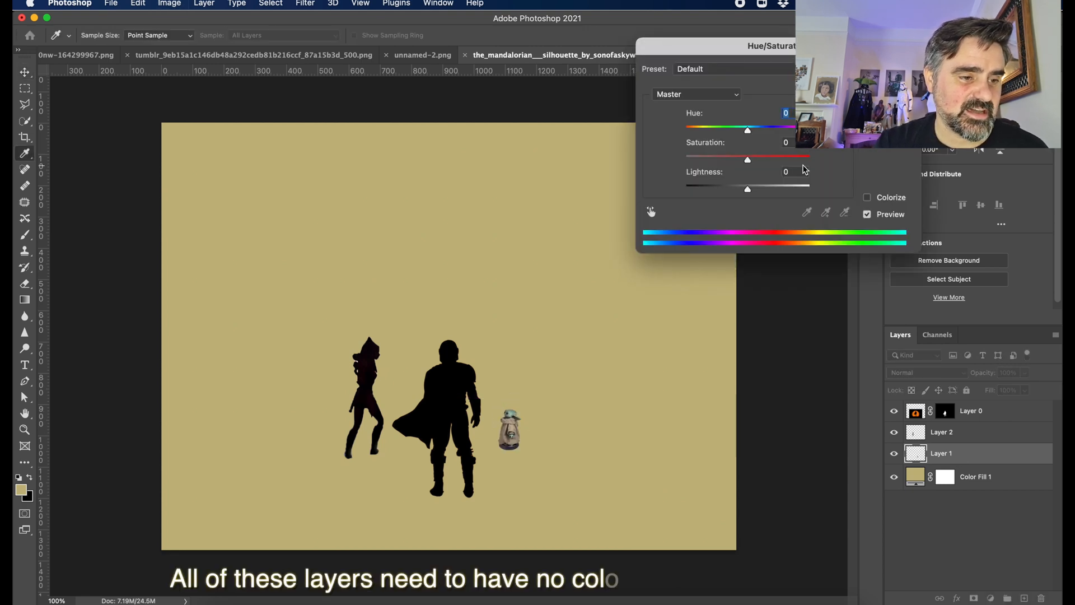
drag(748, 190, 641, 214)
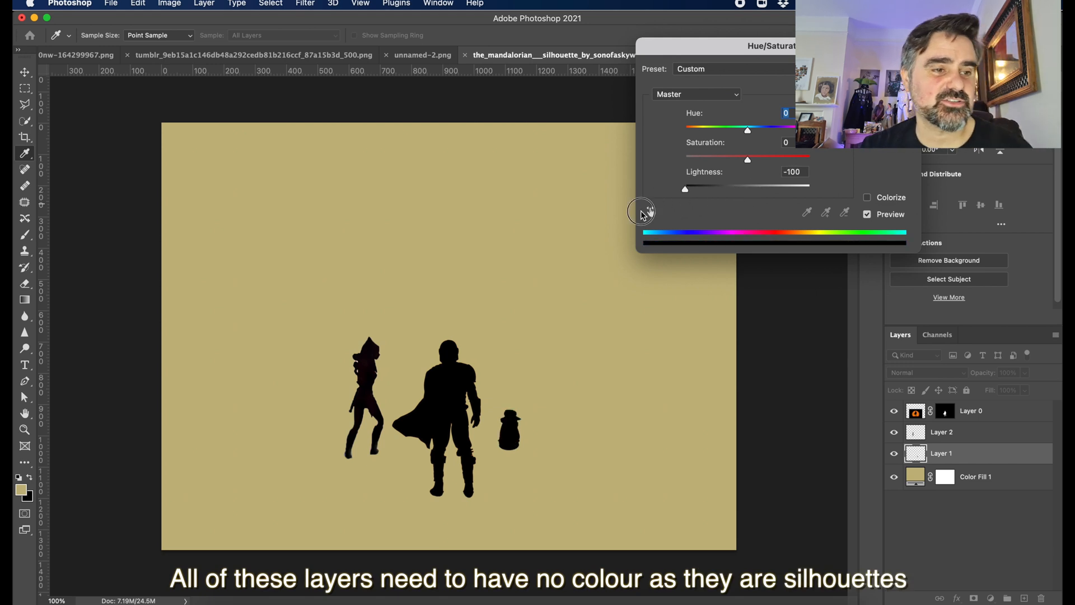
key(Return)
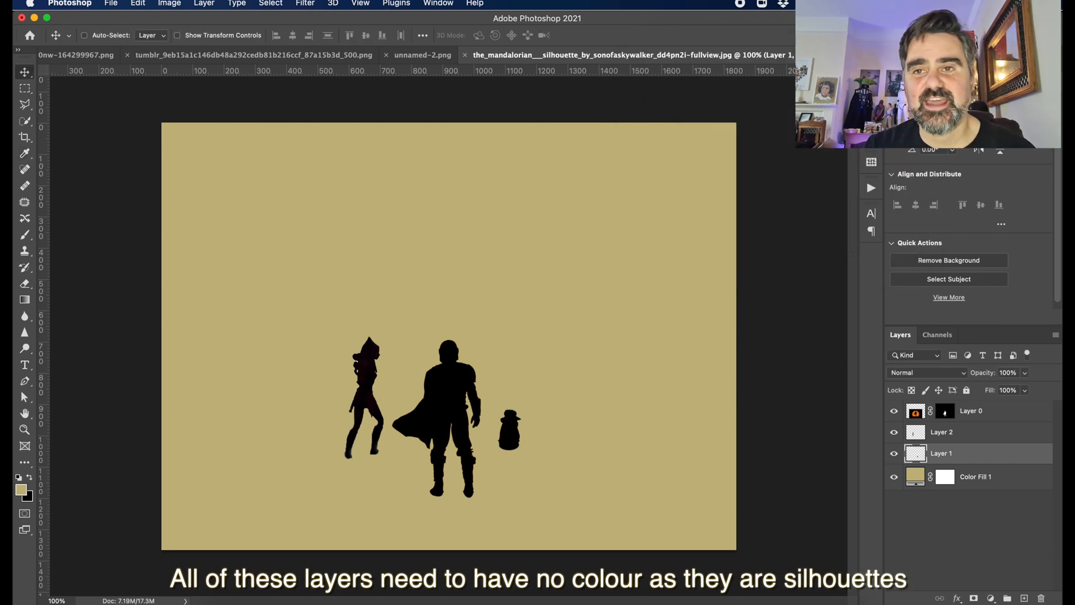
- Turn the standing figure on Layer 2 black with a Hue/Saturation lightness of -100 and add a layer mask to it
click(940, 443)
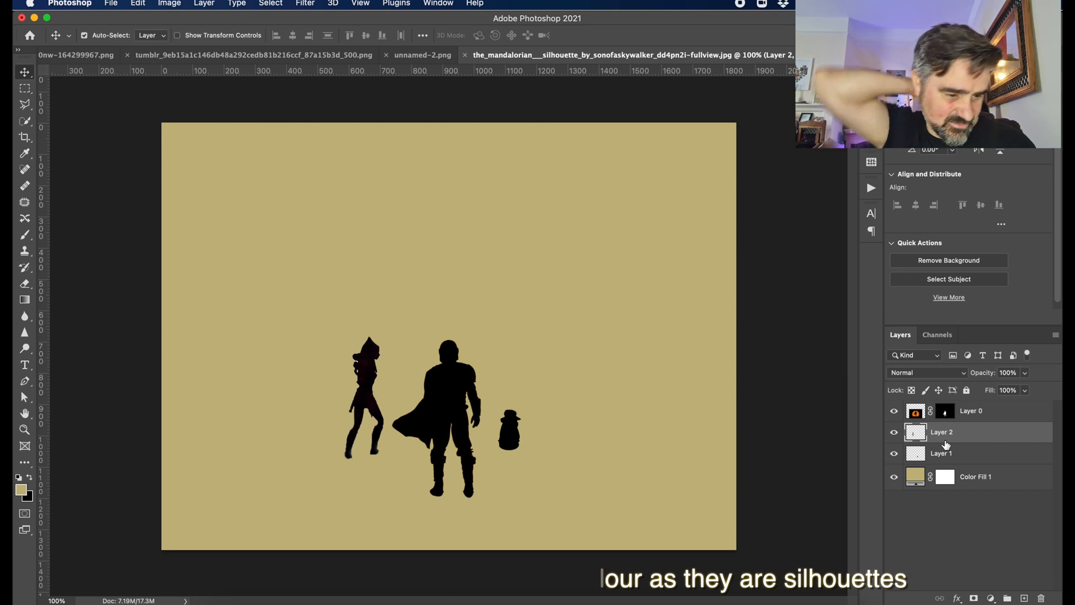
key(ctrl+u)
drag(747, 188, 684, 189)
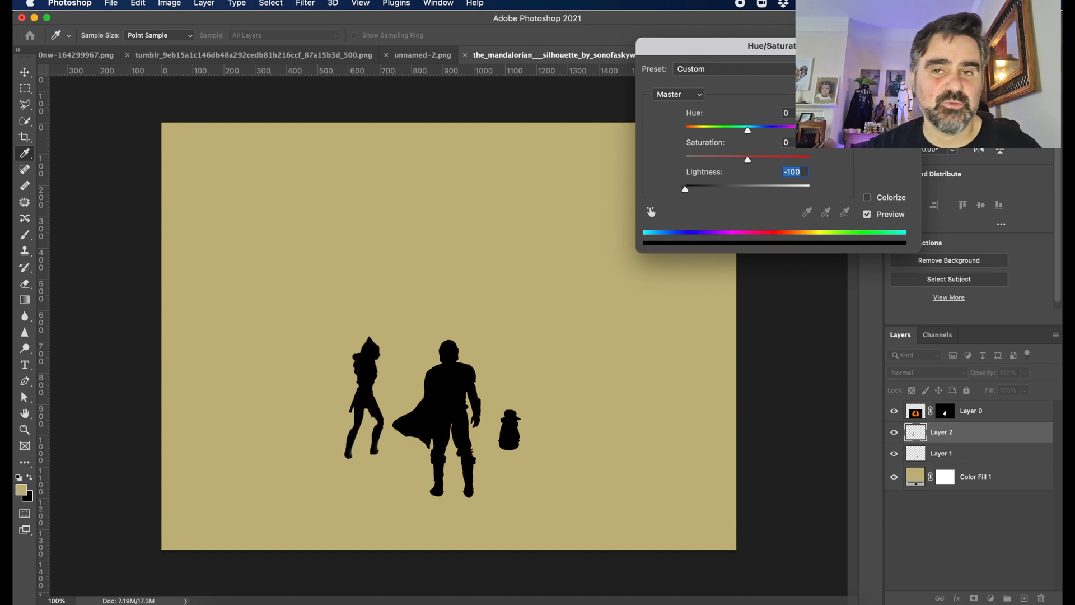
key(Return)
key(v)
click(927, 372)
click(930, 485)
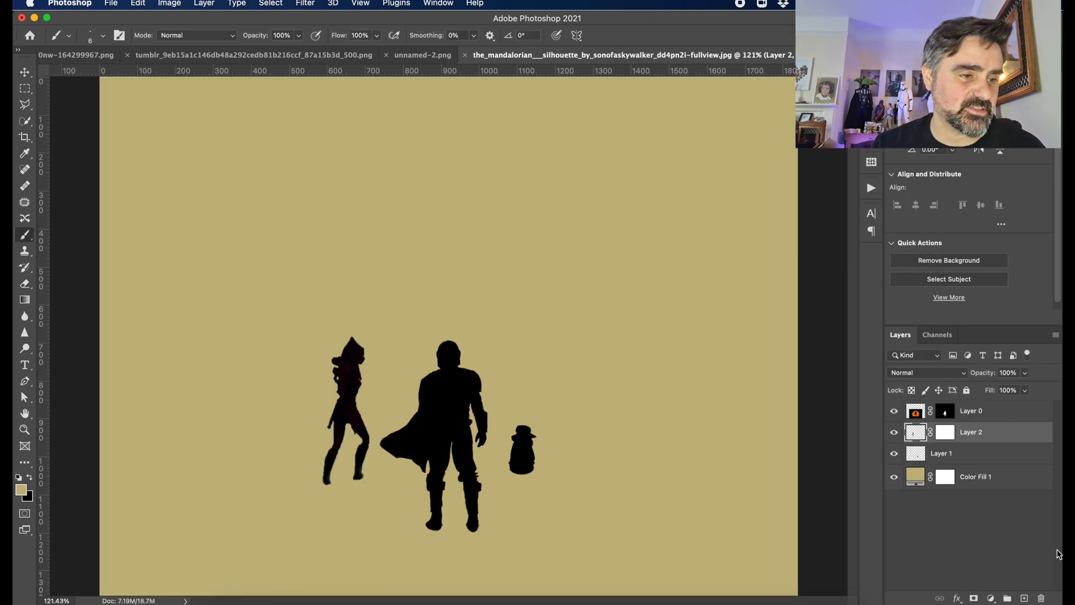
- Crop both sides of the image to a portrait format around the three figures
click(1001, 479)
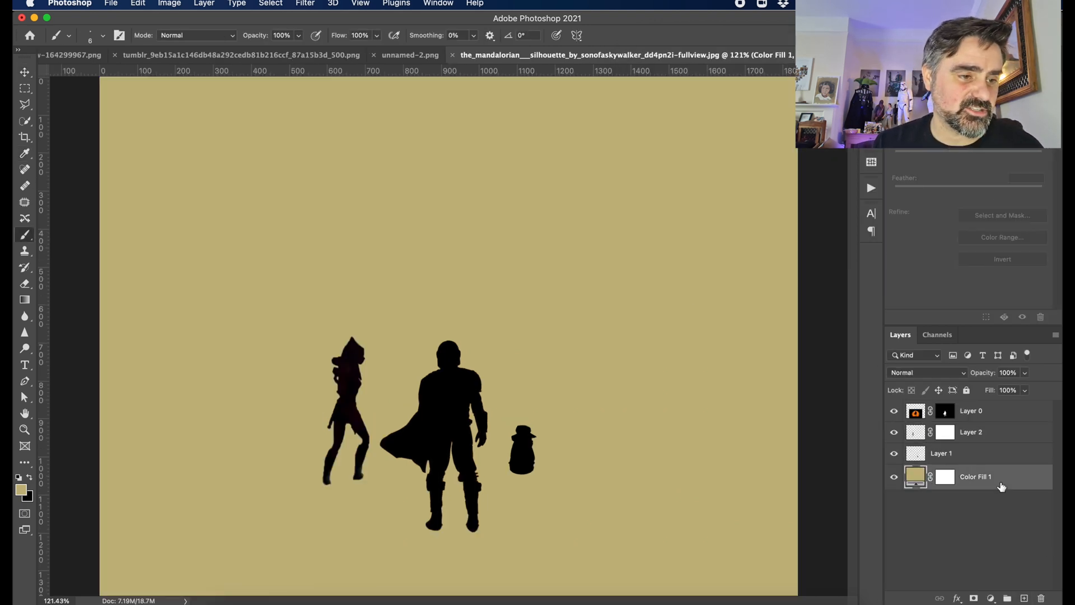
key(super+1)
key(c)
drag(170, 336, 275, 336)
drag(677, 336, 608, 347)
key(Return)
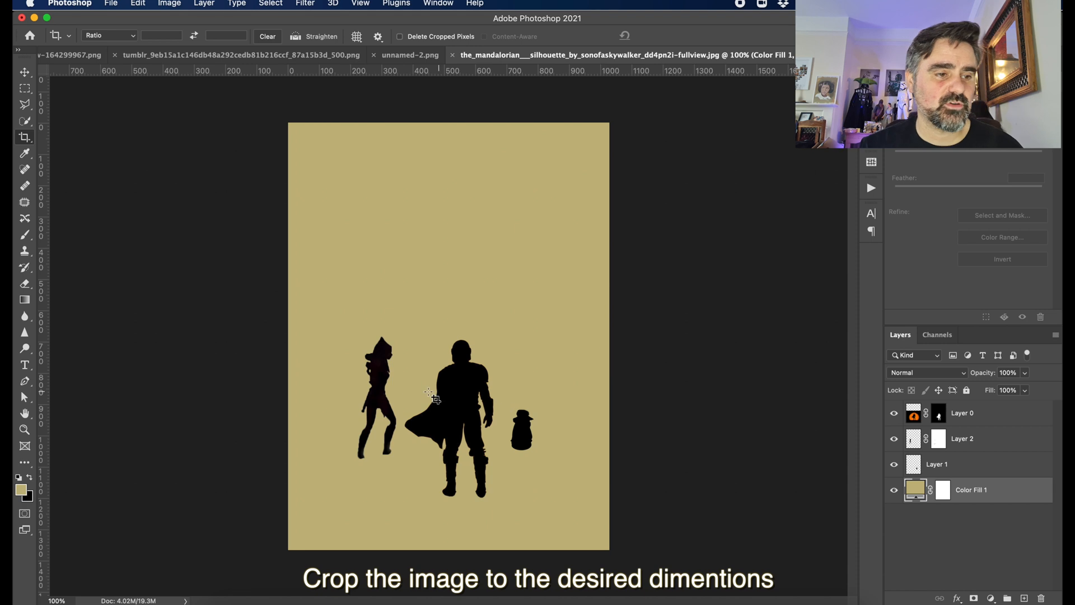
- Shift the standing figure slightly right, move the Mandalorian near the canvas's right edge, and place Baby Yoda between them
click(976, 442)
key(v)
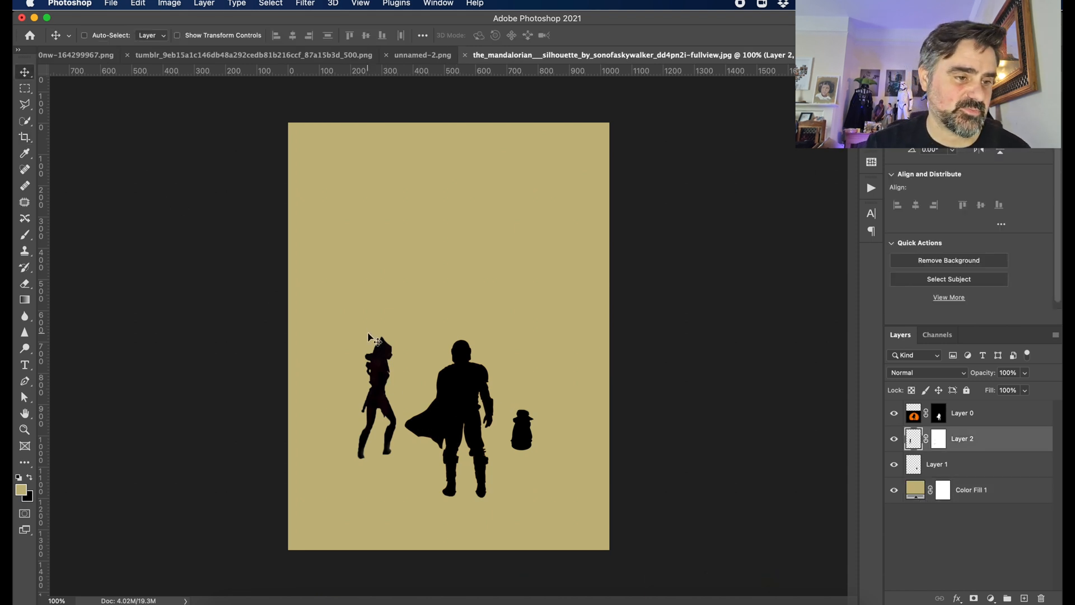
drag(368, 336, 377, 335)
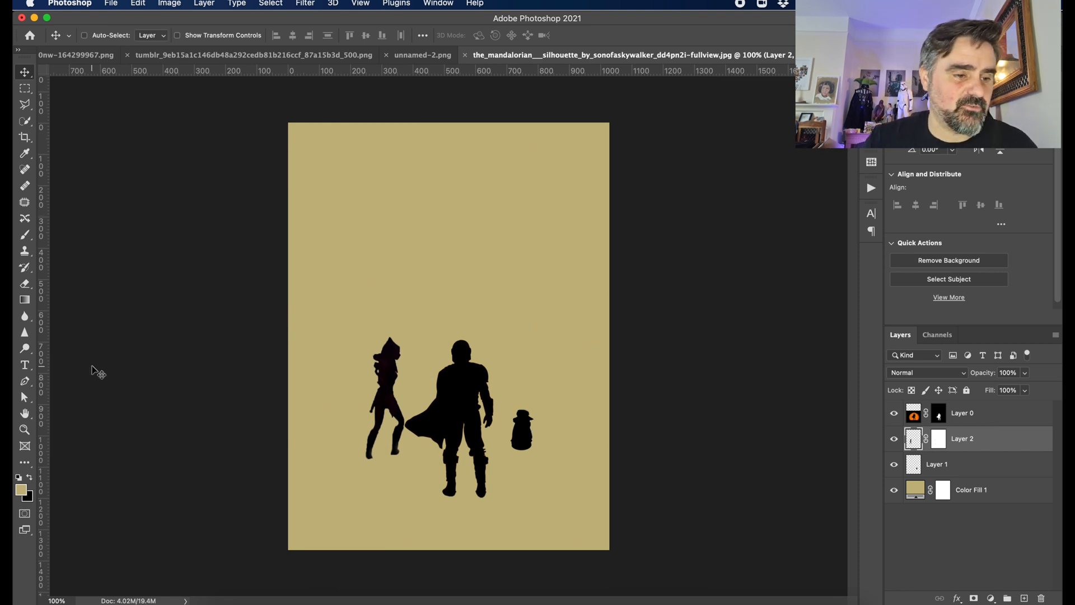
click(959, 411)
drag(460, 396, 554, 392)
super+click(494, 446)
drag(494, 446, 436, 443)
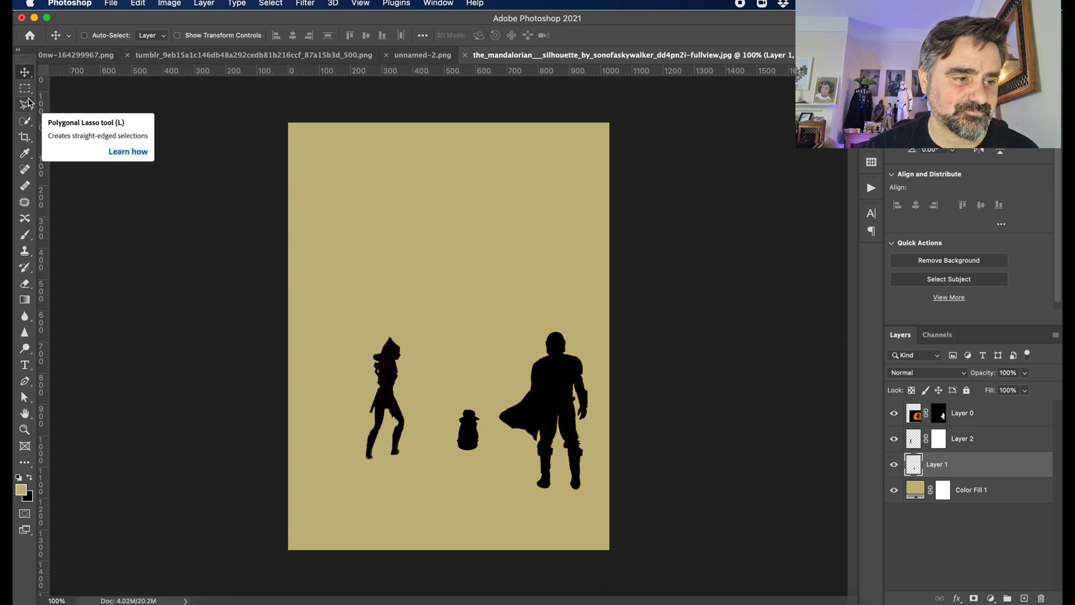
- Make a wide elliptical selection forming a gently curved horizon across the canvas at the Mandalorian's feet
drag(24, 88, 84, 94)
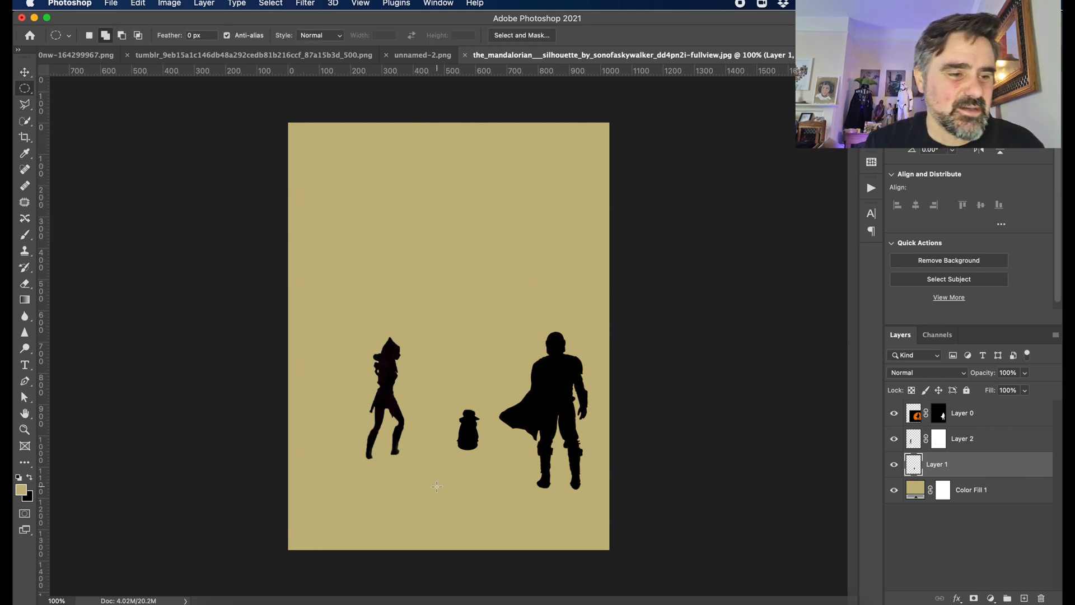
drag(437, 486, 792, 569)
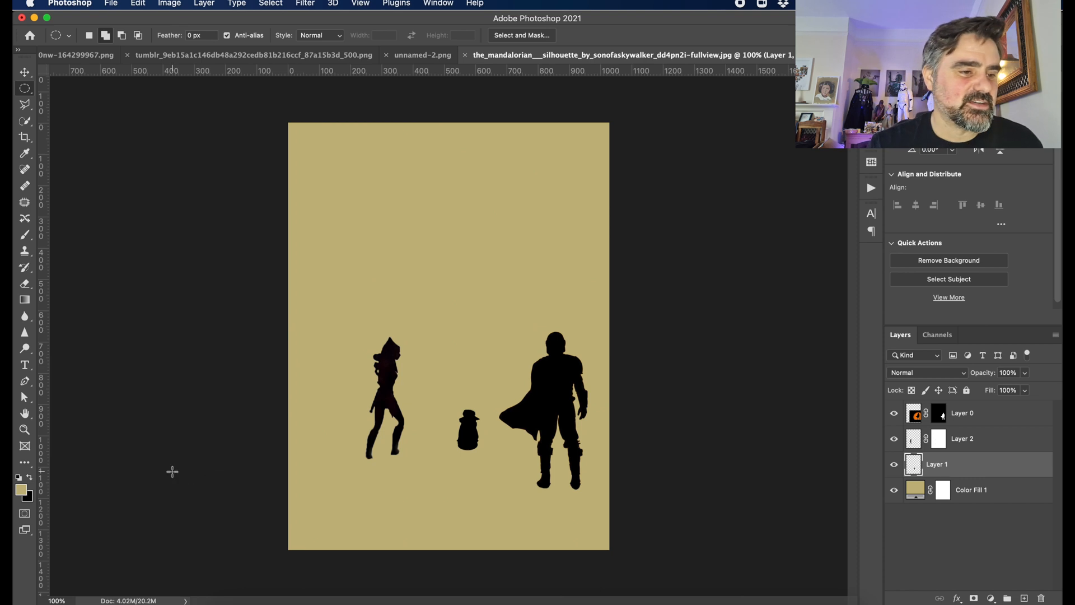
drag(160, 473, 801, 589)
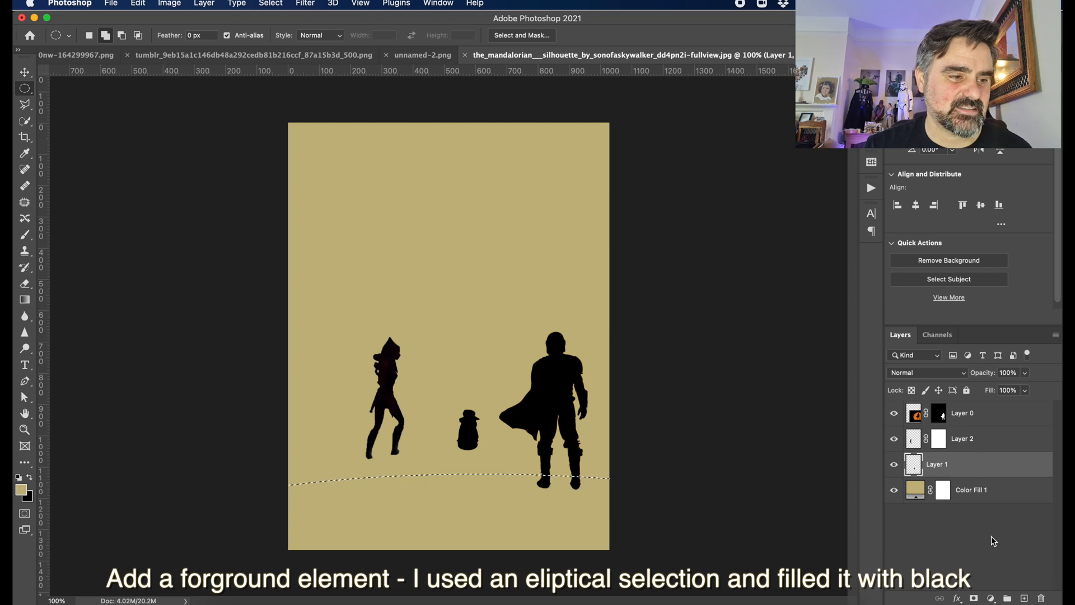
- Fill the elliptical selection with black on a new layer and move that layer to the top of the stack
click(1025, 598)
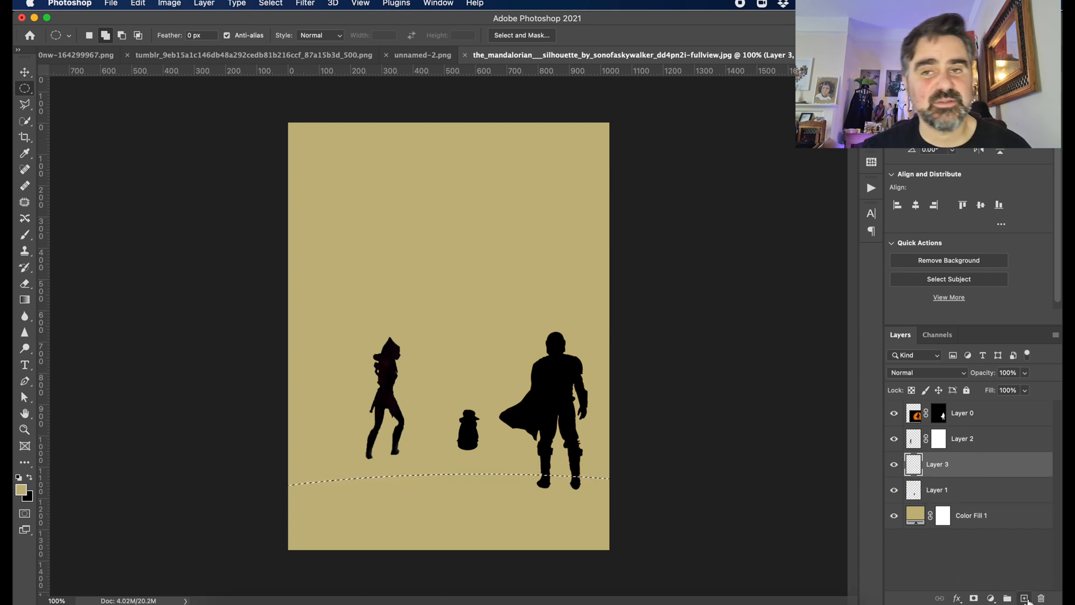
key(super+BackSpace)
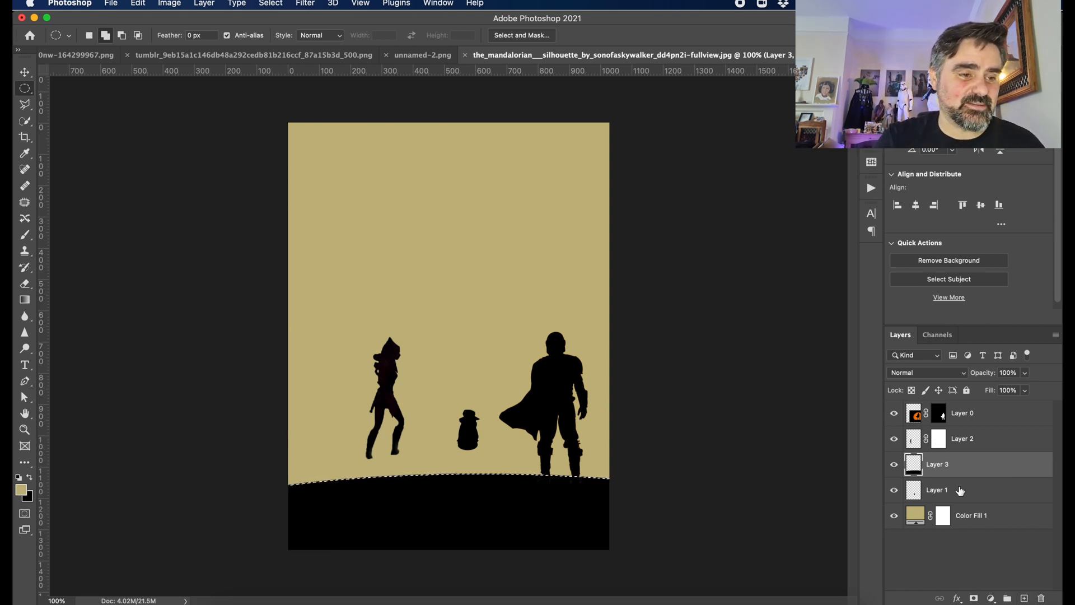
click(973, 420)
drag(965, 470, 964, 405)
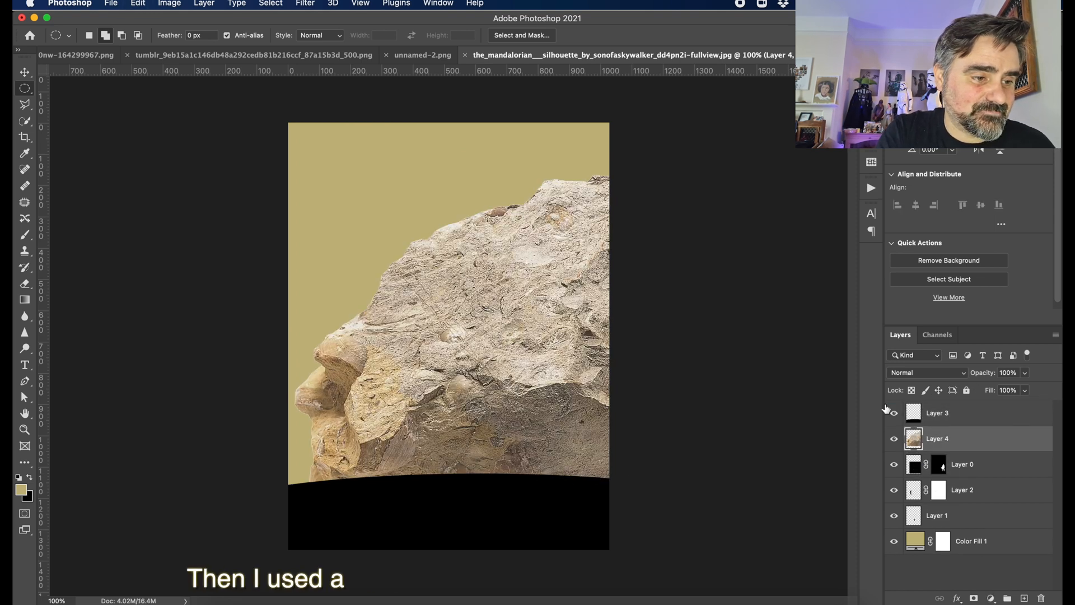
- Scale the rock on Layer 4 to 34.58% and position it under the standing figure at the canvas's left edge
key(super+t)
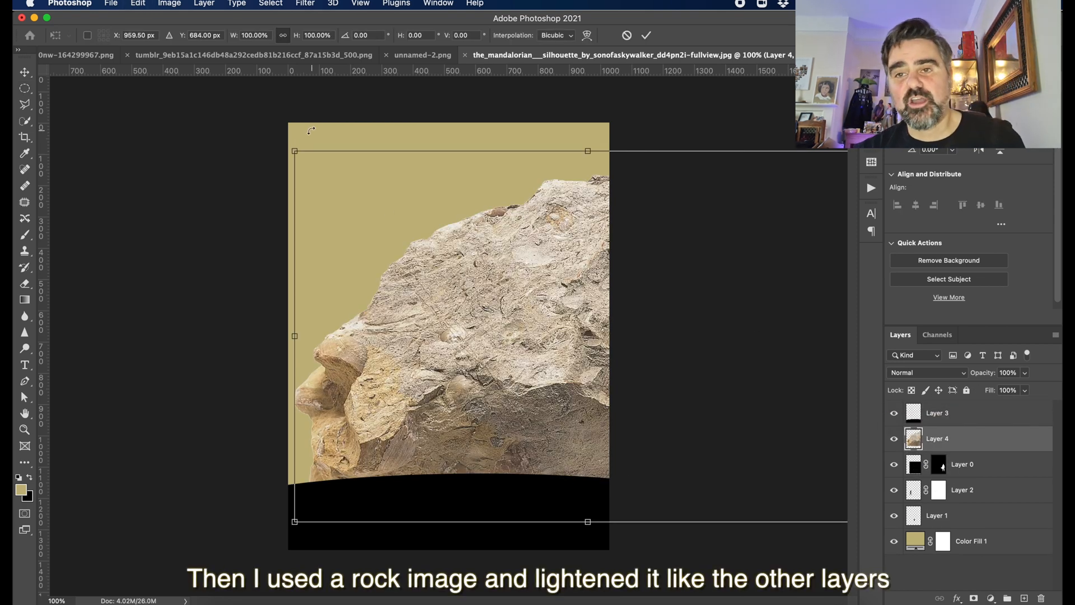
drag(295, 151, 529, 322)
drag(656, 436, 328, 443)
drag(408, 407, 349, 398)
drag(486, 449, 414, 470)
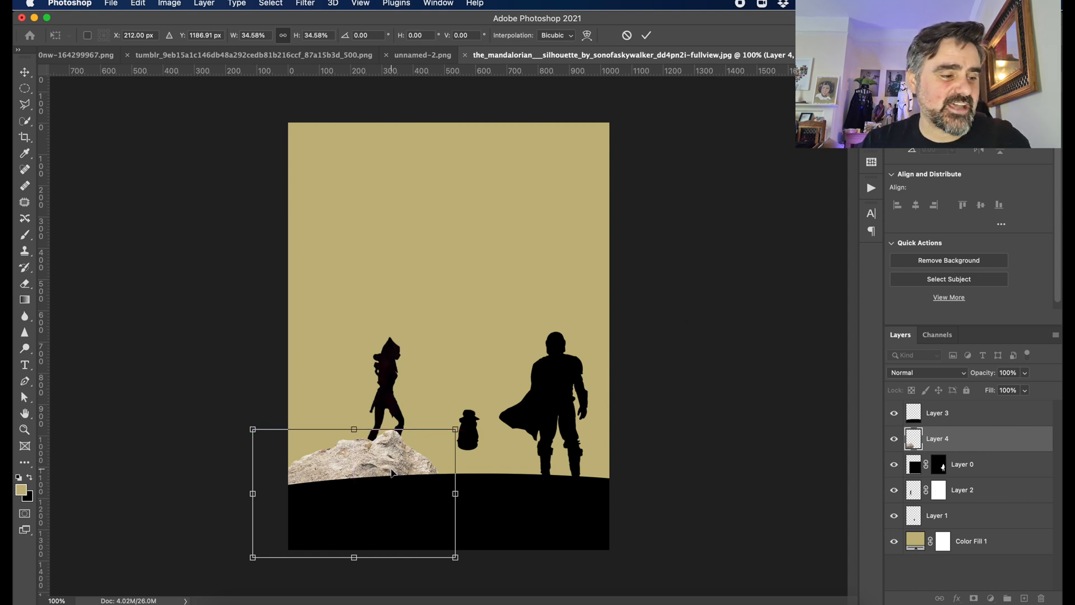
key(Return)
key(m)
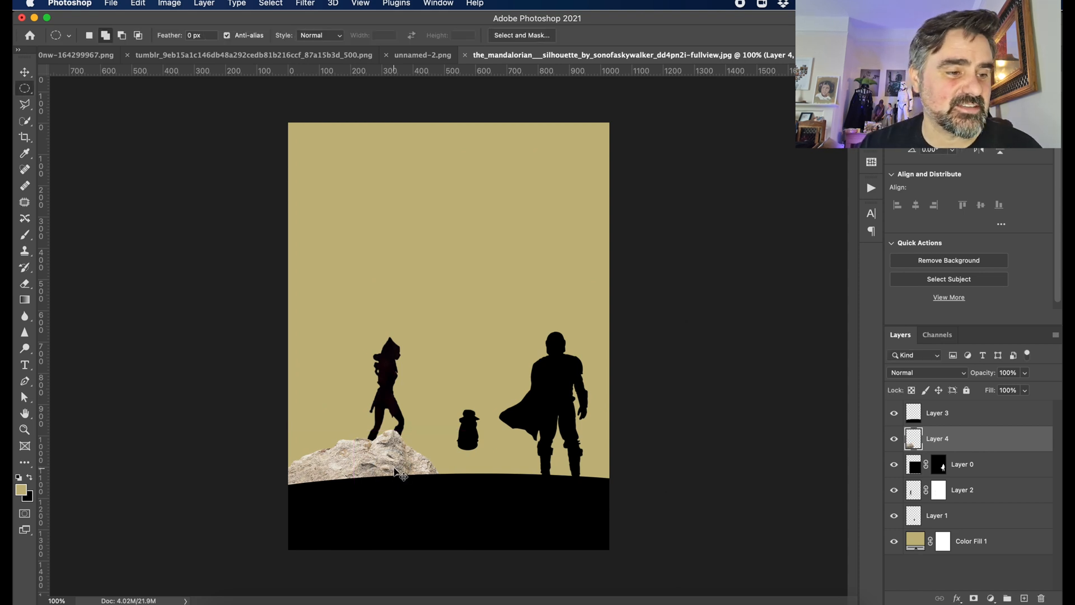
- Turn the rock under the standing figure black with a Hue/Saturation lightness of -100
key(super+u)
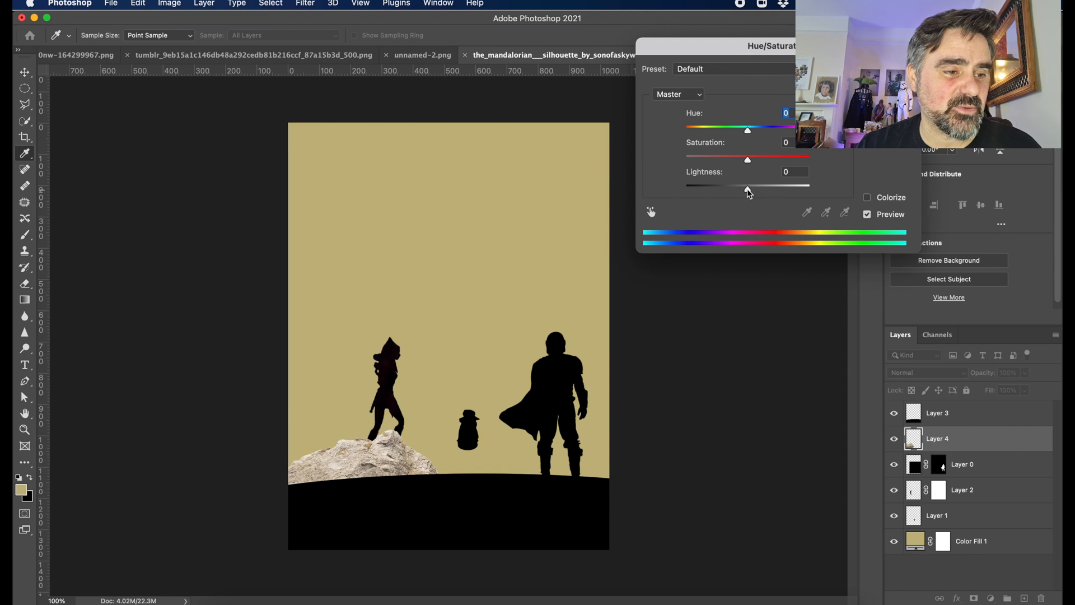
drag(749, 193, 685, 190)
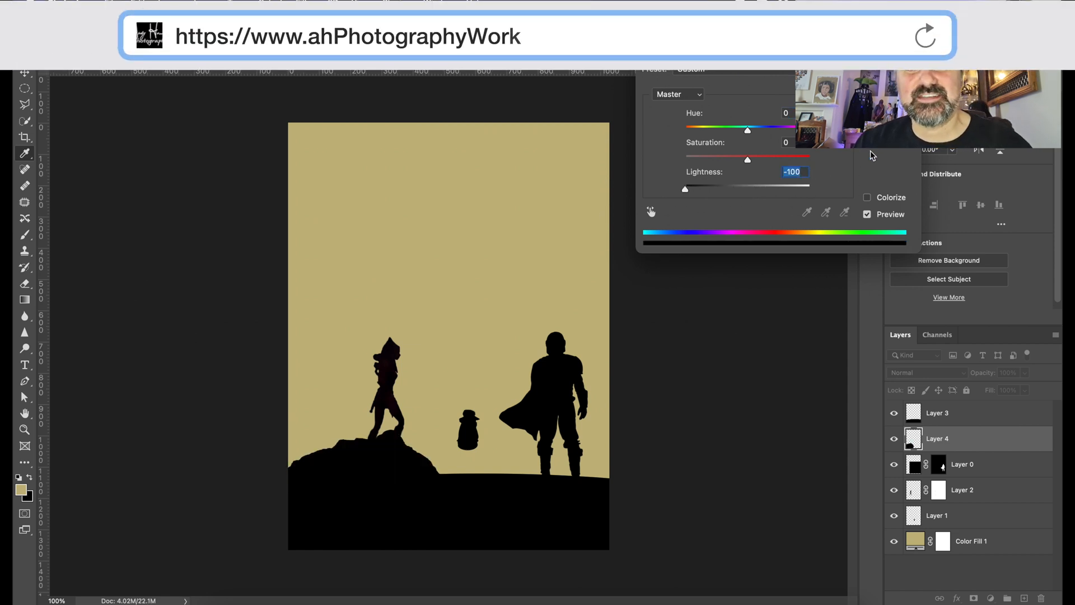
key(Return)
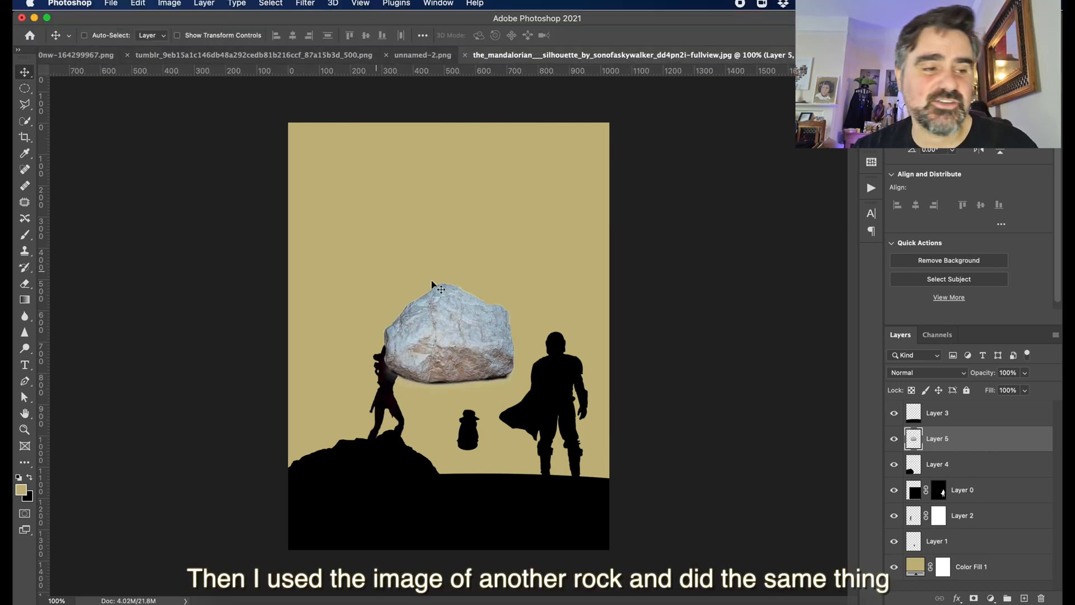
- Position the second rock beneath Baby Yoda and turn it black with a Hue/Saturation lightness of -100
drag(463, 308, 482, 476)
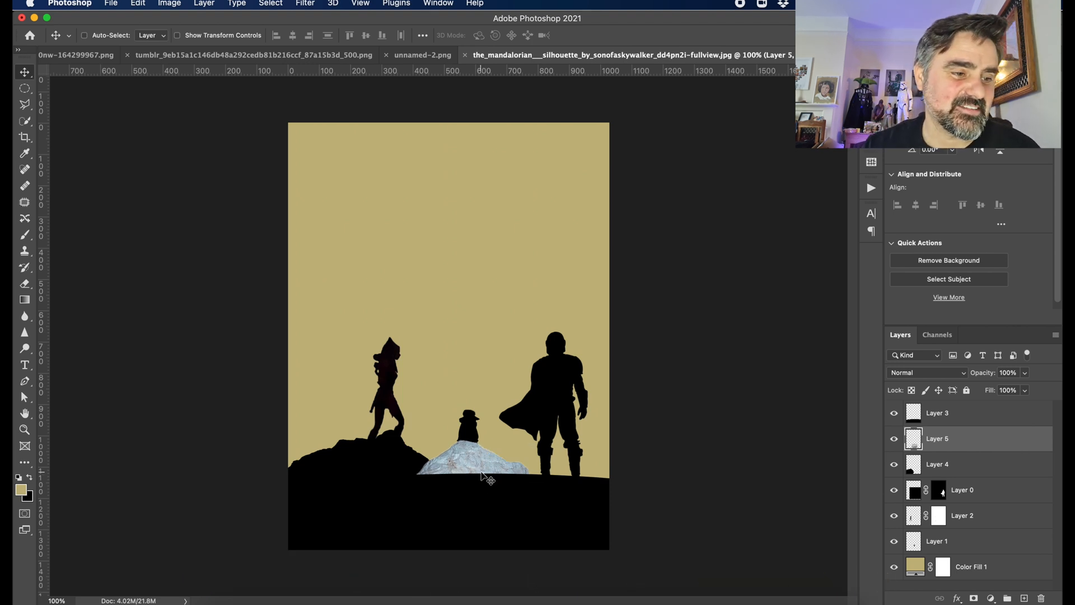
key(super+u)
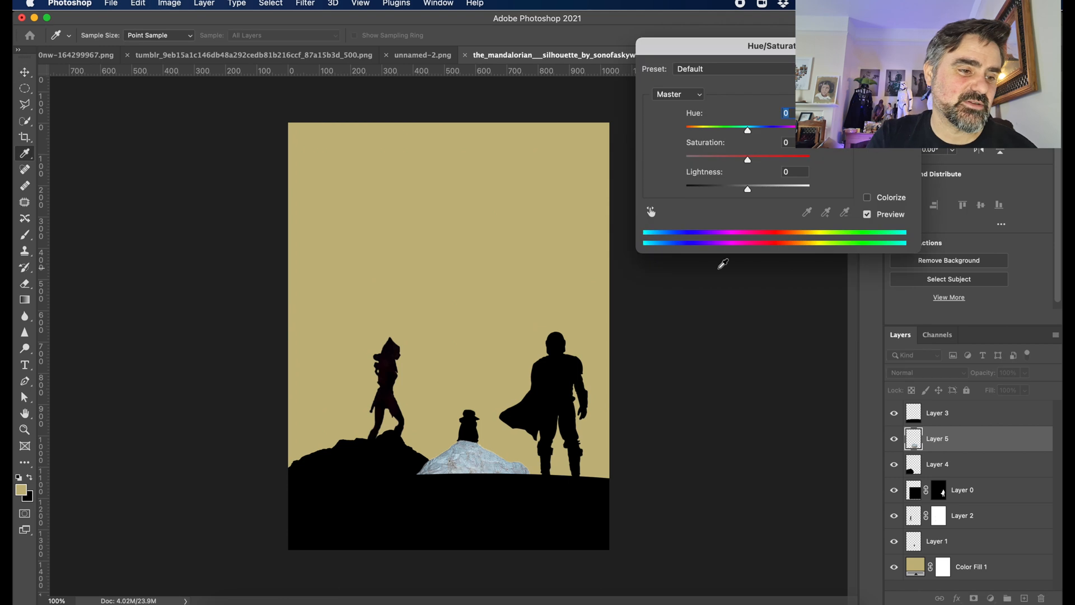
drag(689, 209, 631, 224)
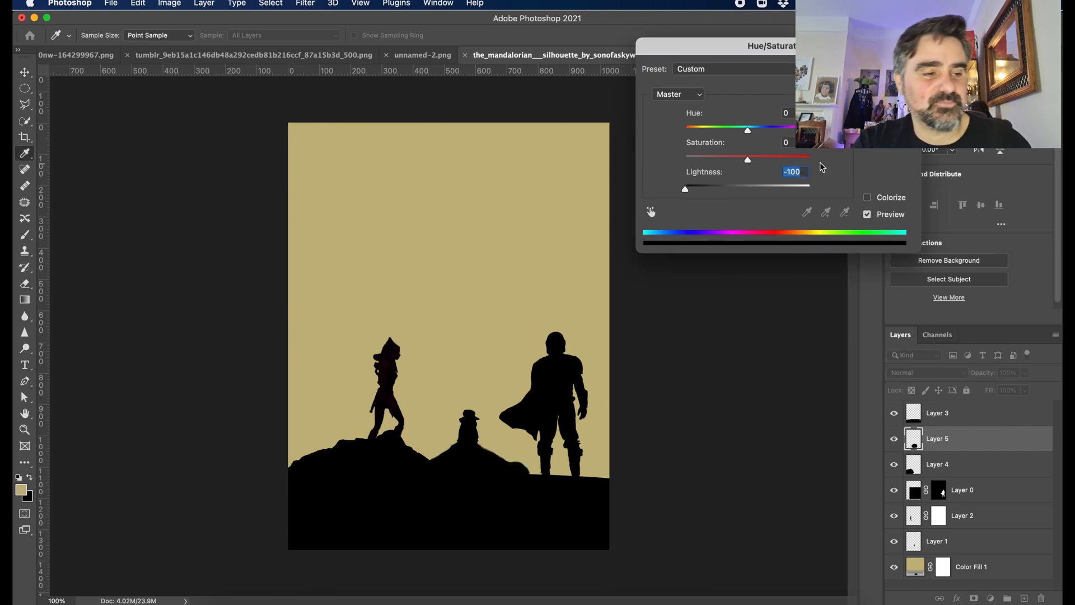
key(Return)
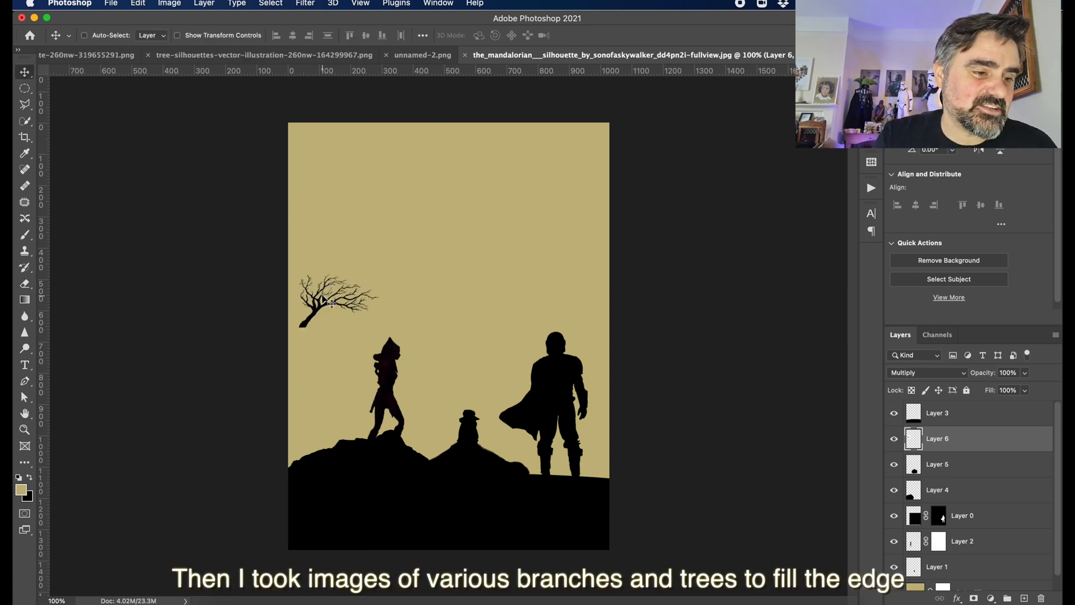
- Move the bare tree on Layer 6 so it reaches in from the canvas's left edge, and select the Mandalorian's layer
drag(319, 302, 284, 367)
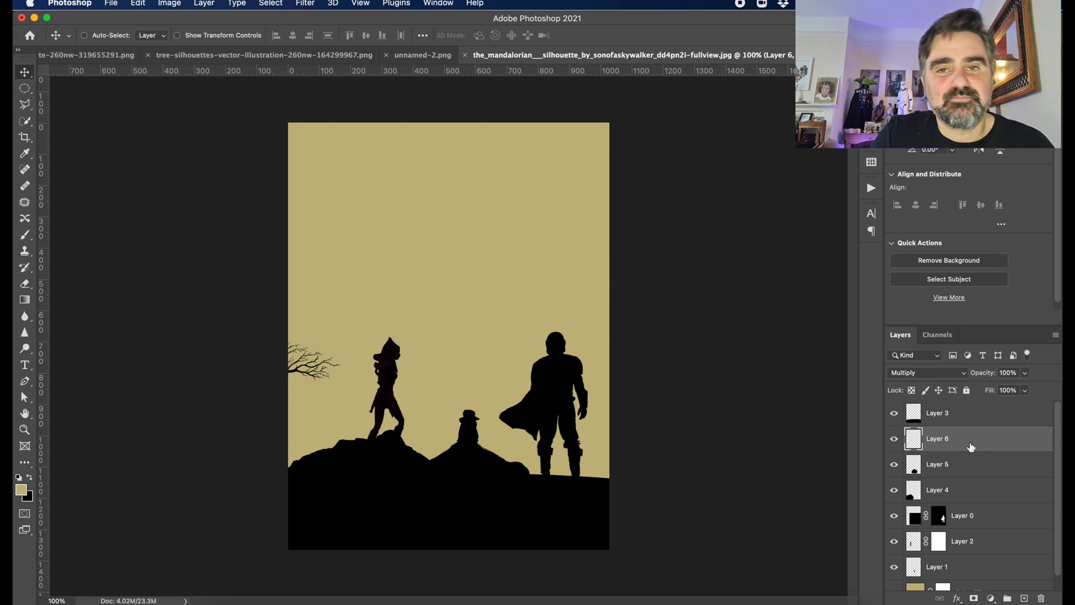
scroll(978, 448, down, 1)
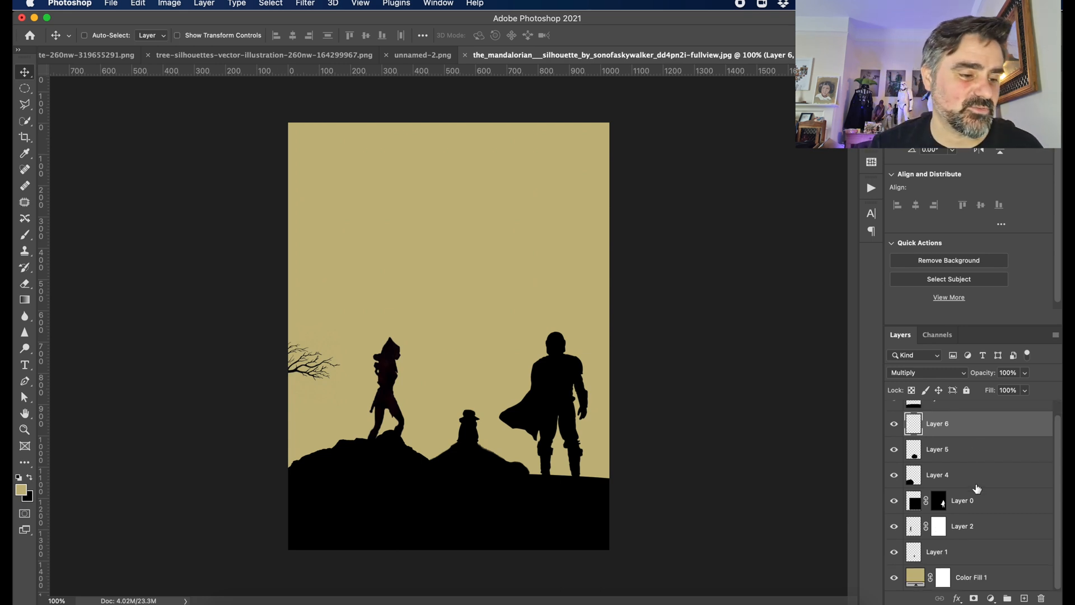
click(974, 508)
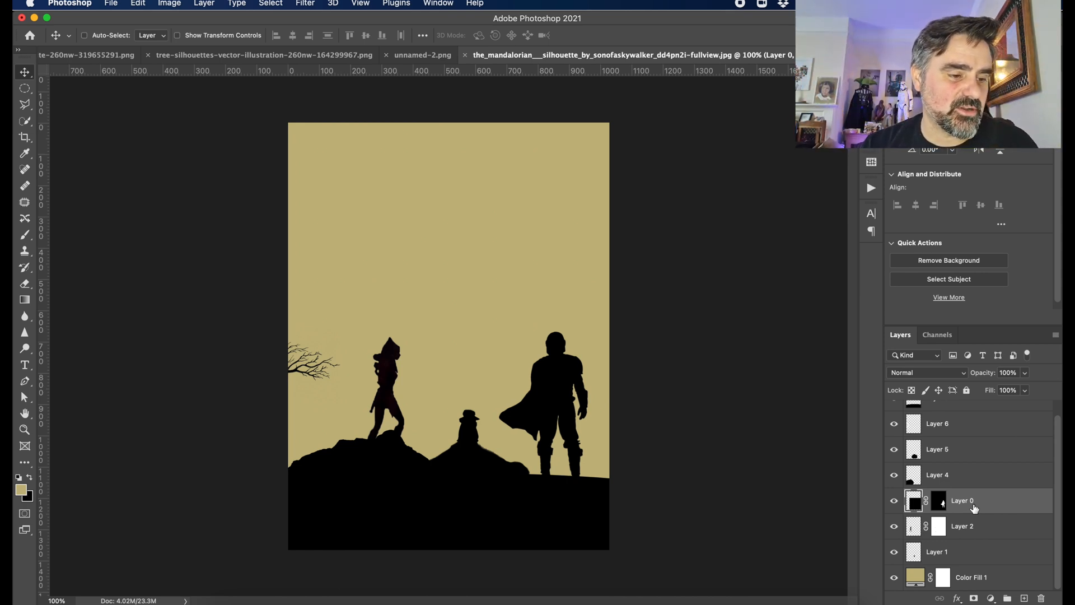
- Change the background Color Fill layer to the golden orange e2a513
double_click(916, 576)
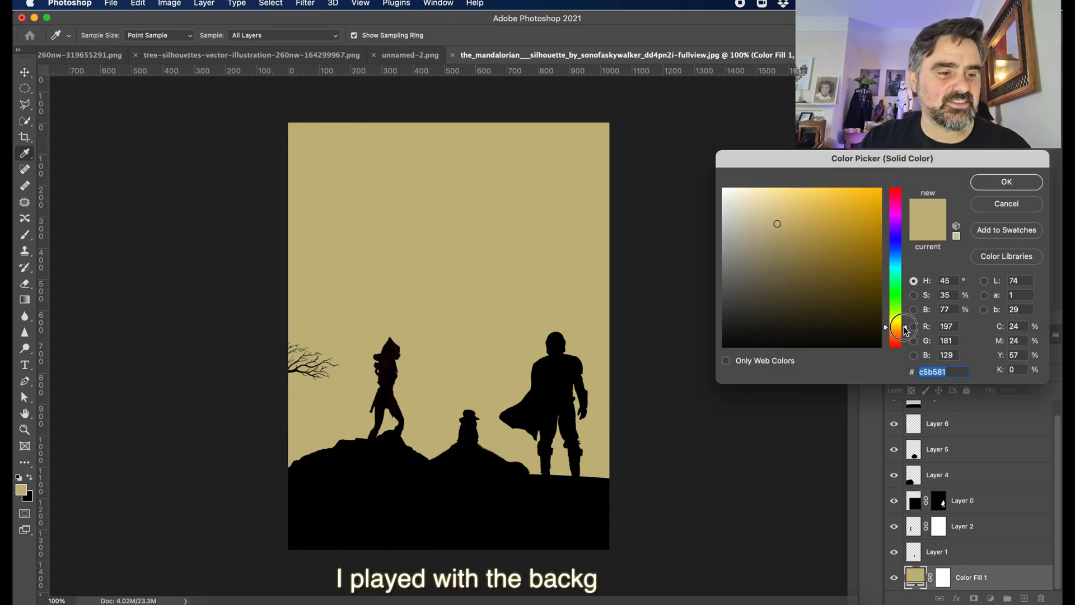
drag(905, 327, 906, 336)
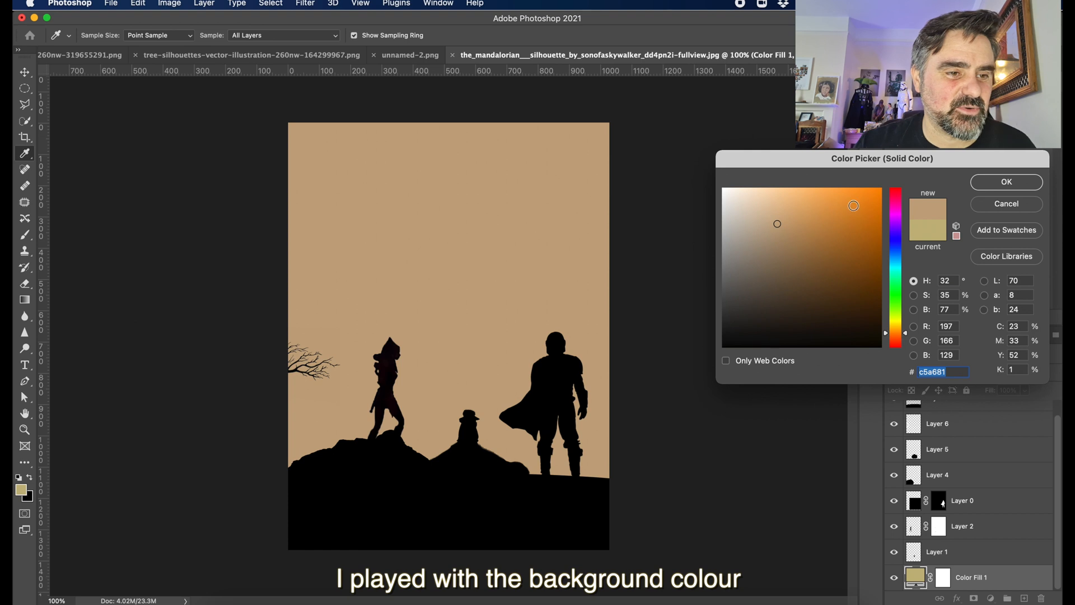
click(868, 206)
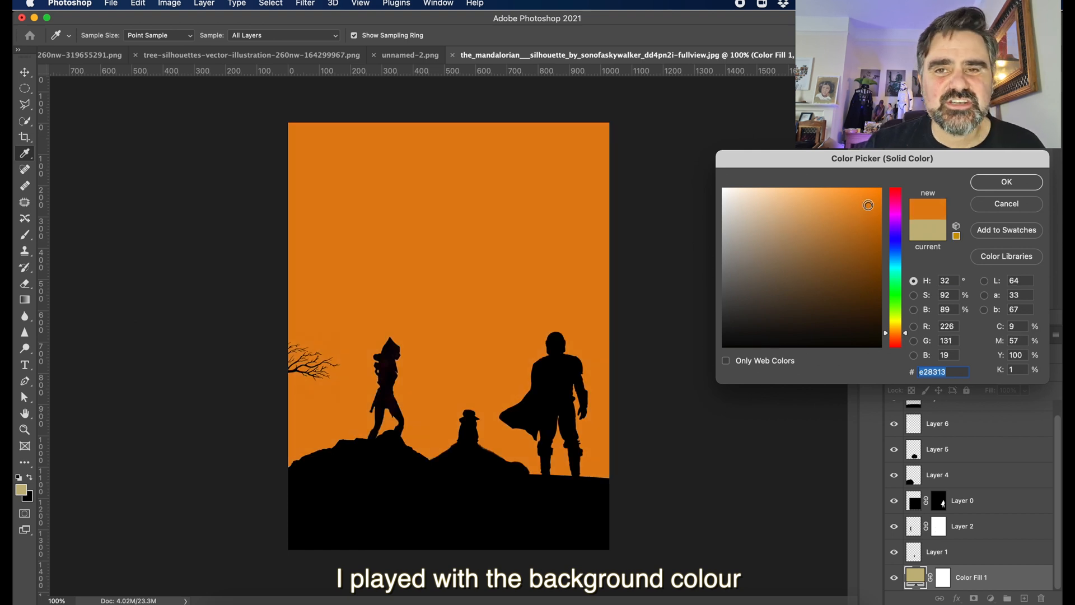
mouse_move(905, 310)
mouse_down()
mouse_move(900, 243)
mouse_move(907, 329)
mouse_up()
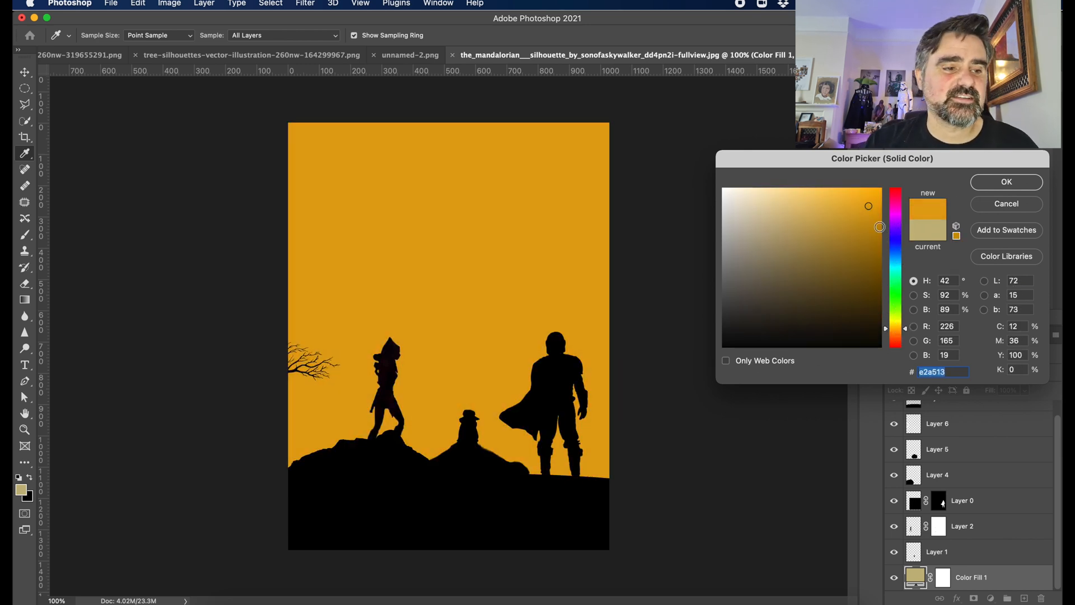
click(1006, 183)
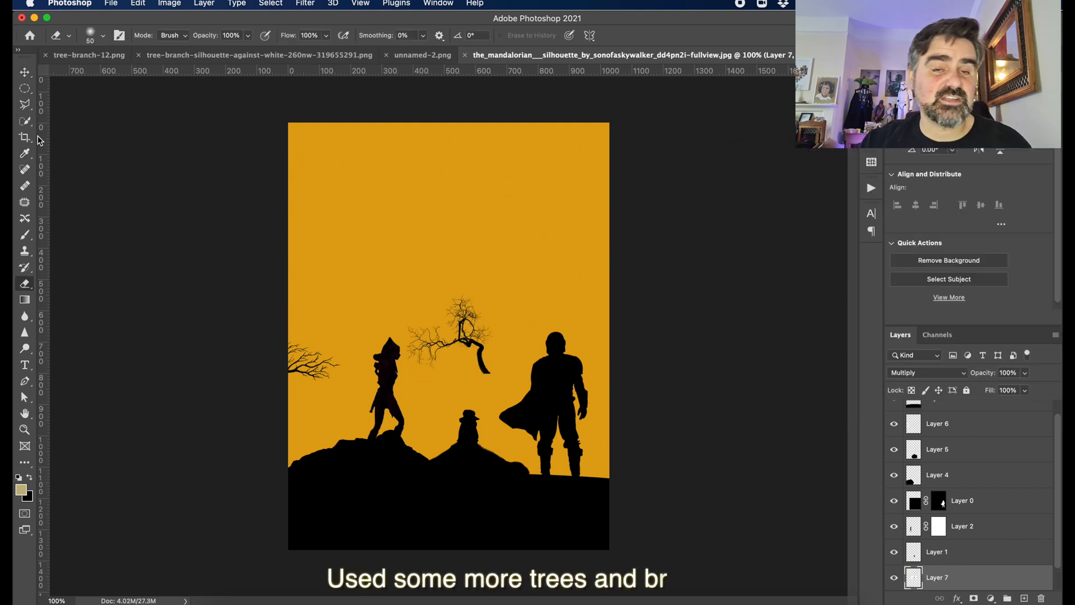
- Place the gnarled tree, flipped horizontally, on the left rock and raise its layer above the rock layers
click(25, 72)
drag(474, 343, 322, 431)
click(138, 3)
mouse_move(168, 278)
click(336, 472)
drag(902, 436, 905, 437)
- Move the two rock layers, Layer 5 and Layer 4, below the Mandalorian's layer
click(952, 475)
shift+click(952, 501)
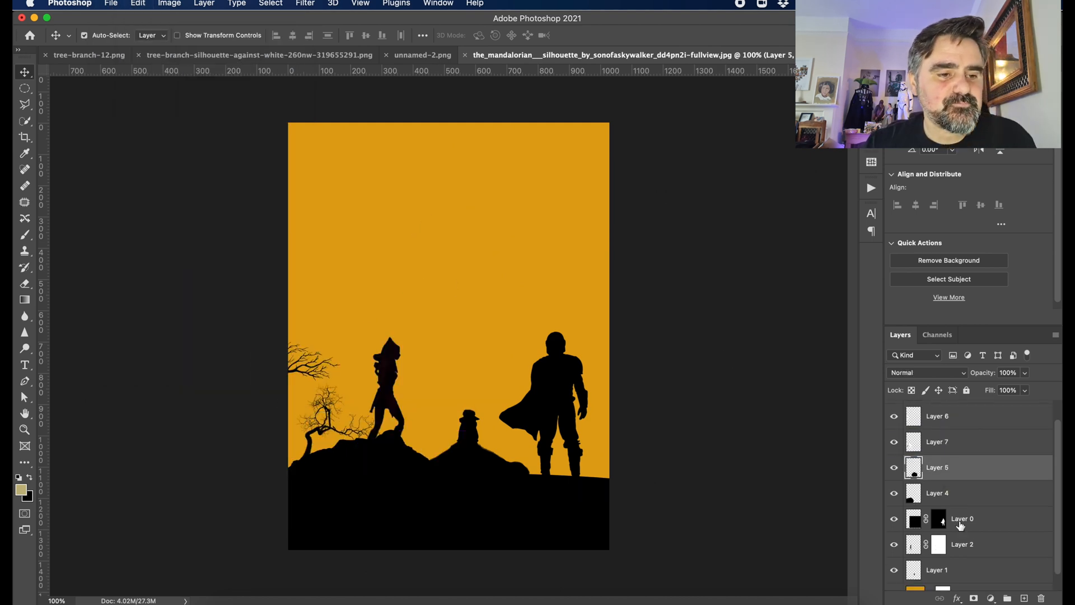
scroll(952, 504, down, 1)
drag(952, 475, 959, 516)
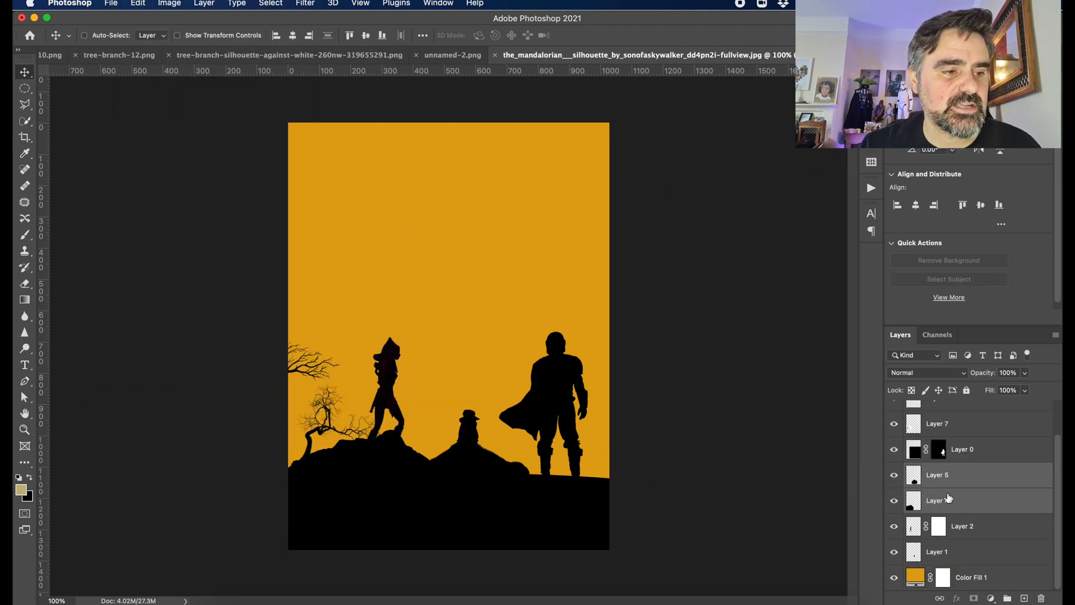
- Copy the branch from unnamed-2.png into the Mandalorian document, place it at the canvas's left edge above the other trees, and keep its layer above Layer 0
click(455, 55)
key(super+a)
key(super+c)
click(700, 55)
key(super+v)
drag(431, 284, 305, 255)
drag(988, 521, 983, 486)
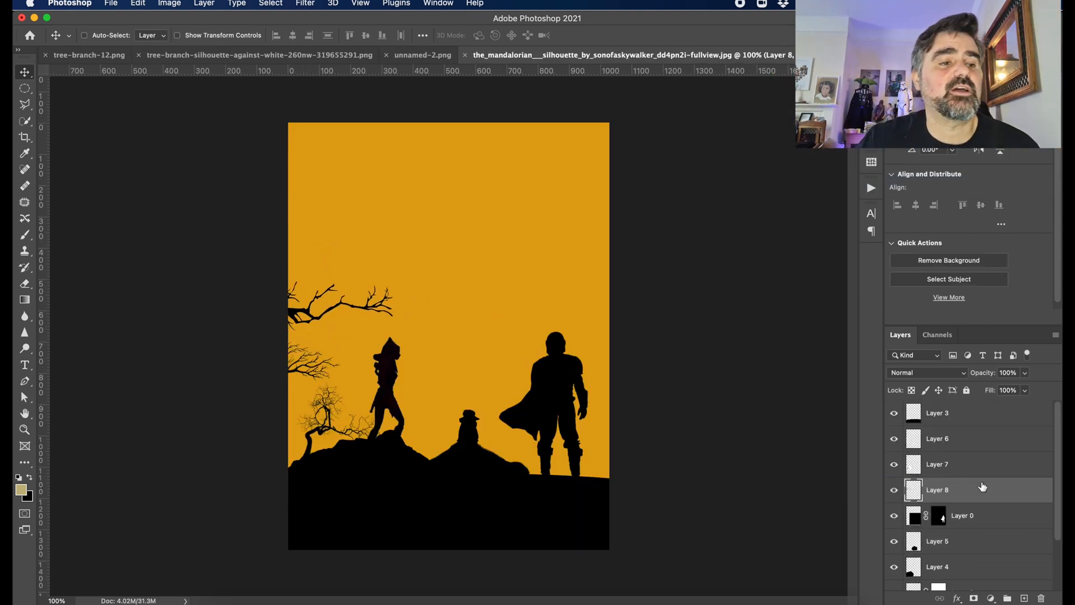
- Group the selected figure, rock and branch layers, name the group Layer Close, and expand it
key(super+g)
double_click(941, 433)
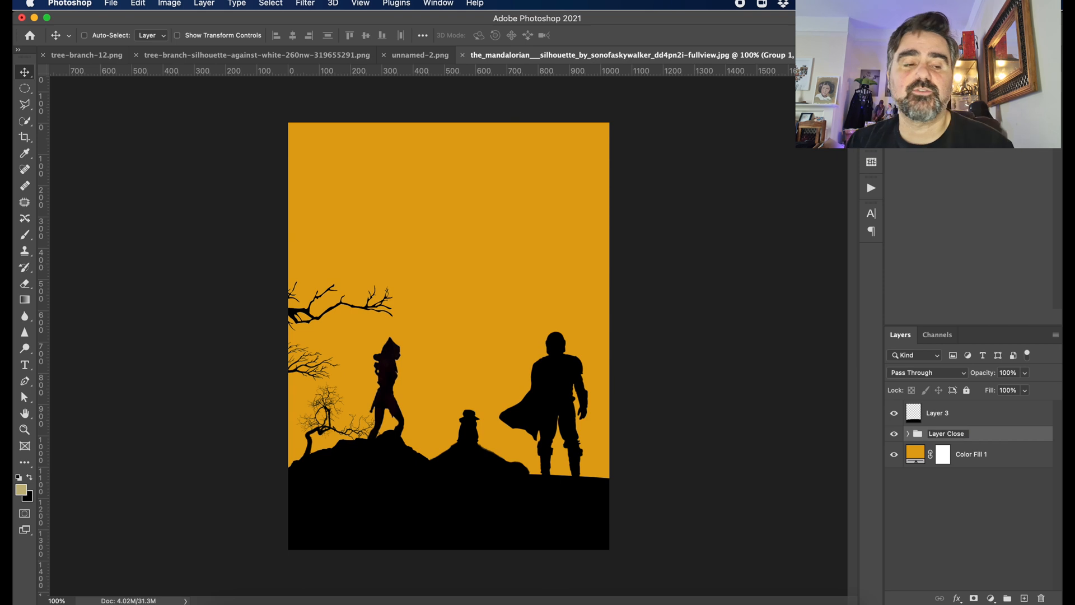
click(908, 433)
- Rename Layers 6, 7 and 8 as Branch Left 1, Branch Left 2 and Branch Left 3
double_click(958, 448)
double_click(951, 475)
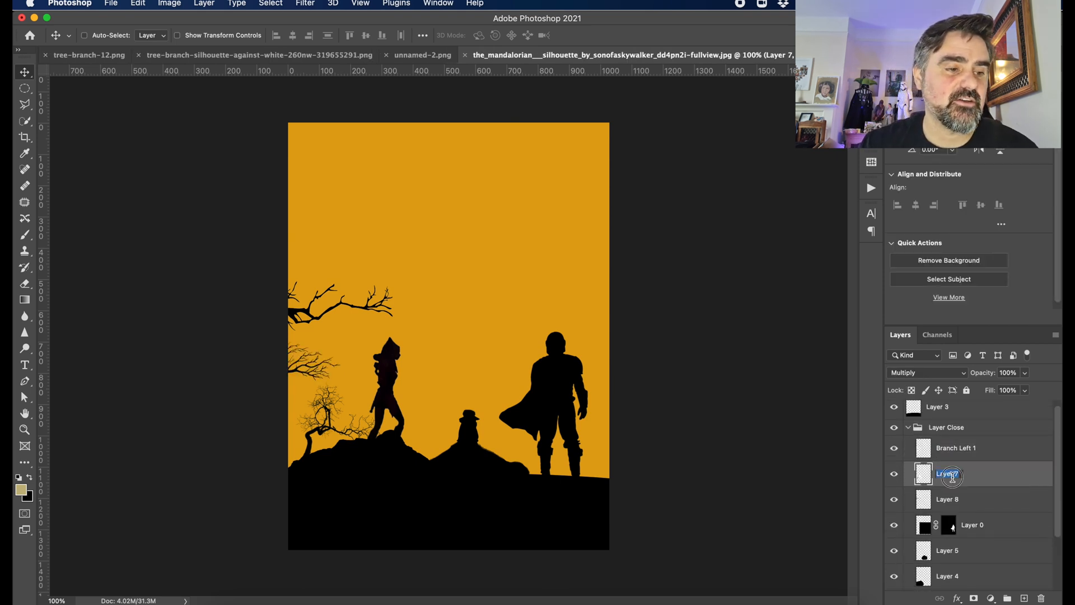
text(Branch Left 2)
double_click(956, 499)
text(Branch Left 3)
key(Return)
- Rename the rock layers Layer 5 and Layer 4 as Rock 1 and Rock 2
scroll(955, 499, down, 1)
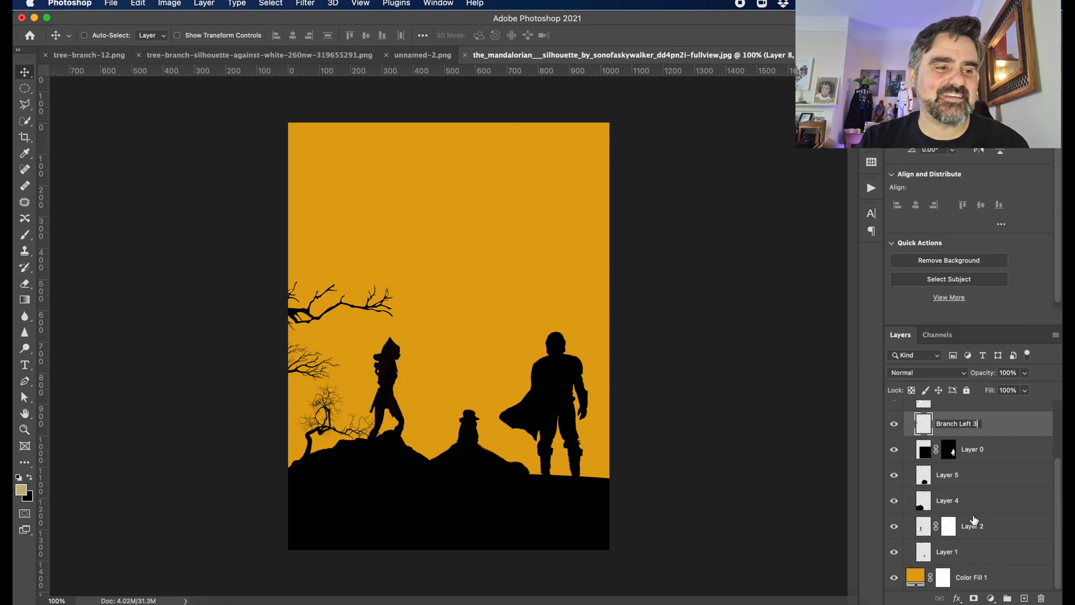
double_click(946, 522)
text(Rock 1)
key(Return)
double_click(946, 549)
- Clear the mask from Layer 2 and rename it Ahsoka, and rename Layer 1 as Grogu
click(974, 575)
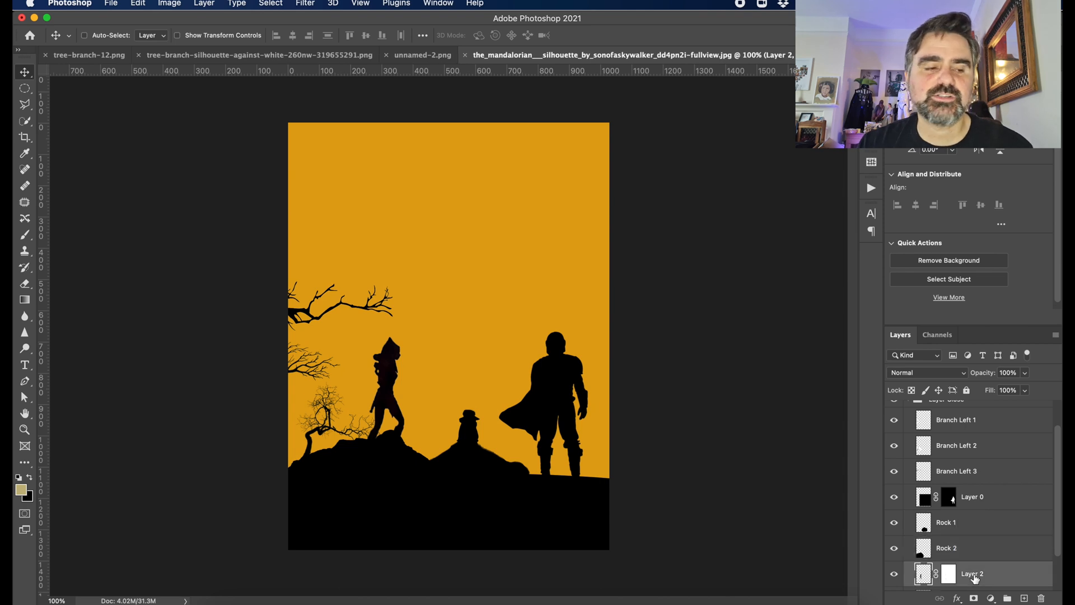
scroll(974, 560, down, 1)
double_click(952, 526)
double_click(953, 553)
text(Grogu)
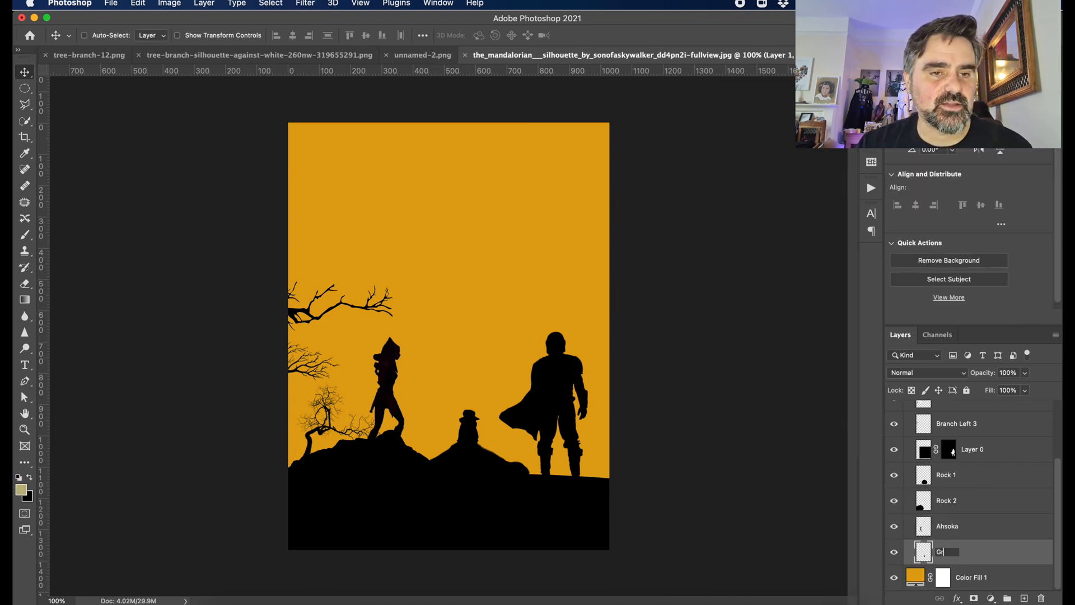
key(Return)
- Rename the Mandalorian's Layer 0 as Mando and apply its layer mask
double_click(973, 449)
text(Mando)
right_click(949, 449)
click(913, 497)
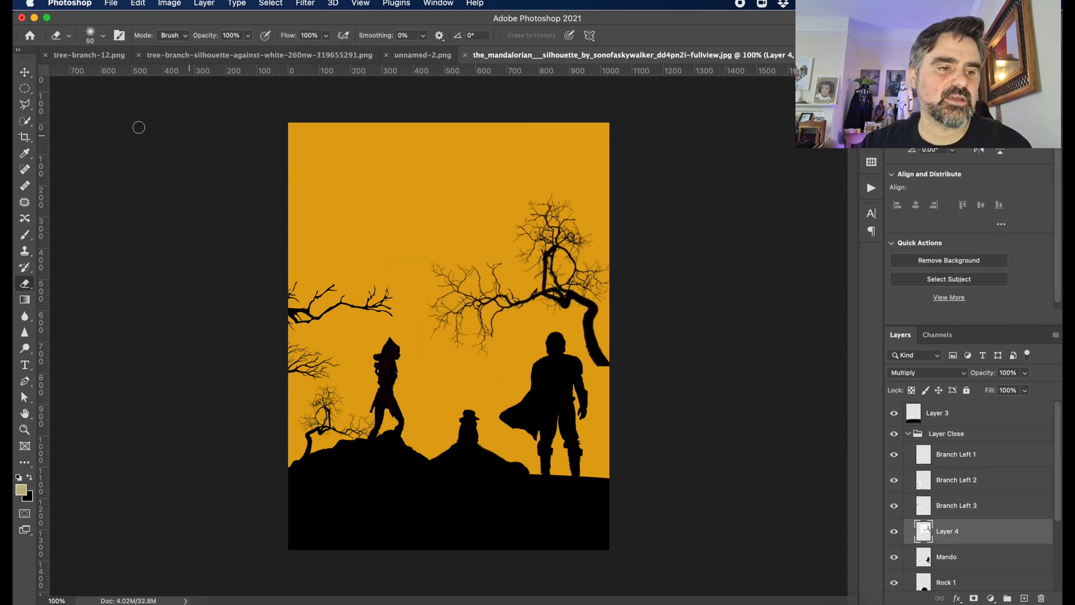
- Shift the gnarled branch above the Mandalorian toward the canvas's right edge and rename its layer Branch right 1
drag(595, 277, 616, 277)
double_click(946, 531)
text(Branch right 1)
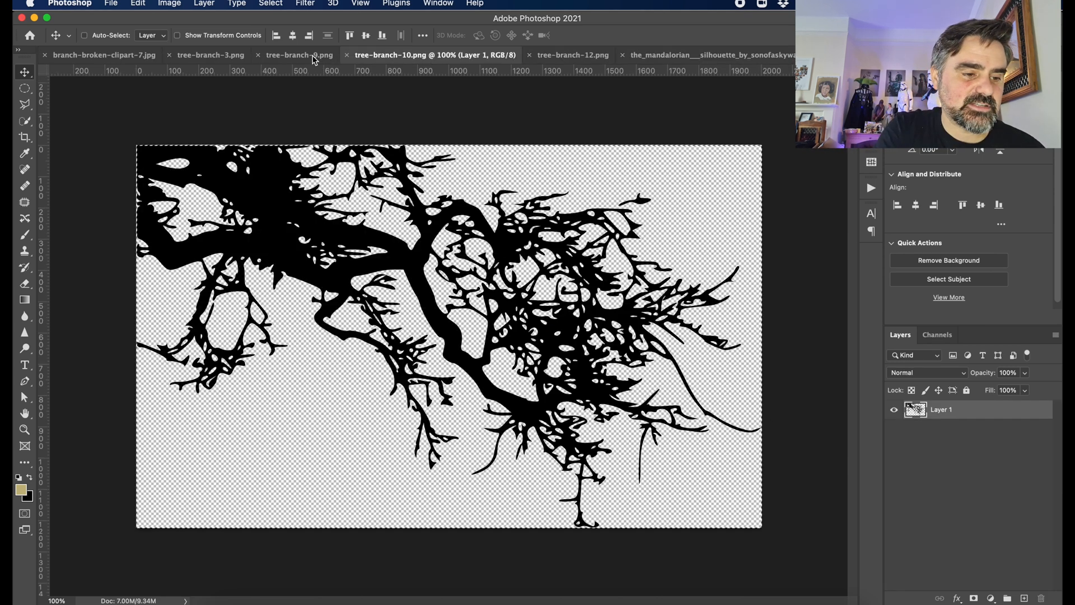
- Flip the tree-branch-10 branch horizontally, fit it smaller into the canvas's upper-right corner, and rename its layer Branch Right 2
right_click(450, 242)
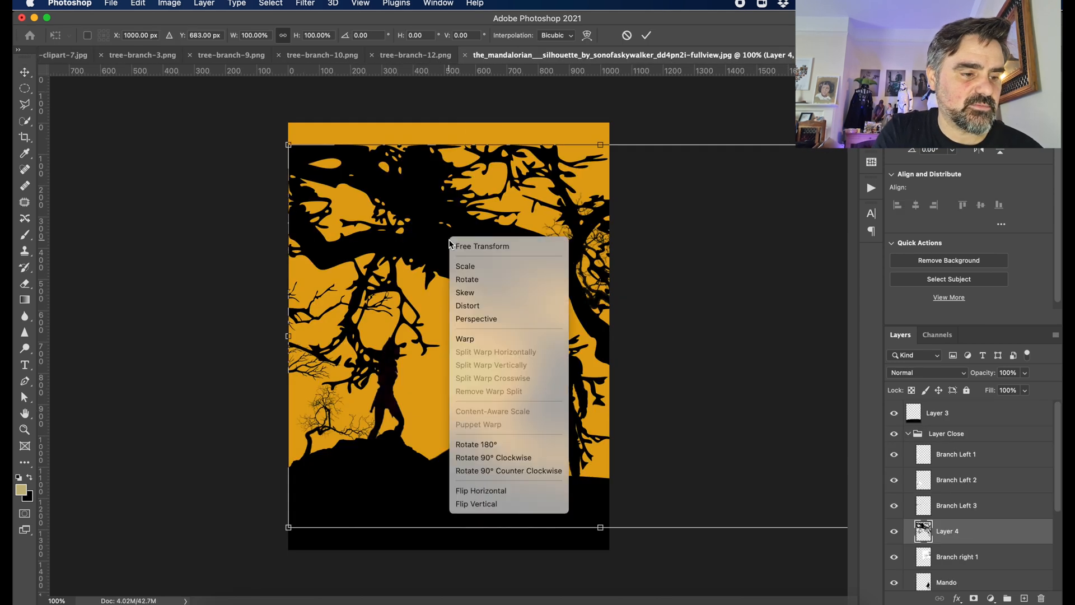
click(481, 491)
drag(436, 178, 537, 182)
key(Return)
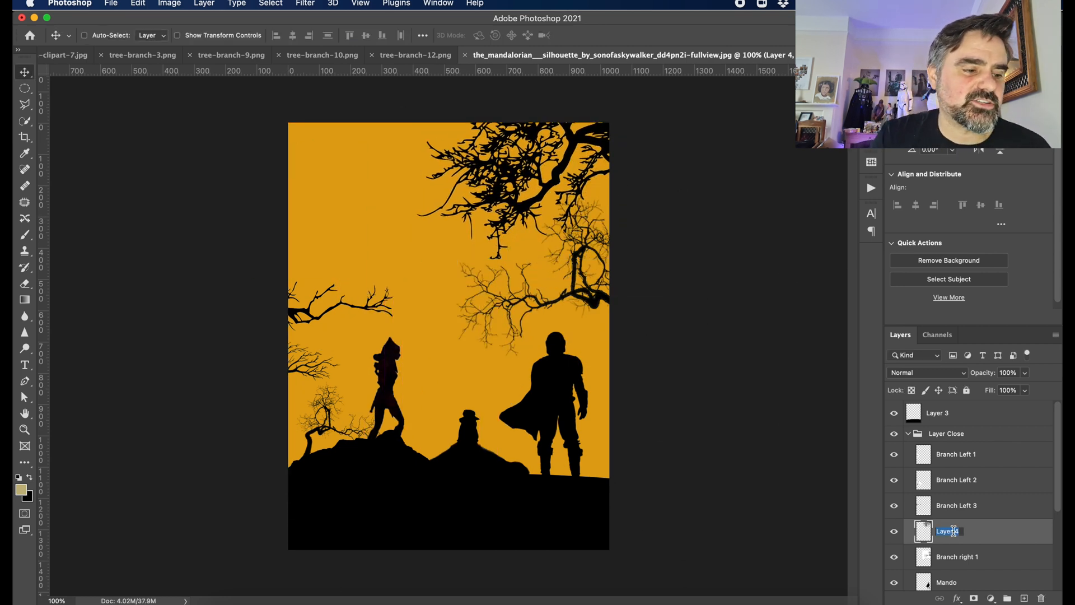
text(Branch Right 2)
key(Return)
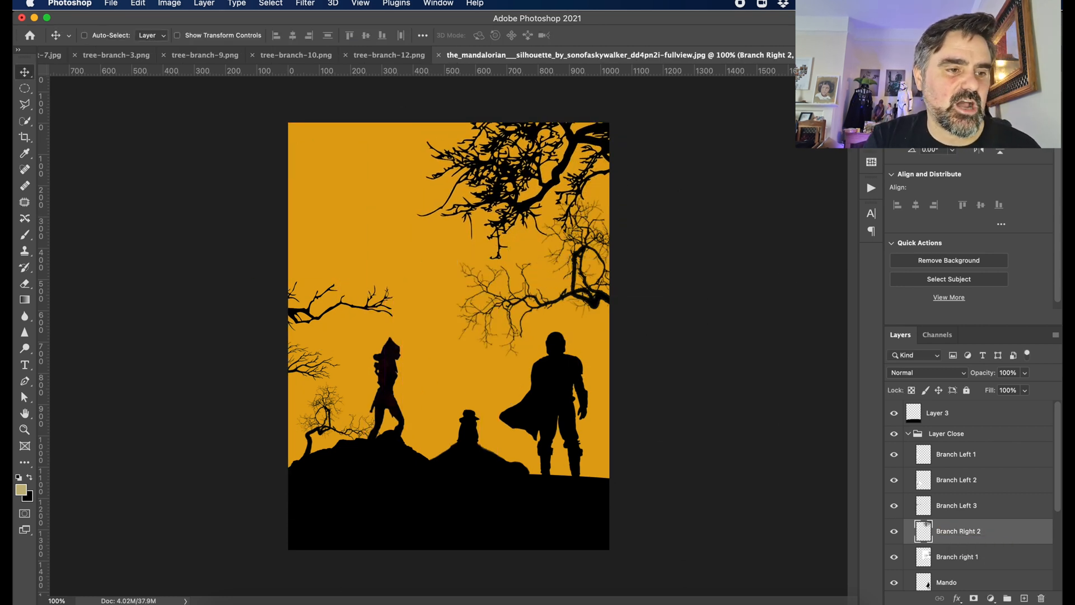
- Add a layer above the collapsed Layer Close group and start a Tree render on it with Leaves Size 0
click(908, 434)
click(1024, 598)
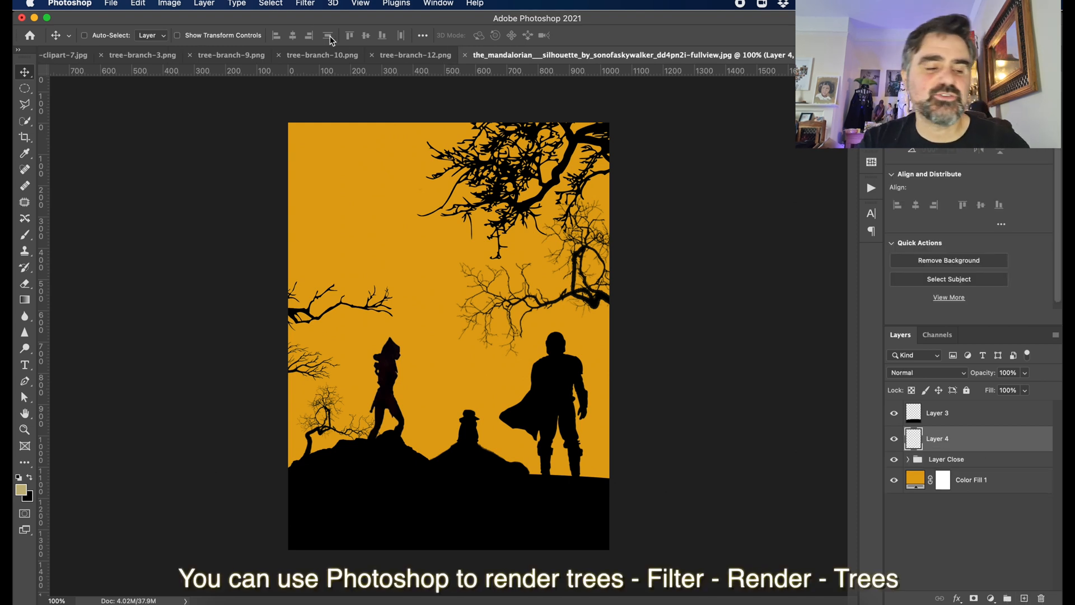
click(304, 4)
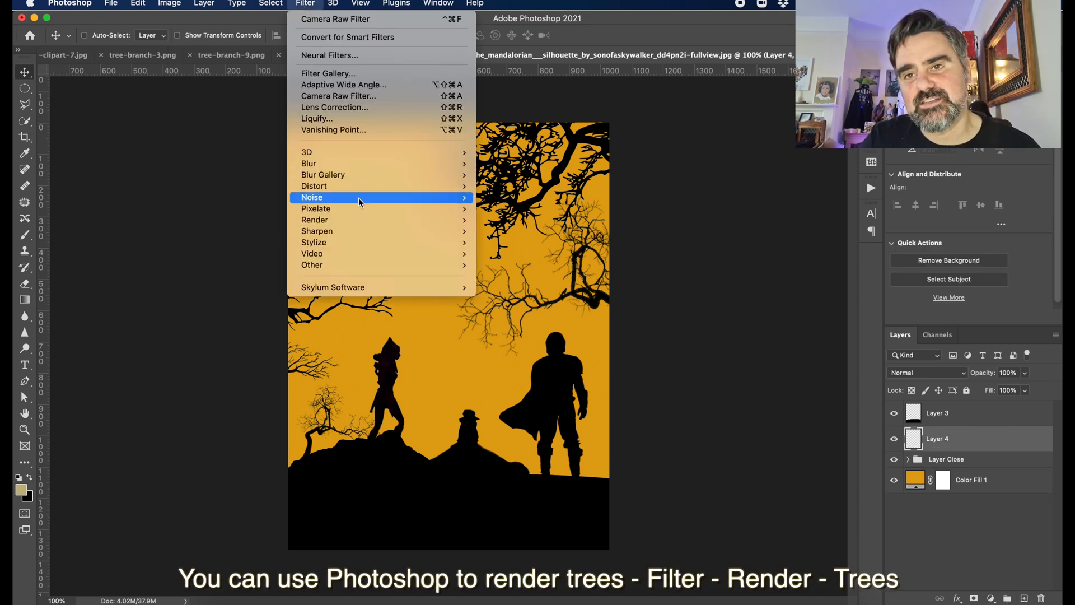
mouse_move(361, 220)
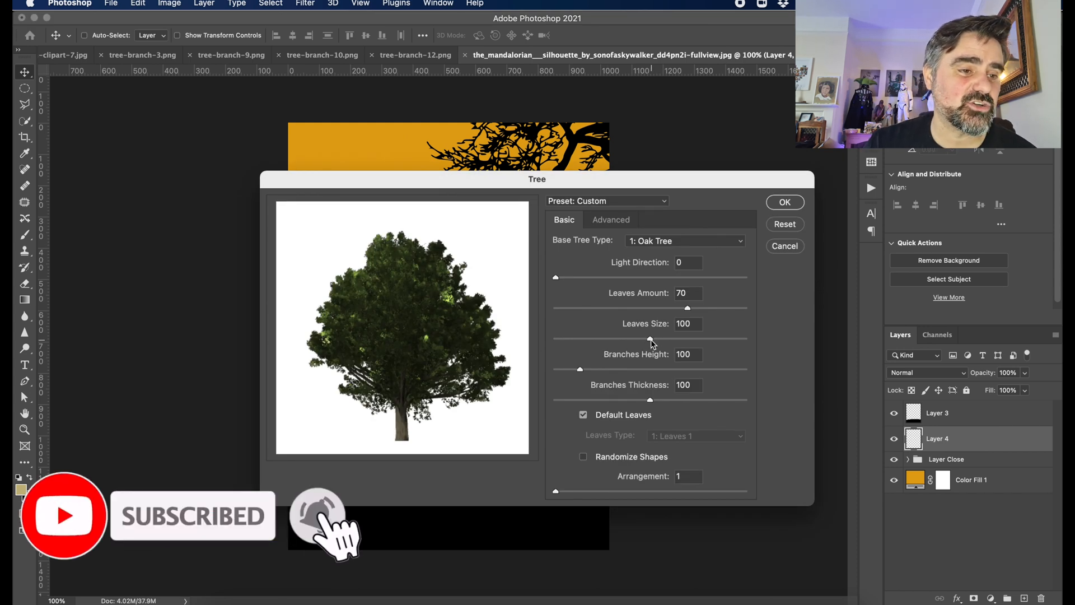
drag(649, 339, 520, 355)
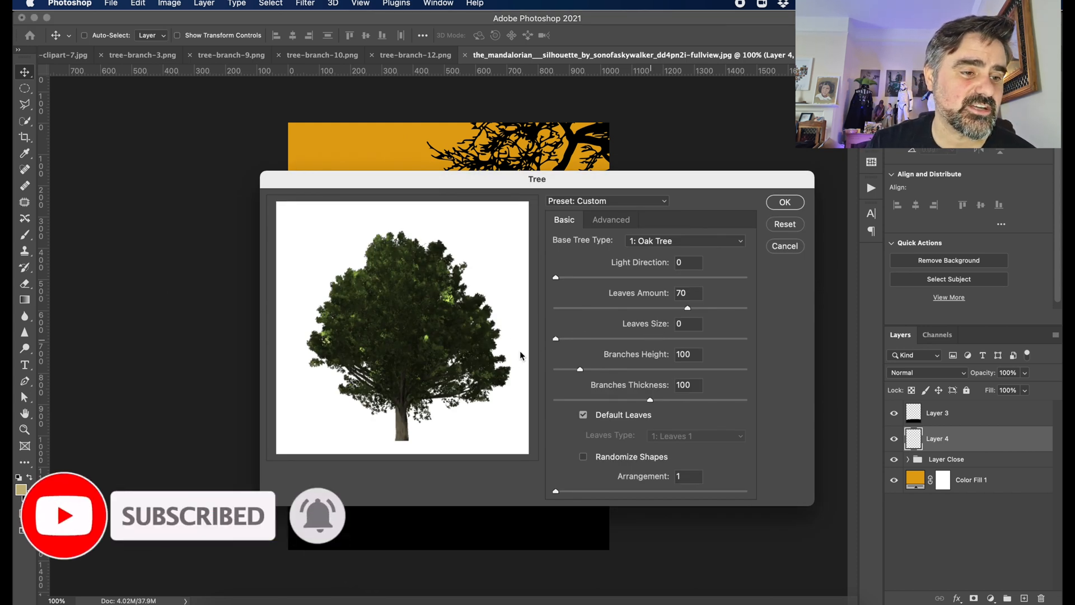
- Render an Acer Maximowiczianum tree with Branches Height 123, Leaves Amount 0 and a different arrangement
click(661, 242)
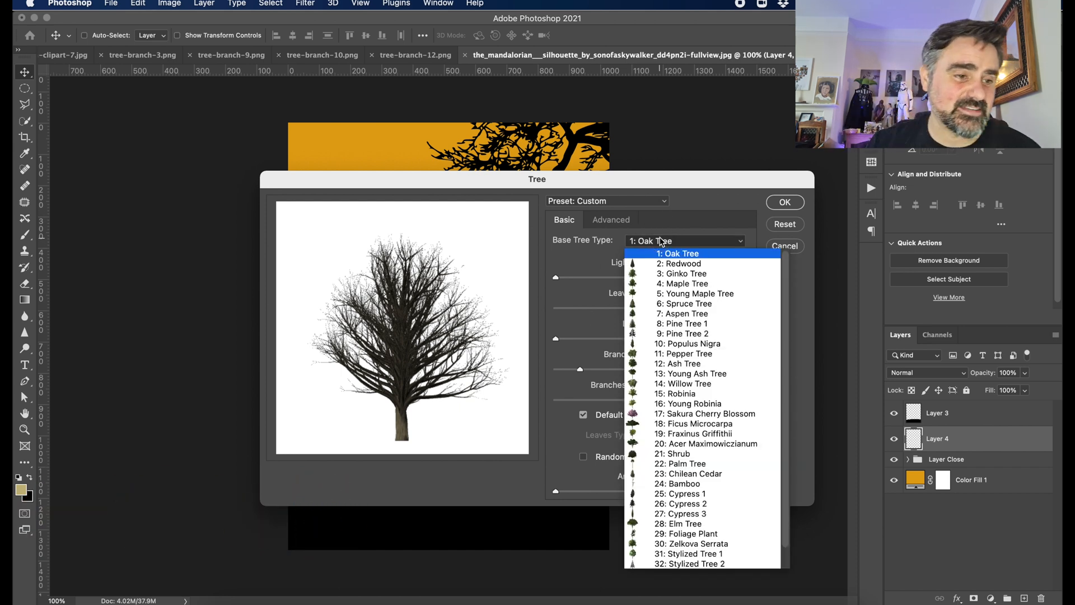
click(714, 443)
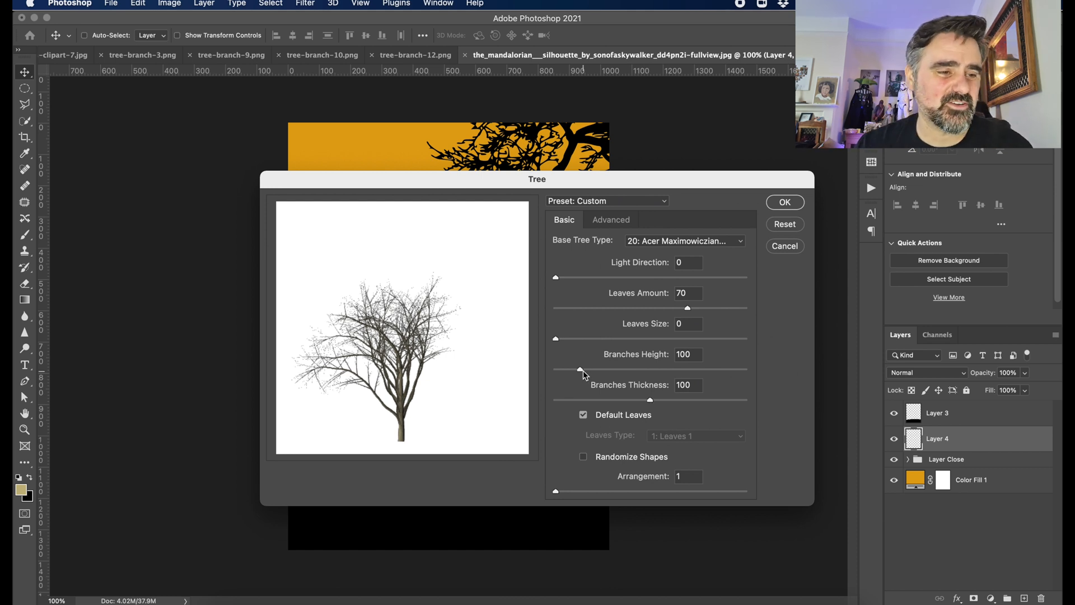
drag(583, 371, 601, 374)
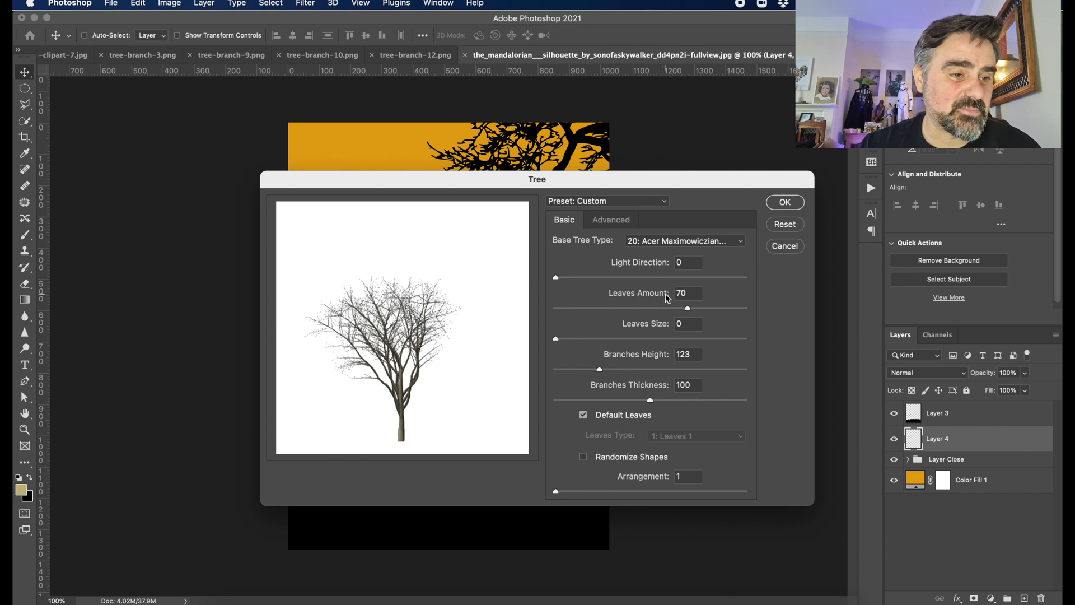
drag(688, 309, 519, 308)
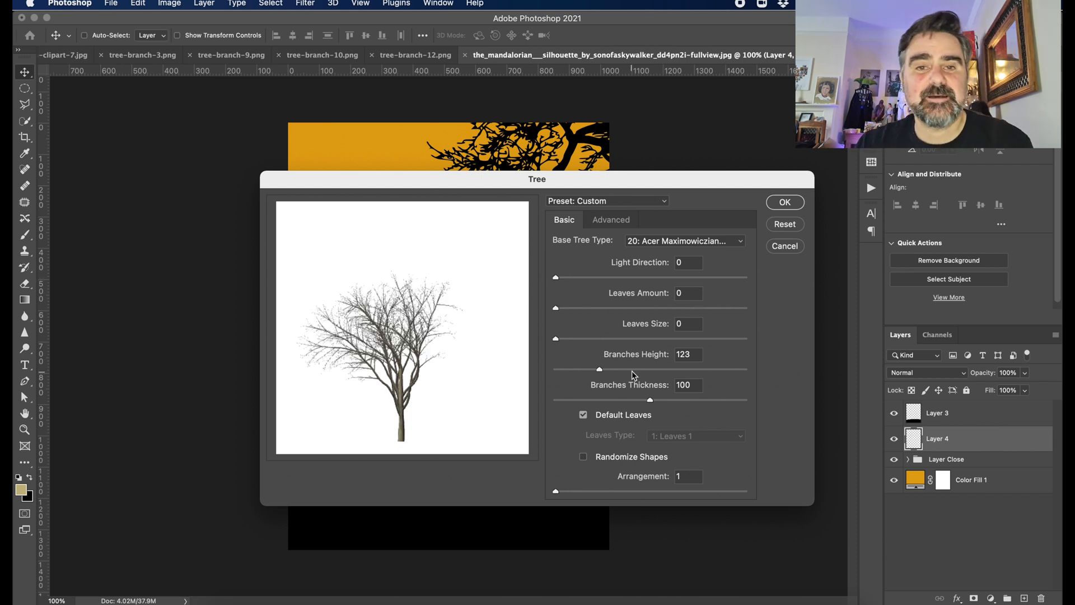
click(617, 491)
click(785, 202)
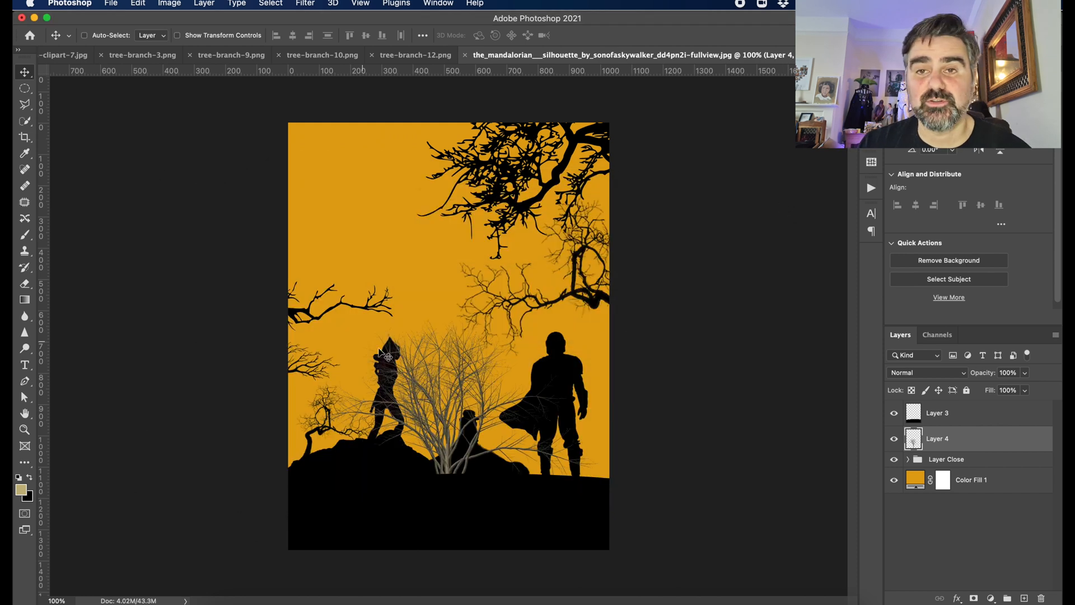
- Scale down the rendered tree, place it at the canvas's right edge, and move its layer below the Layer Close group
drag(388, 357, 338, 345)
key(super+t)
drag(216, 175, 287, 240)
drag(382, 340, 602, 439)
key(Return)
drag(941, 439, 971, 475)
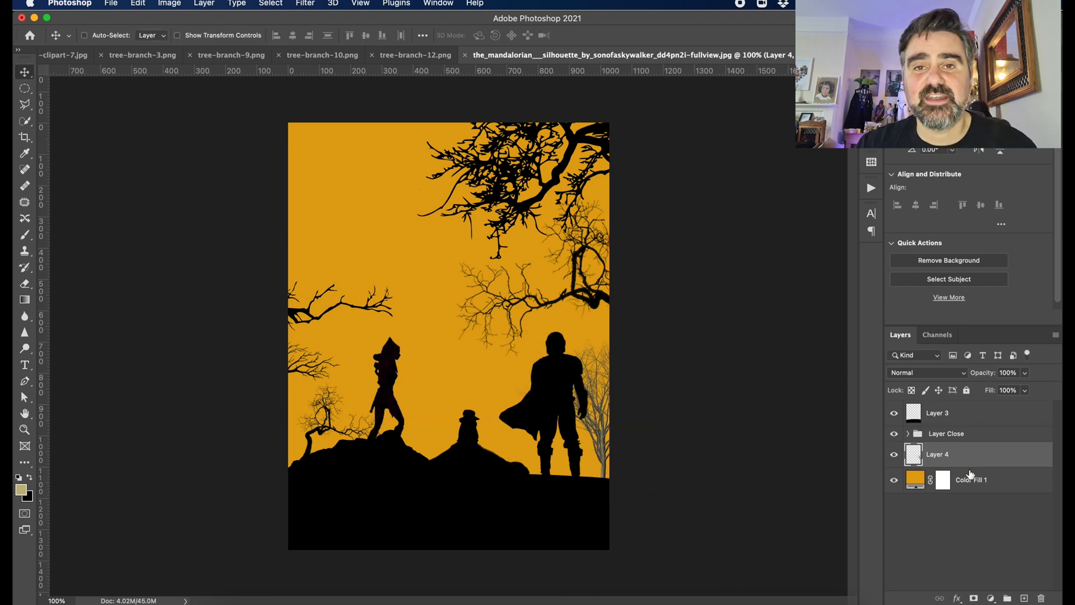
- Darken the rendered tree with Hue/Saturation at Lightness -81
key(super+u)
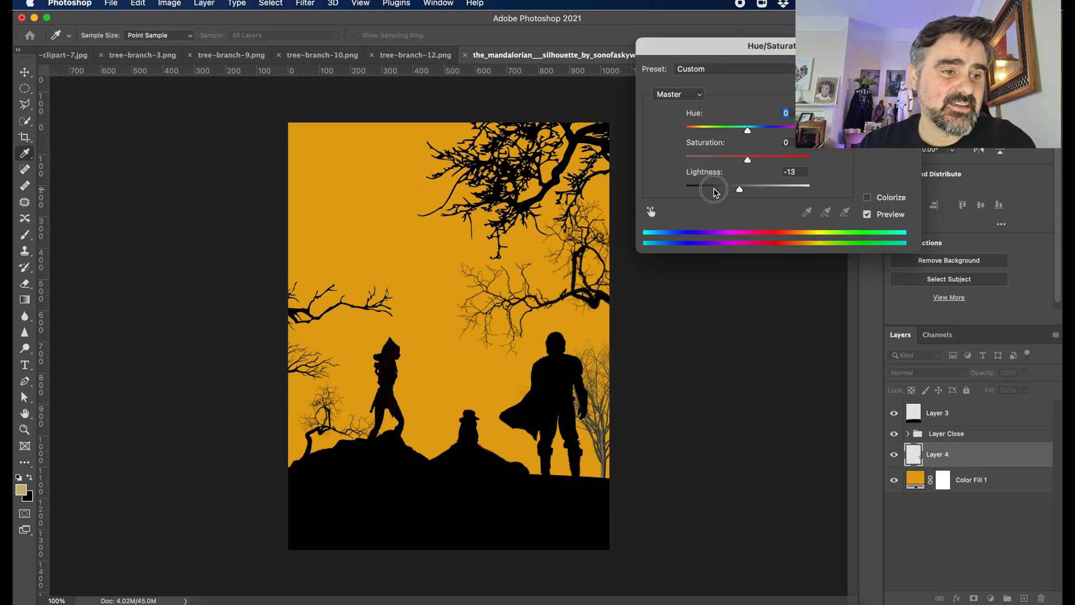
drag(714, 202, 699, 205)
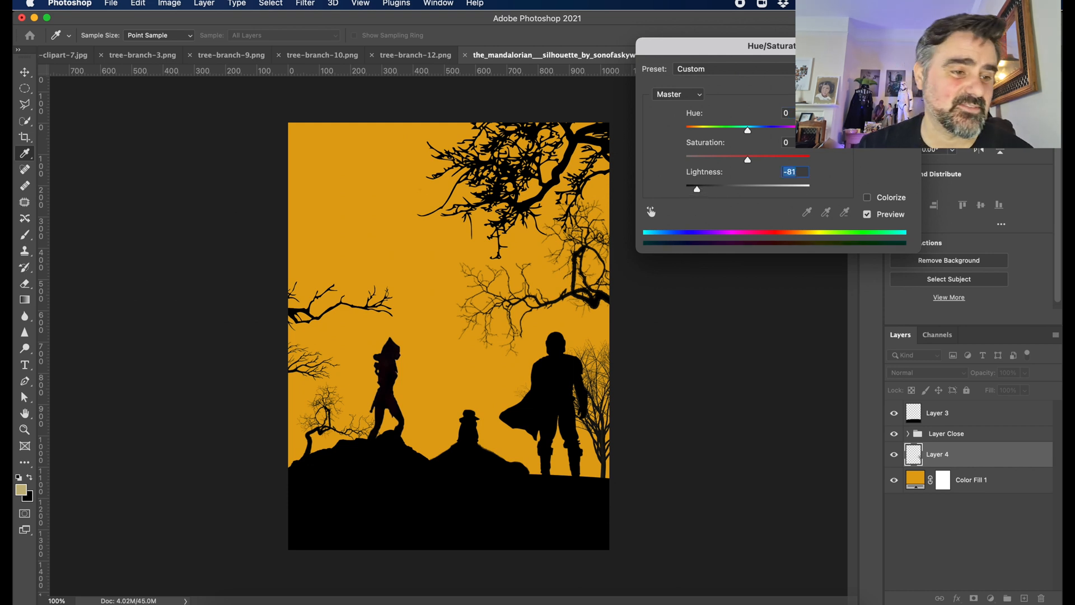
key(Return)
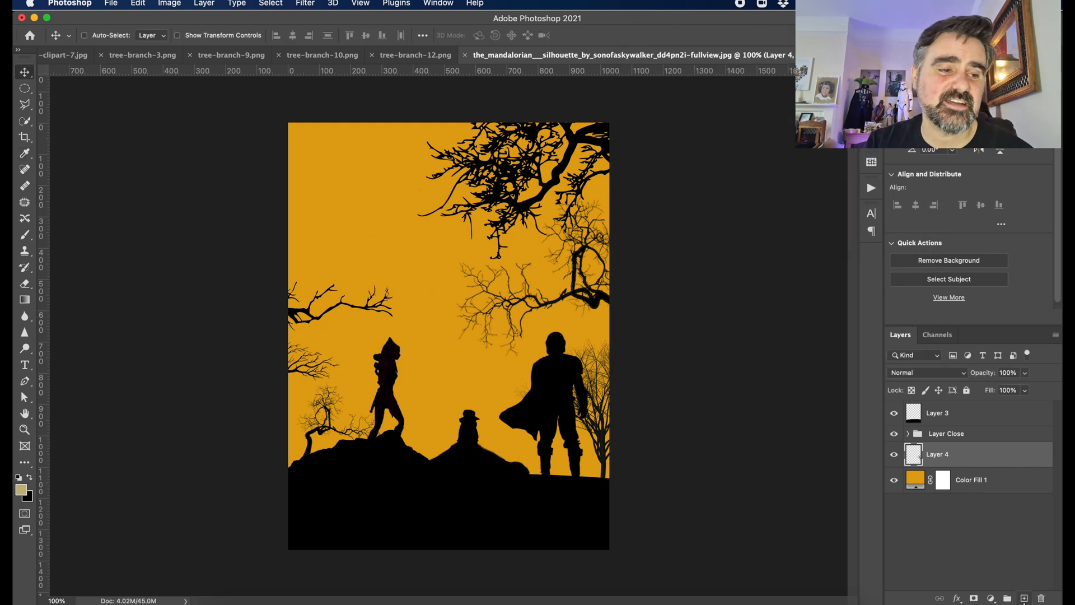
- Paste the rock on a layer below the rendered tree and place it at lower right behind the Mandalorian
super+click(1024, 598)
key(super+v)
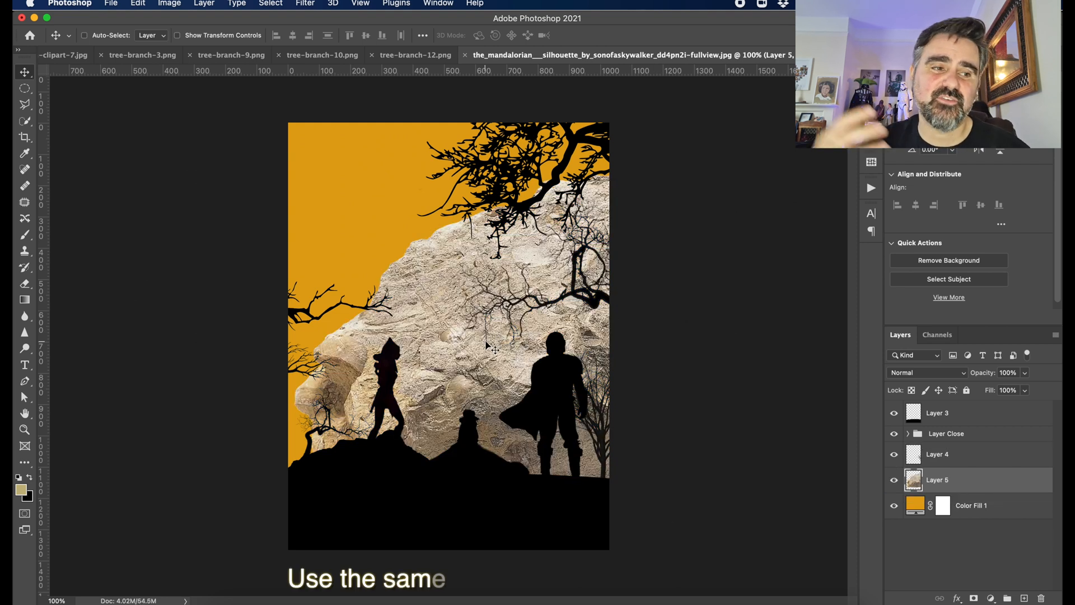
drag(437, 237, 570, 507)
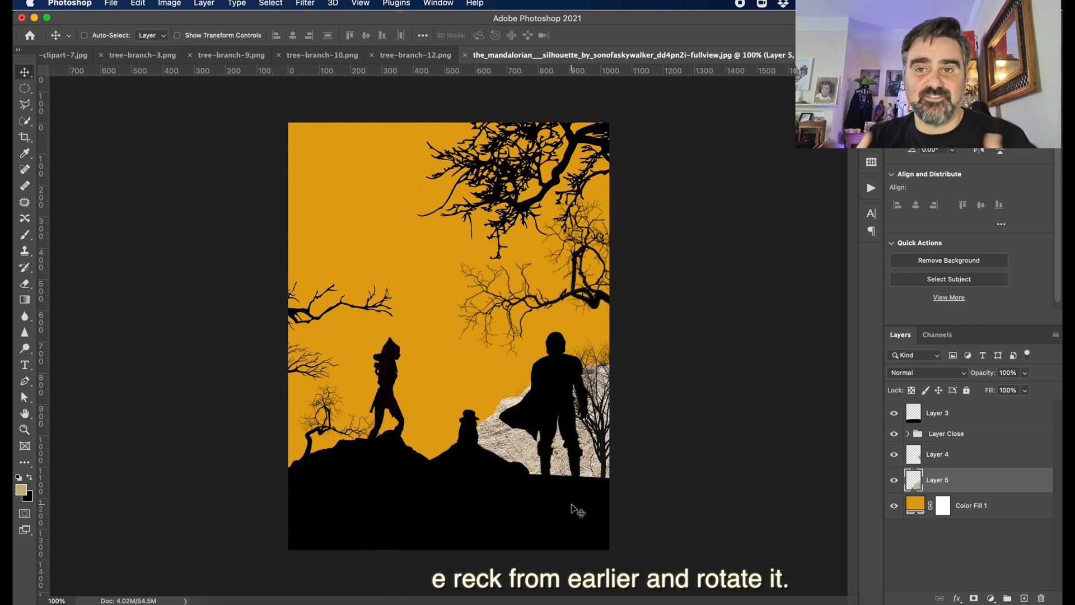
- Darken the pasted rock with Hue/Saturation at Lightness -80
key(super)
key(super+u)
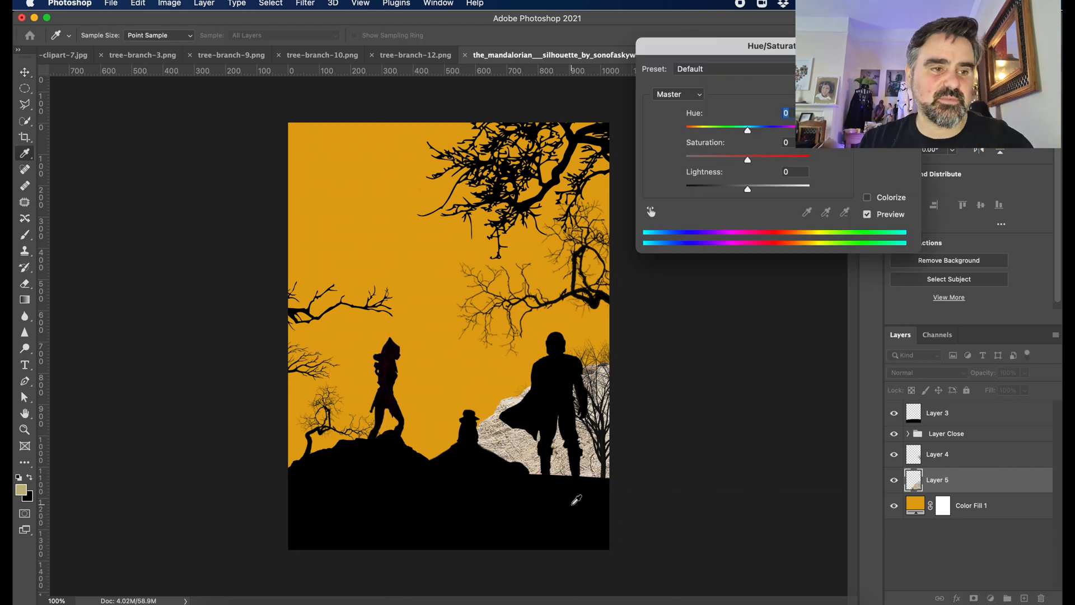
click(779, 171)
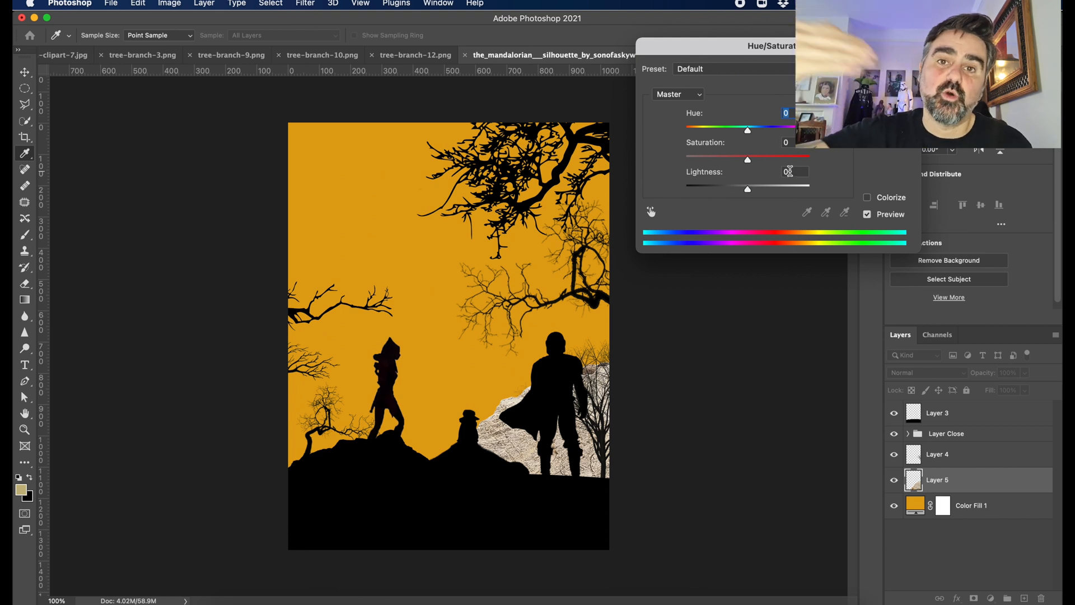
text(-80)
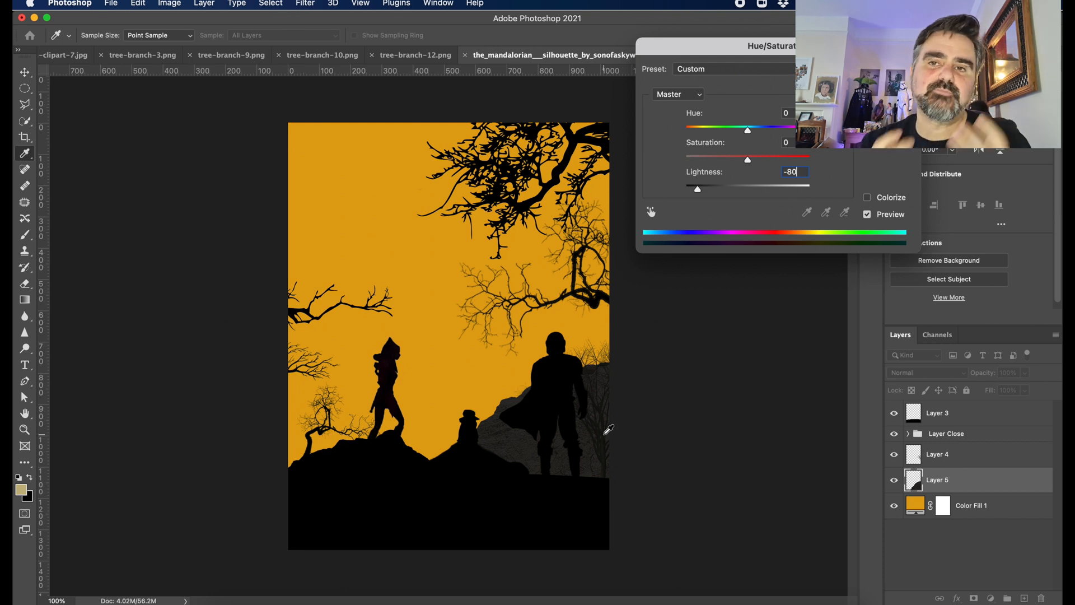
key(Return)
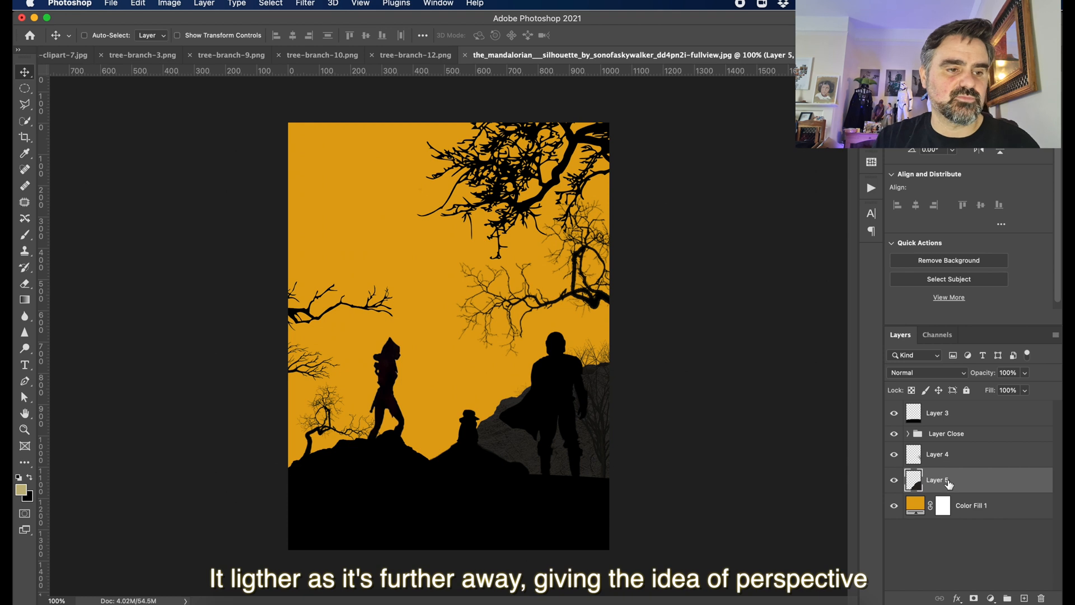
- Reposition the rendered tree and the rock behind the Mandalorian, and move the tree's Layer 4 below the rock's Layer 5
click(952, 458)
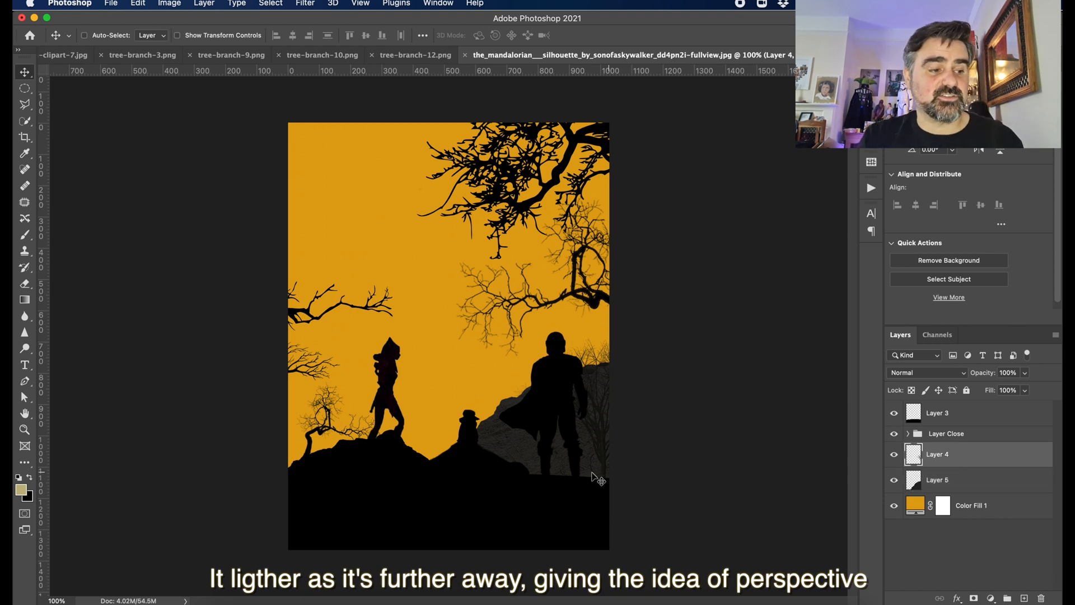
drag(607, 456, 581, 416)
super+click(603, 464)
super+click(608, 443)
drag(1011, 460, 975, 491)
mouse_move(601, 378)
mouse_down()
mouse_move(604, 392)
mouse_move(599, 376)
mouse_up()
- Darken the rock on Layer 5 further with Hue/Saturation at Lightness -59
click(946, 454)
key(super+u)
drag(715, 196, 712, 196)
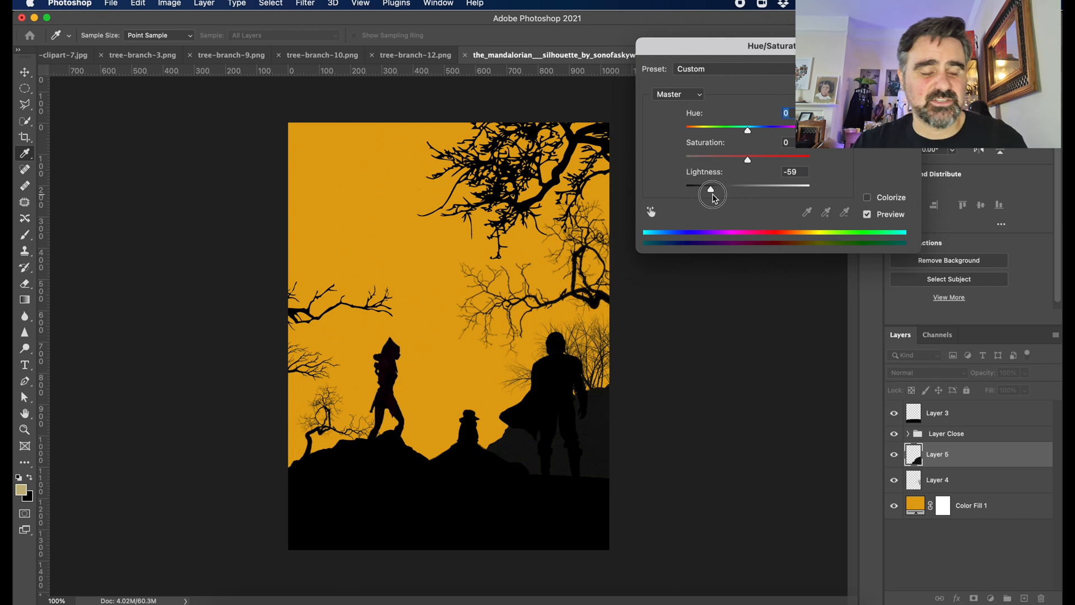
click(886, 70)
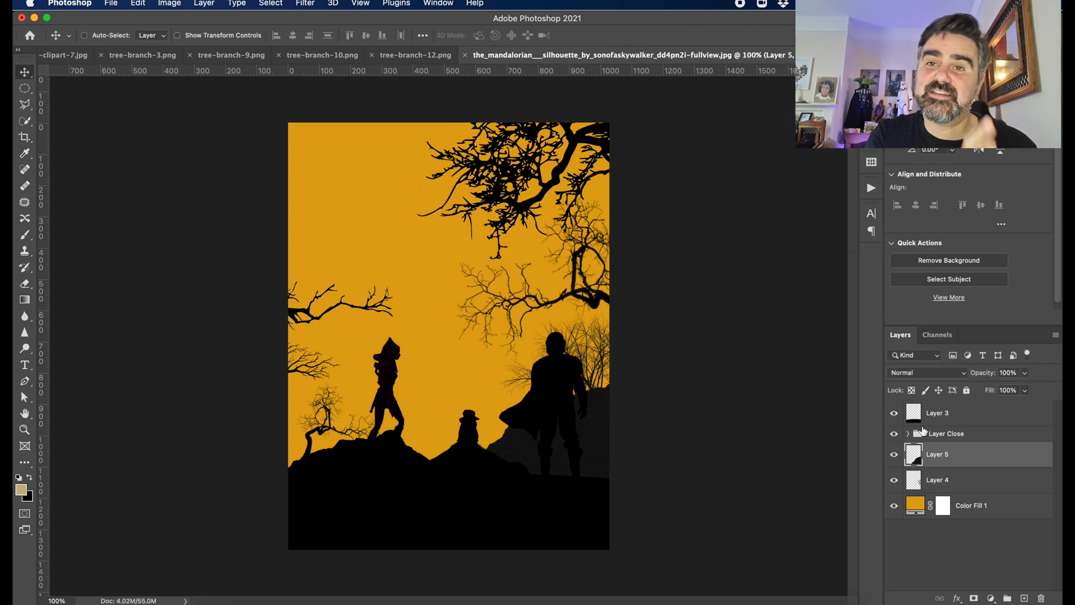
- Scale down the tree on Layer 4 and stand it on top of the rock beside the Mandalorian's shoulder
click(935, 480)
key(ctrl+t)
drag(504, 312, 595, 384)
drag(643, 438, 598, 372)
key(Return)
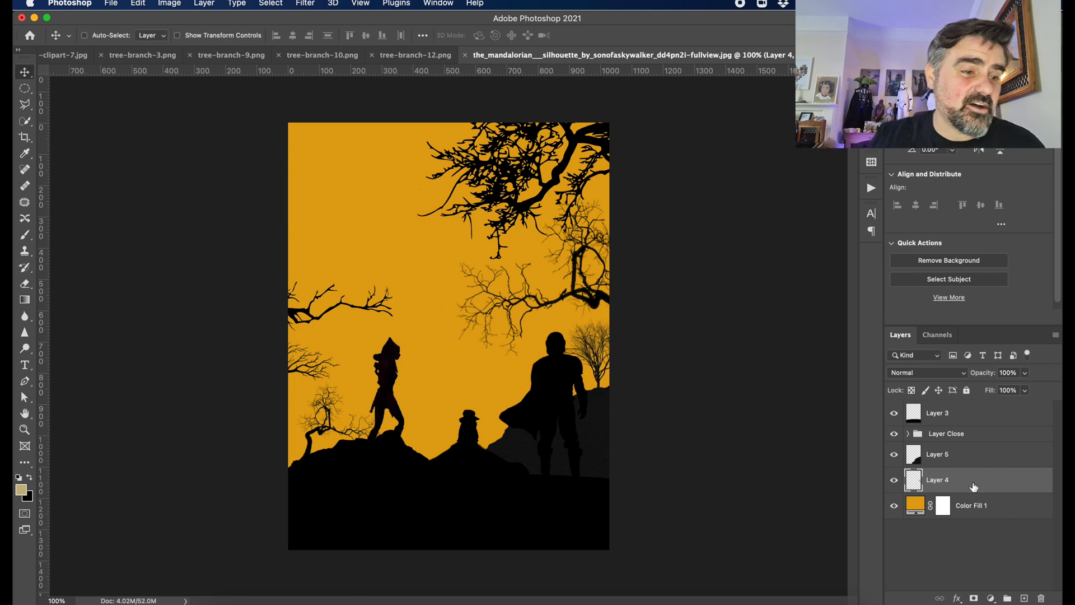
- Add a new layer above Layer 4 and start another tree render on it with Arrangement set to 72.5
click(1025, 598)
click(296, 5)
mouse_move(312, 209)
click(536, 242)
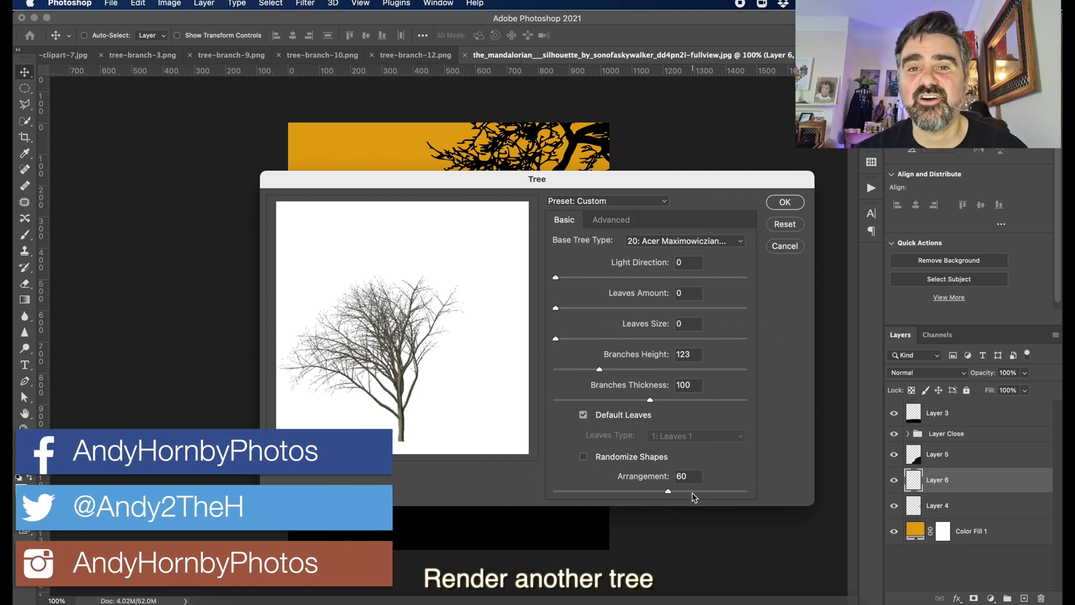
click(693, 492)
- Try the Elm Tree base type, pick a different base tree instead, and render it
click(685, 246)
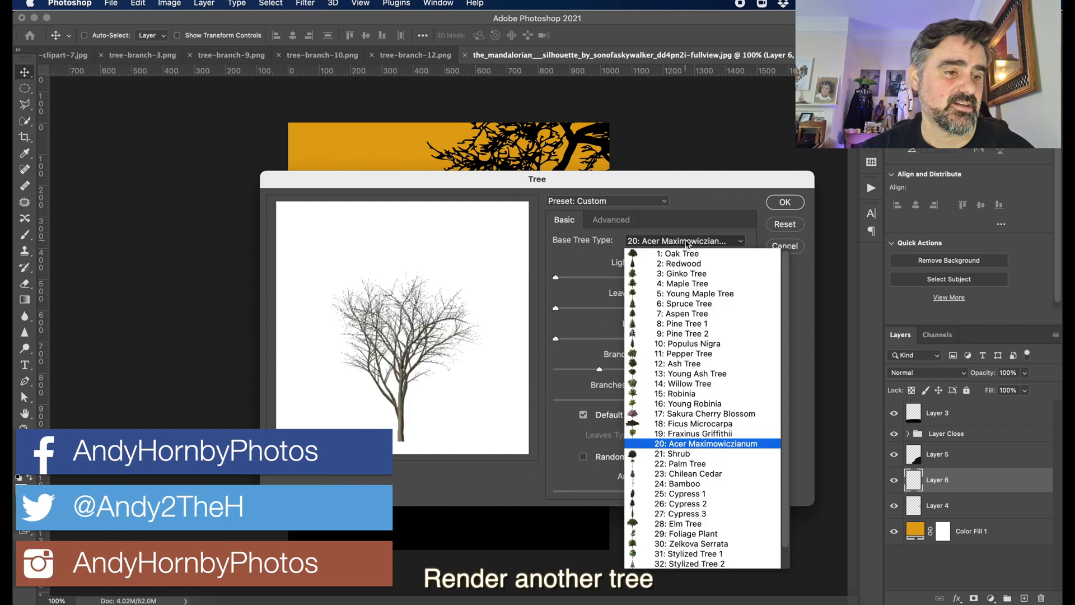
scroll(678, 365, down, 1)
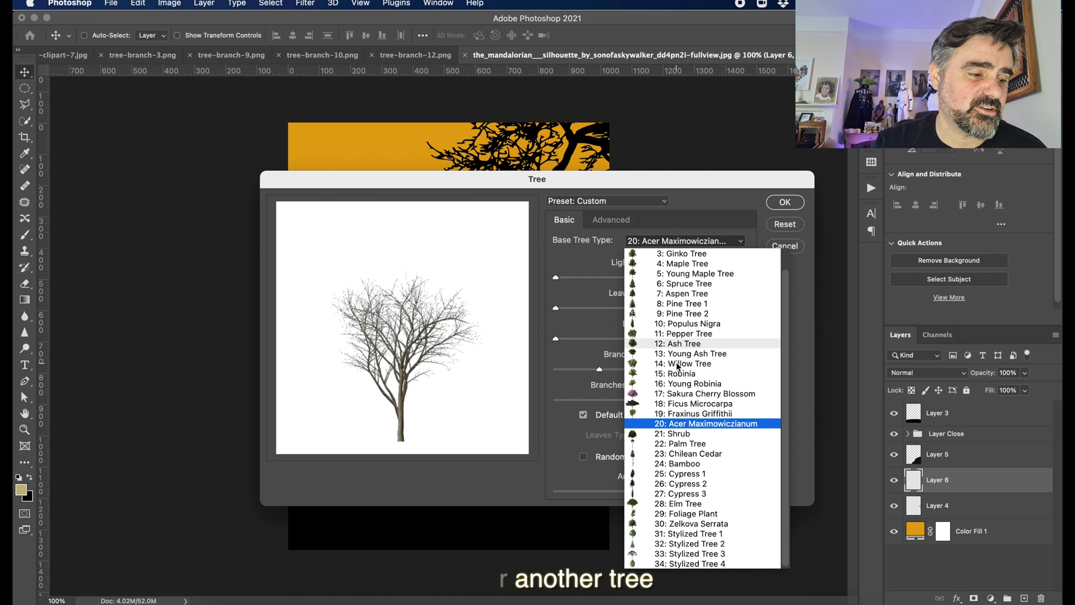
click(680, 504)
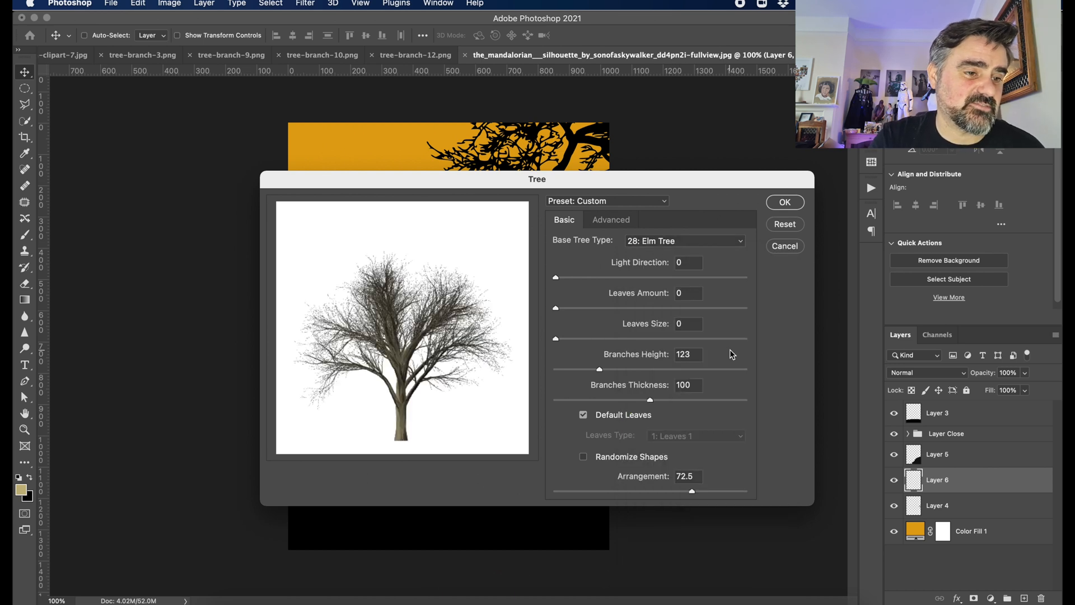
click(694, 242)
click(681, 248)
click(785, 203)
- Darken the newly rendered tree with Hue/Saturation at Lightness -80
key(super+u)
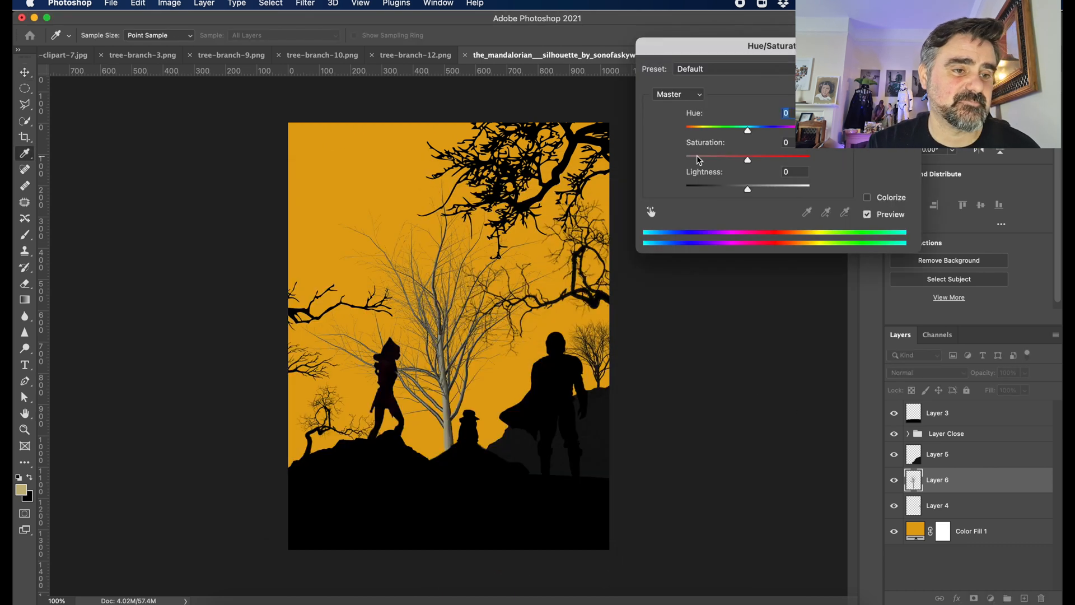
text(-80)
key(Return)
- Scale the Layer 6 tree to about 33%, flip it horizontally and stand it between Grogu and the Mandalorian
key(super+t)
drag(299, 180, 473, 413)
drag(530, 507, 493, 417)
right_click(519, 432)
click(588, 578)
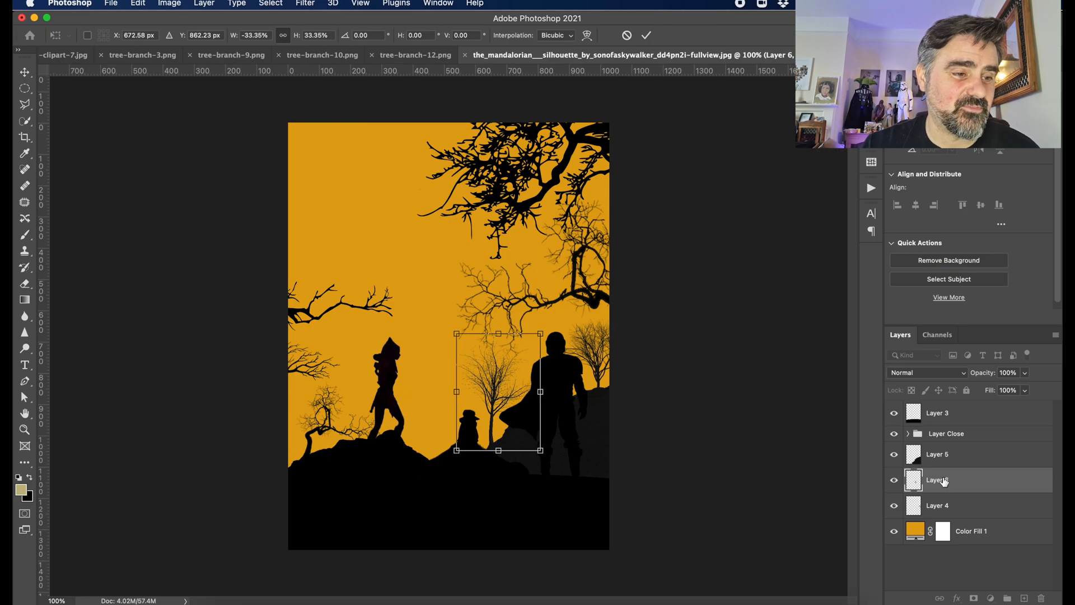
key(Return)
- Paste another rock below Layer 5, place it behind Ahsoka, and darken it with Hue/Saturation at Lightness -91
key(super+v)
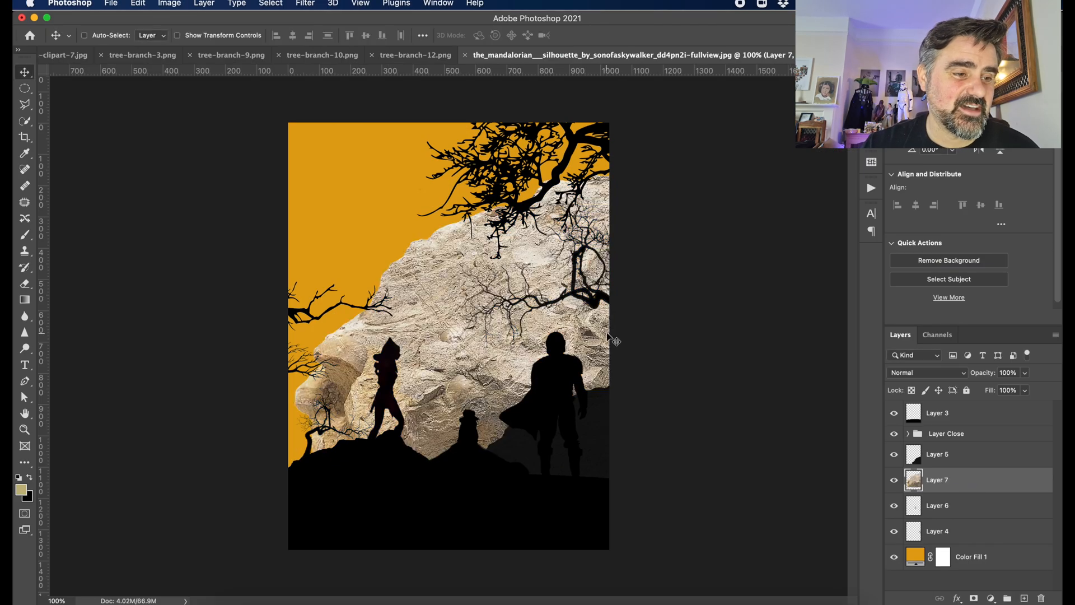
drag(370, 330, 140, 523)
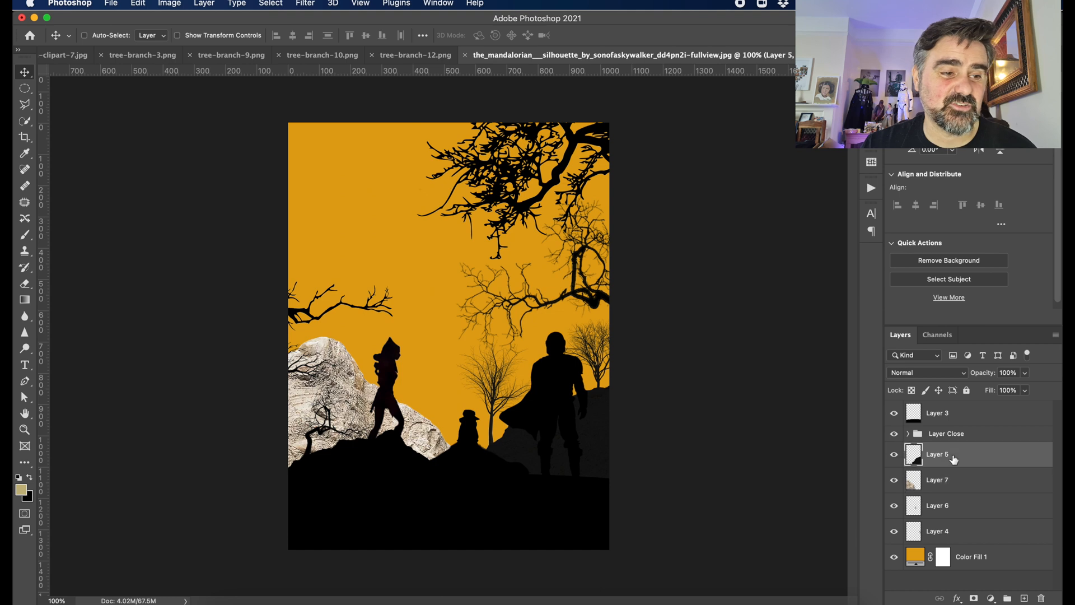
key(super+u)
drag(747, 186, 691, 190)
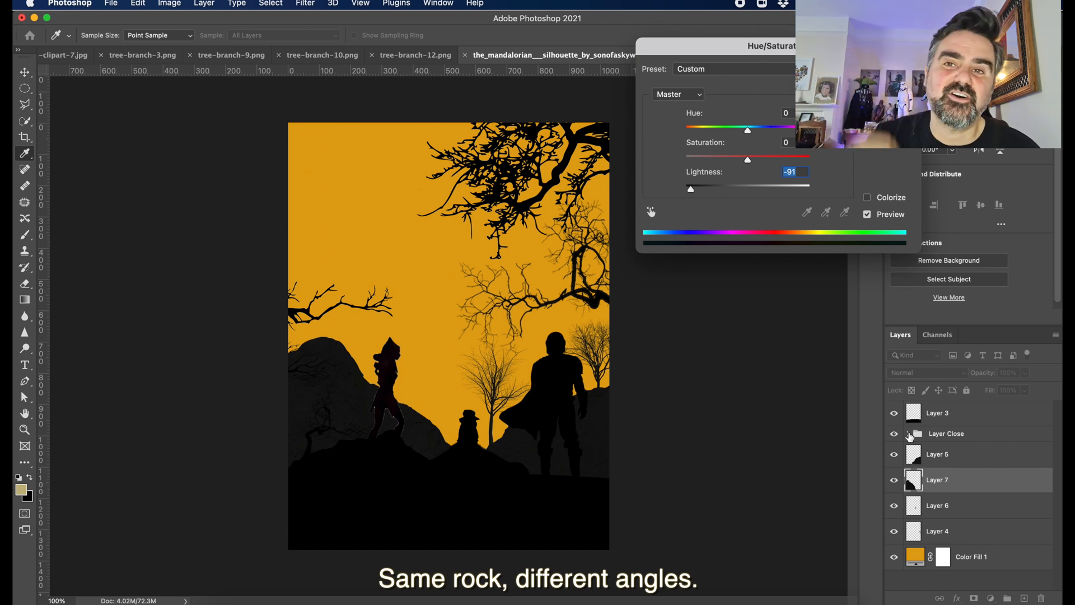
key(Return)
- Darken the Ahsoka layer inside the Layer Close group with Hue/Saturation
click(909, 434)
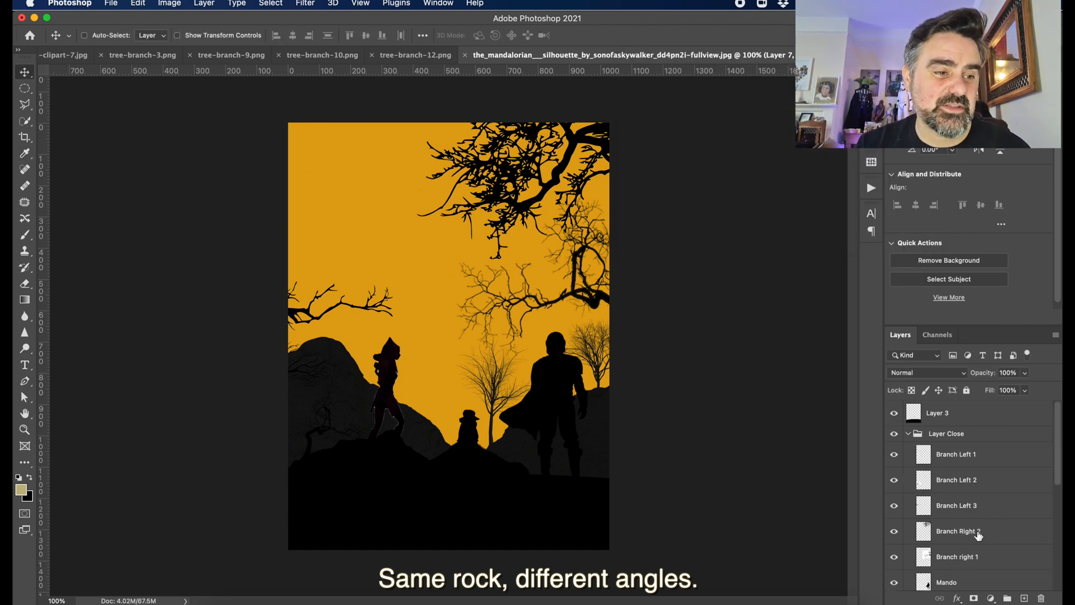
scroll(978, 534, down, 5)
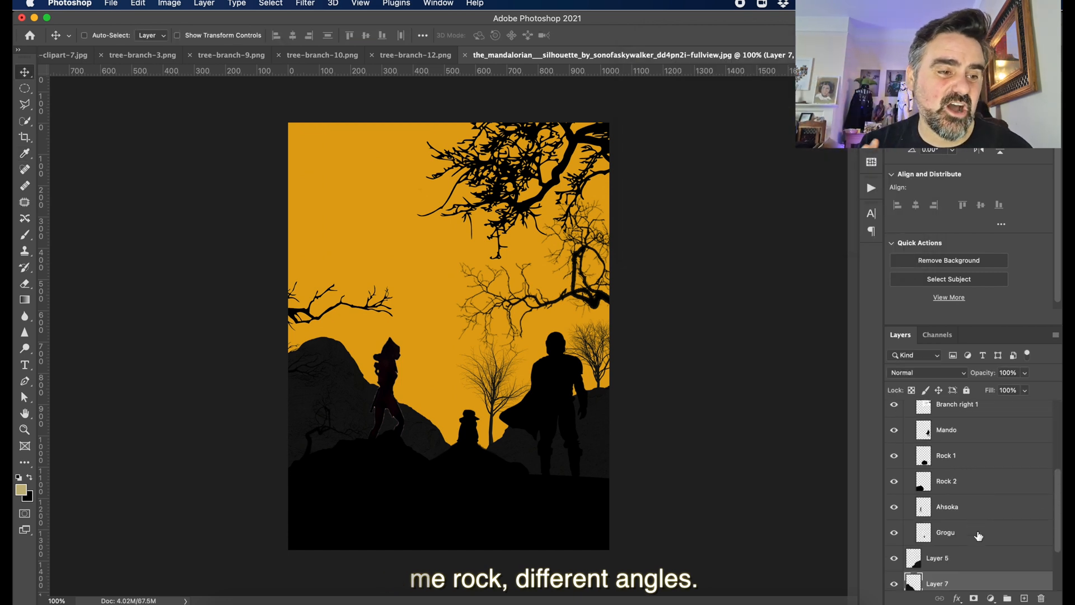
click(949, 512)
key(super+u)
key(Return)
- Paste another copy of the rock below Layer 7 and change its orientation and position behind the figures
scroll(957, 545, up, 3)
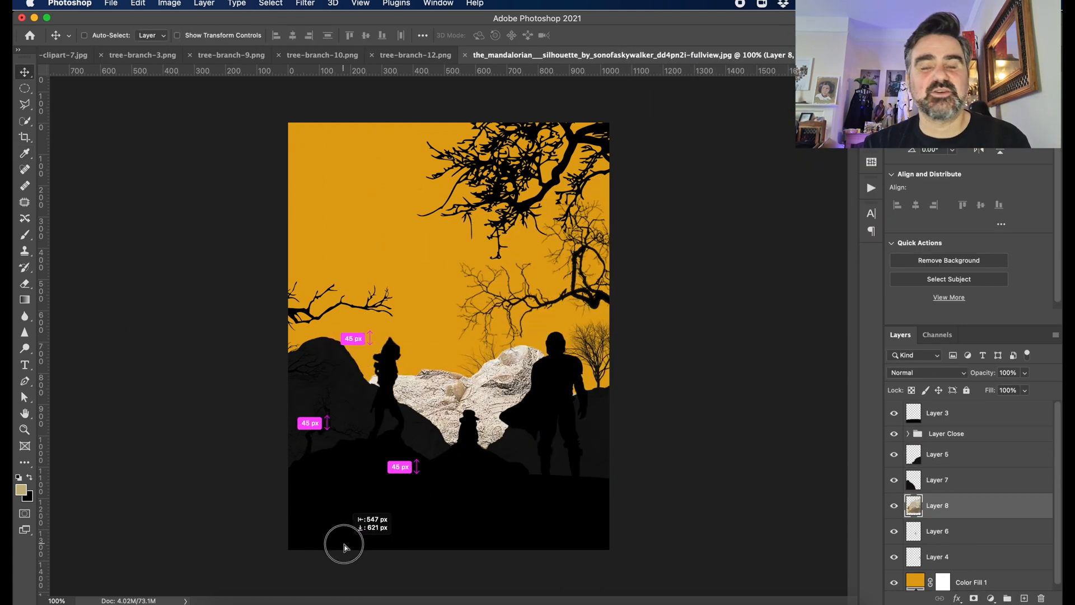
right_click(453, 353)
click(487, 374)
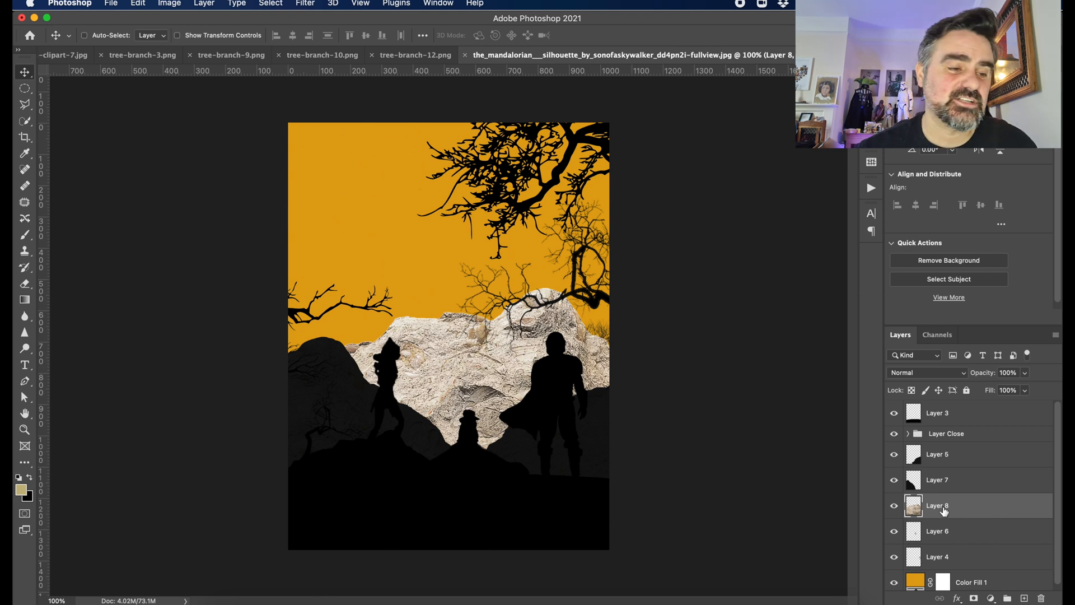
click(138, 4)
mouse_move(224, 279)
click(410, 467)
drag(412, 468, 420, 506)
- Scale down the Layer 8 rock and place it in the gap between Ahsoka and the Mandalorian
key(super+t)
drag(740, 318, 303, 147)
drag(492, 352, 447, 465)
key(Return)
- Reduce the lightness and saturation of the Layer 8 rock with Hue/Saturation
key(super+u)
drag(747, 190, 702, 190)
drag(748, 160, 696, 162)
click(887, 69)
- Apply Hue/Saturation adjustments to the rocks on Layer 7 and Layer 5
click(939, 480)
key(super+u)
click(886, 69)
click(938, 455)
key(super+u)
click(886, 69)
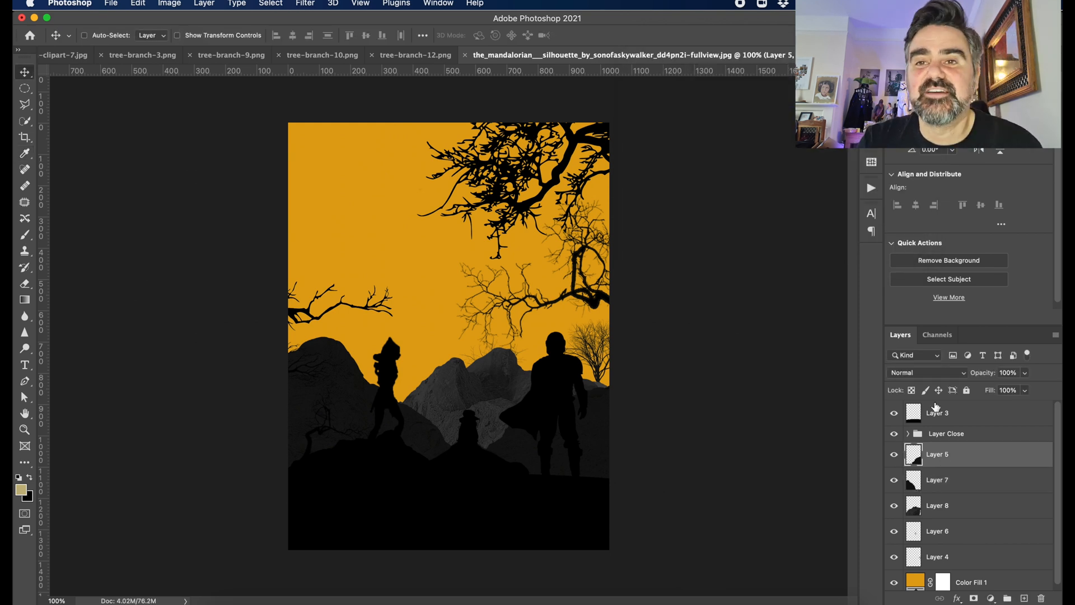
scroll(951, 425, down, 1)
click(952, 500)
key(super+u)
key(Escape)
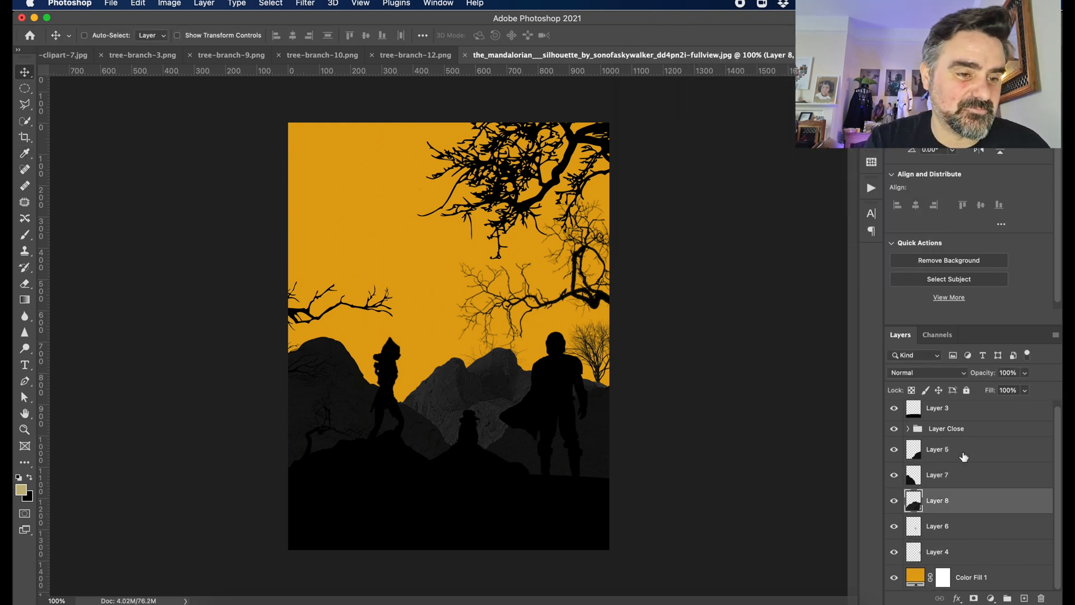
- Move the rocks on Layer 8 and Layer 7 below the tree layers, Layer 6 and Layer 4
drag(954, 506, 950, 559)
drag(949, 475, 950, 537)
click(947, 498)
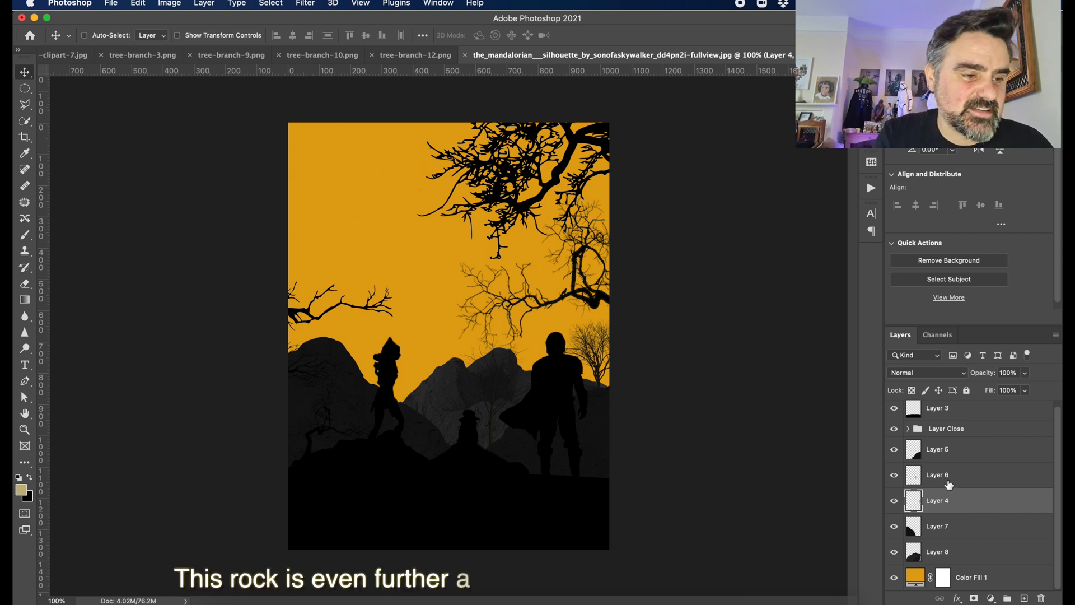
- Lower the distant rock on Layer 8 behind Grogu and shift the Layer 6 tree behind the Mandalorian
click(945, 552)
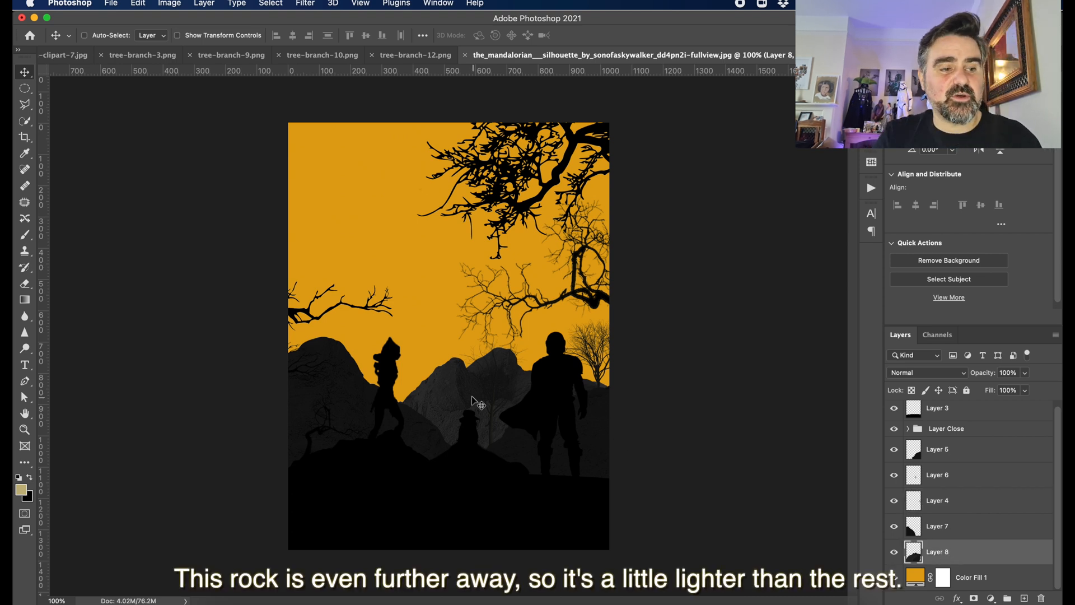
drag(473, 398, 439, 411)
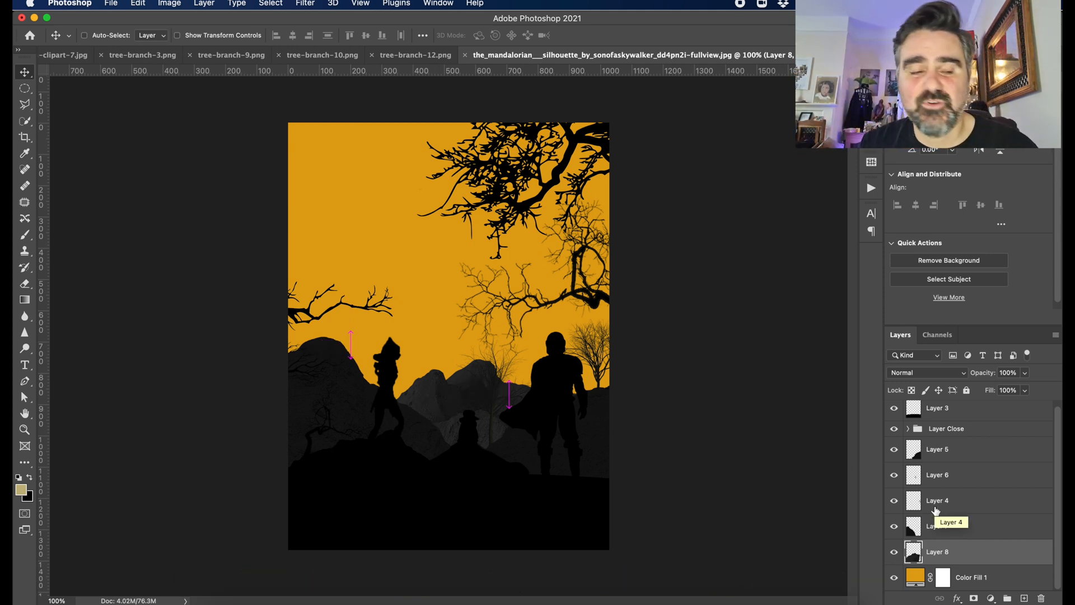
click(938, 475)
drag(448, 388, 541, 391)
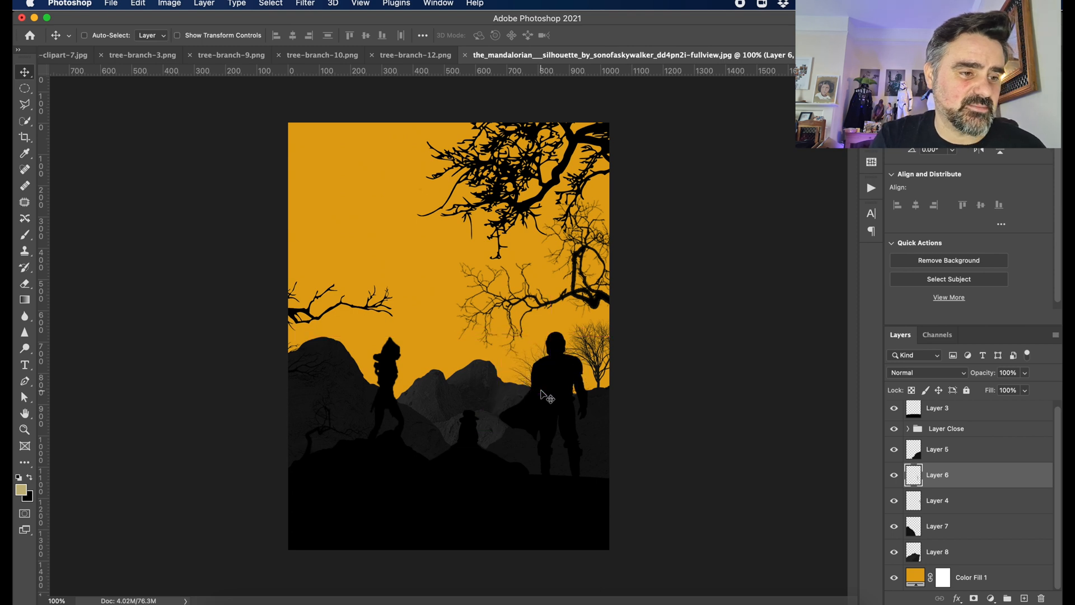
click(937, 551)
drag(449, 463, 395, 435)
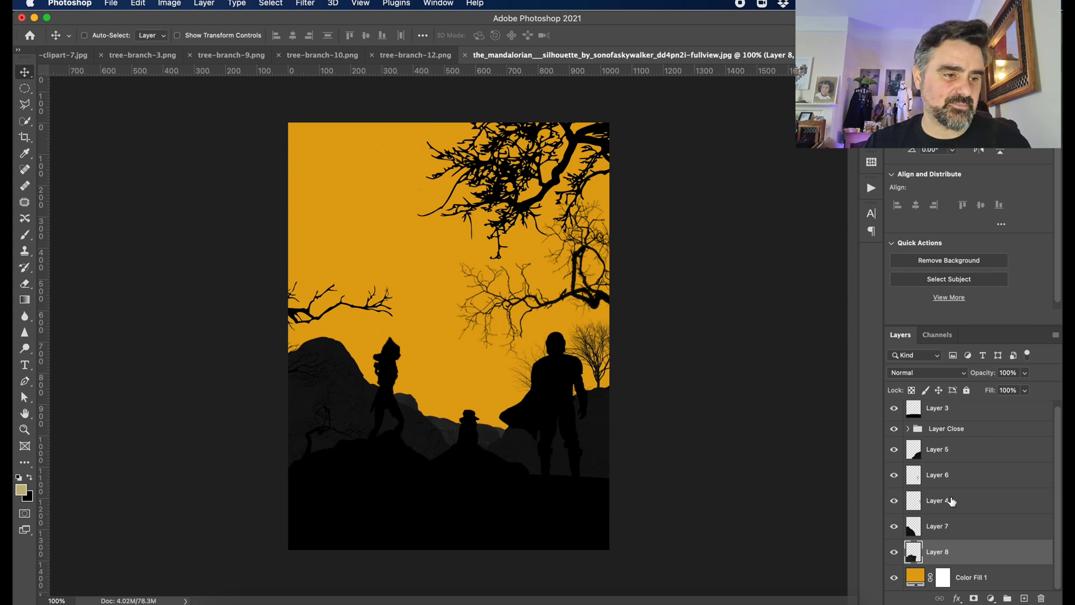
- Add a new empty layer above the Layer 8 rock
click(1024, 598)
click(305, 4)
mouse_move(371, 152)
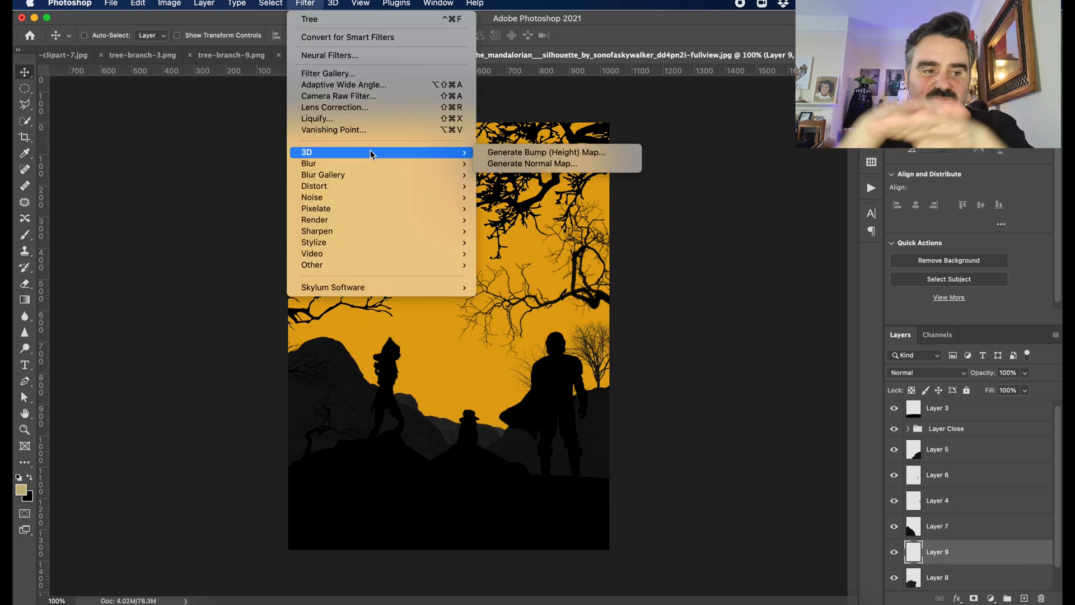
click(945, 502)
key(super+a)
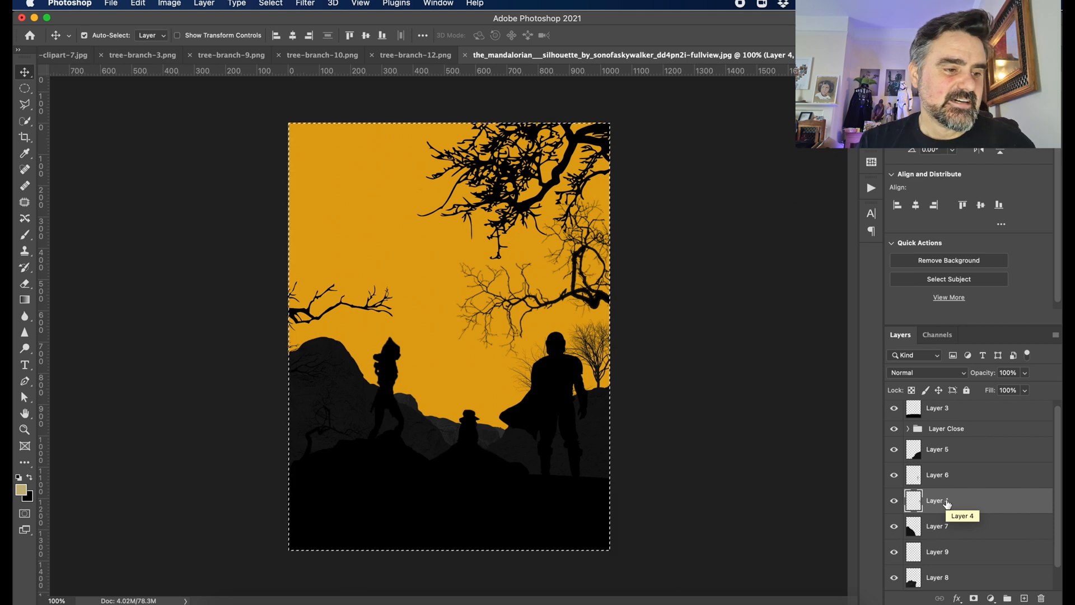
click(958, 477)
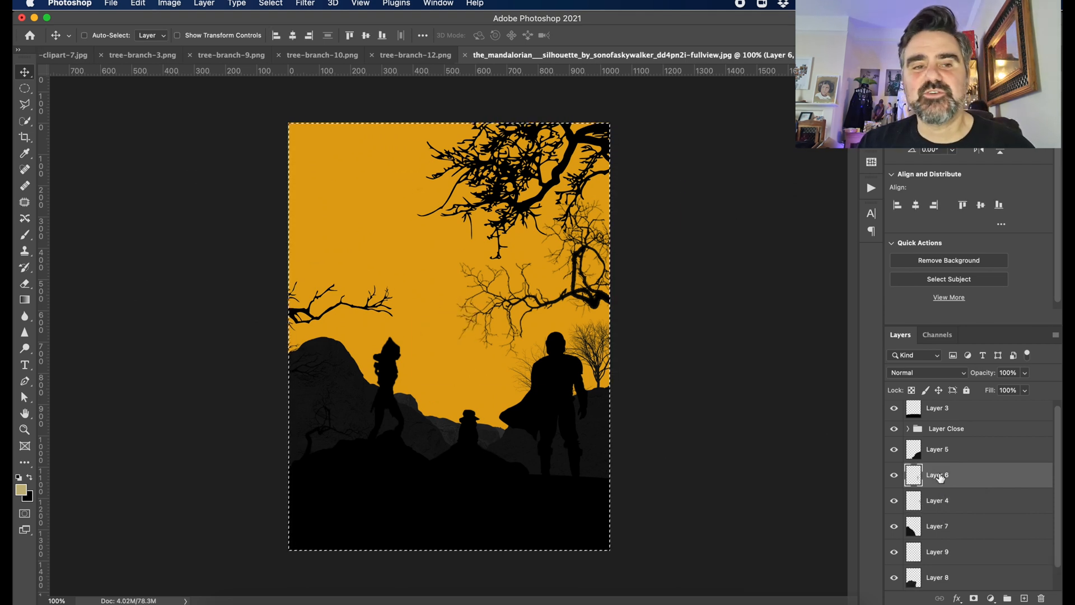
key(super+d)
- Duplicate the Layer 6 tree, move the copy below Layer 7, and place it behind the rock beside Ahsoka
right_click(959, 478)
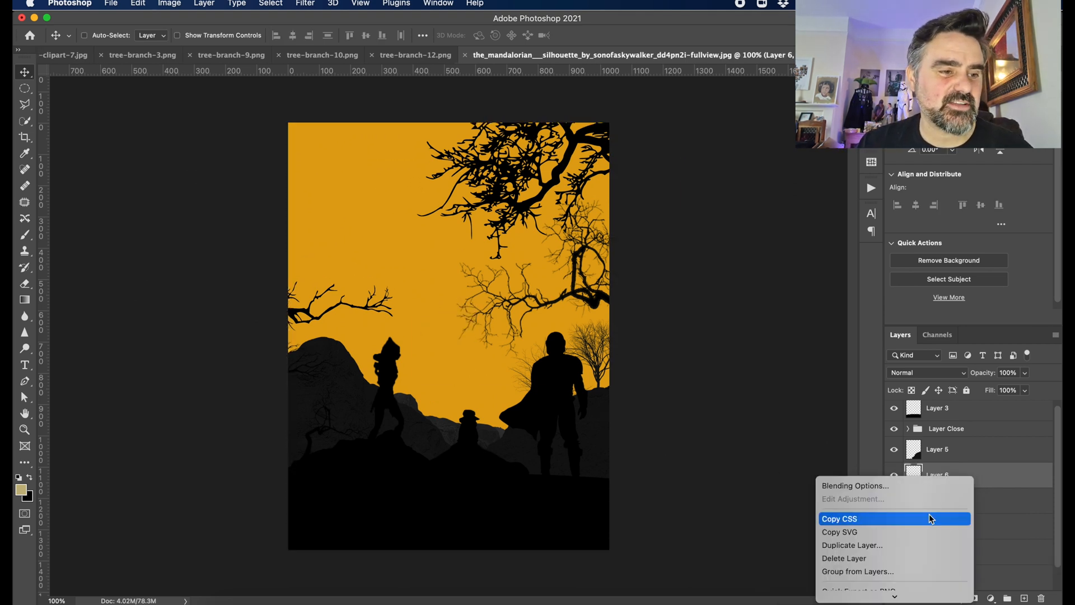
click(817, 538)
key(Return)
drag(436, 387, 328, 328)
drag(946, 475, 960, 563)
drag(312, 351, 353, 356)
- Copy the branch from tree-branch-12.png into the poster and scale it to about 60%
click(390, 55)
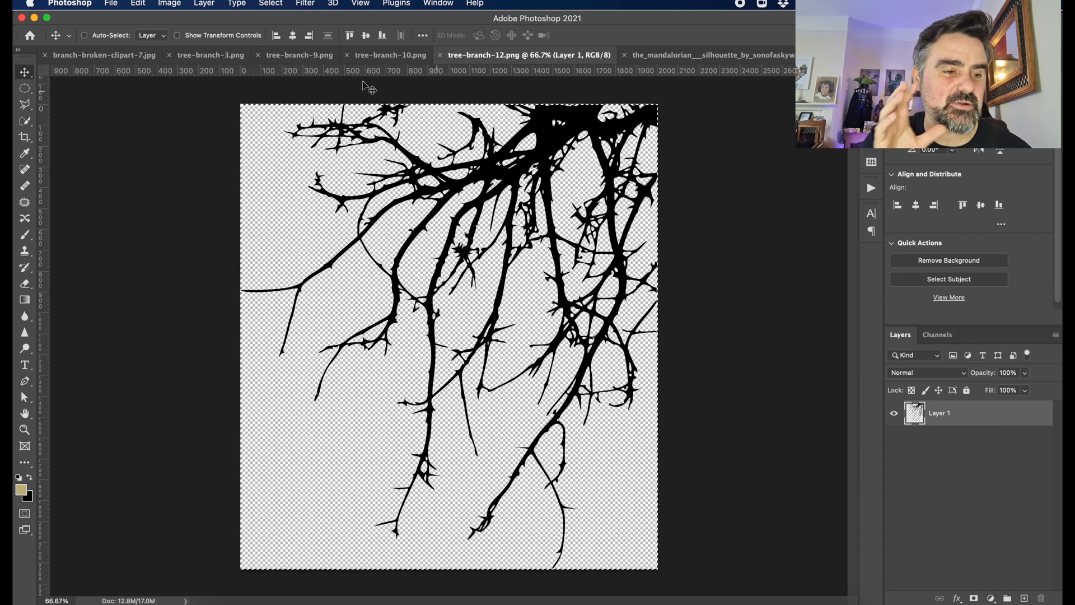
drag(369, 88, 264, 115)
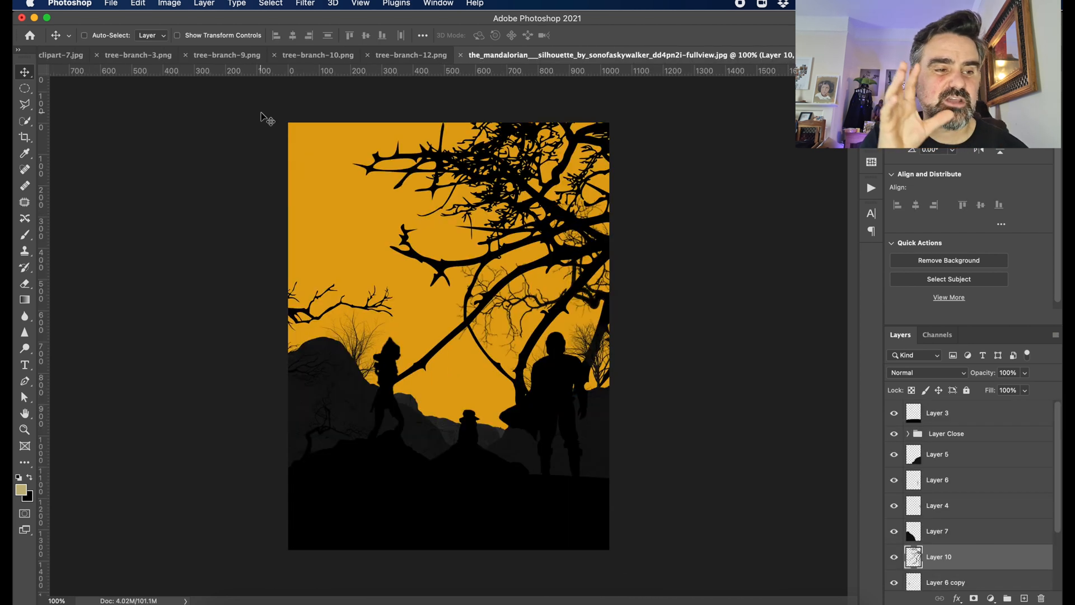
key(ctrl+t)
drag(717, 457, 412, 291)
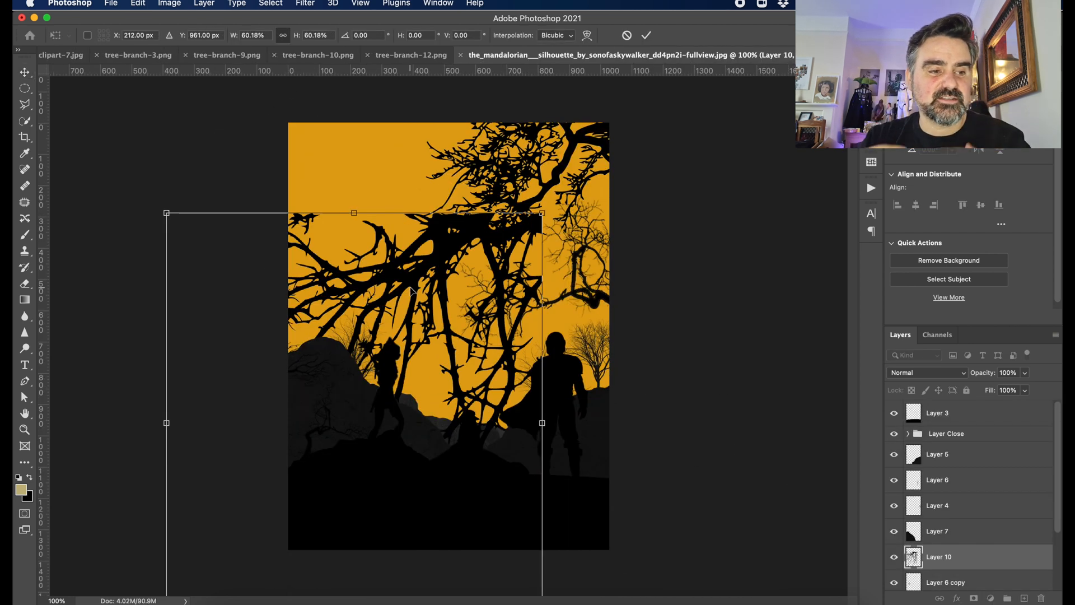
- Flip the new branch horizontally, scale it down further, and hang it from the poster's upper-left corner
right_click(411, 290)
click(442, 534)
drag(442, 534, 435, 423)
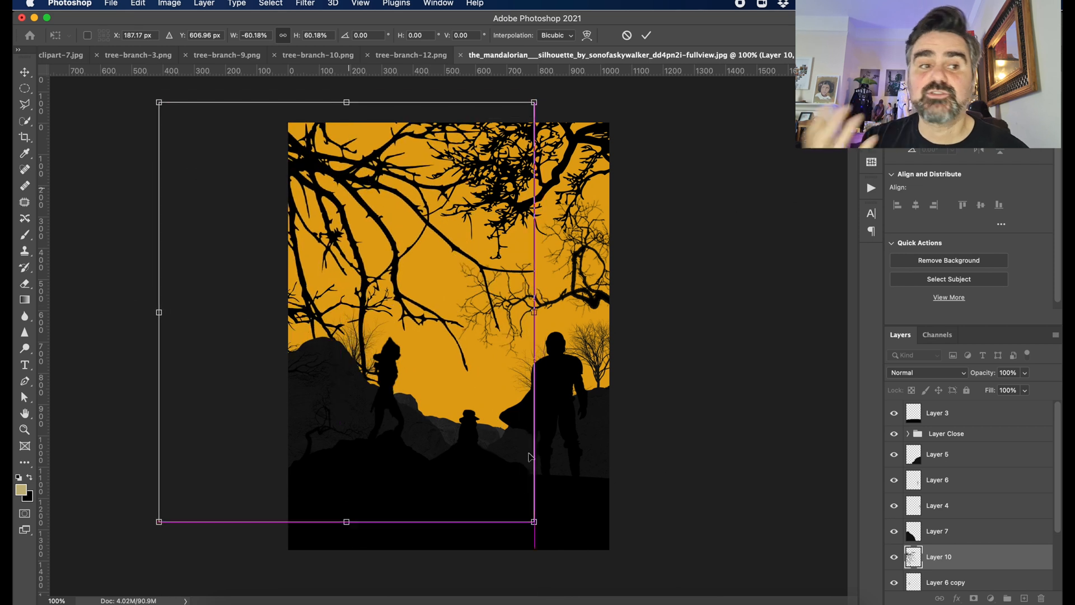
drag(529, 516, 303, 311)
drag(244, 204, 431, 288)
key(Return)
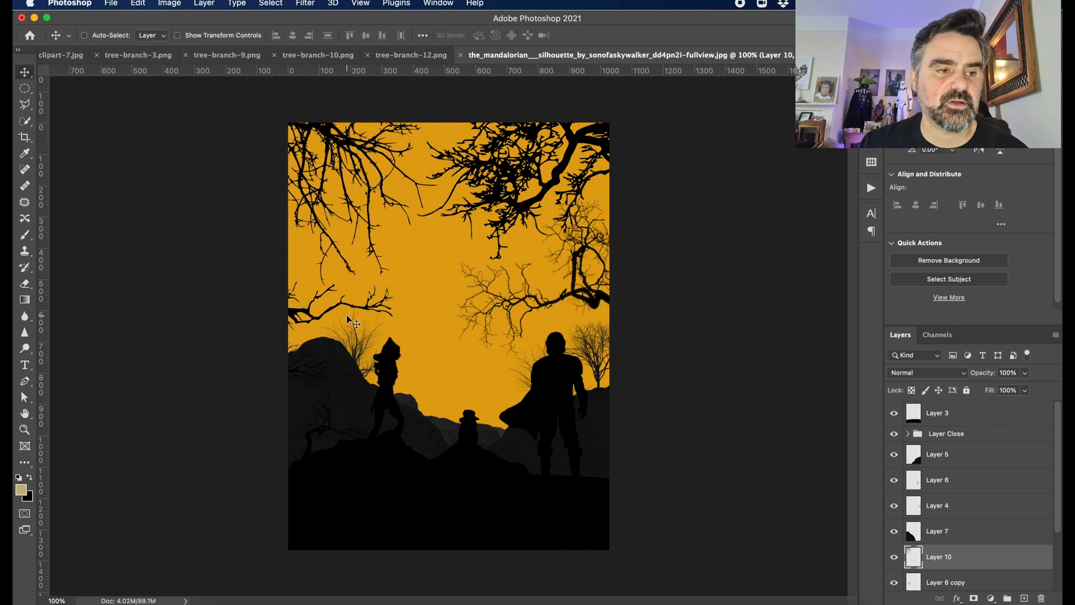
- On a new layer above Color Fill 1, draw a circular selection about 651 px wide behind the figures and fill it with white
scroll(972, 560, down, 2)
click(969, 577)
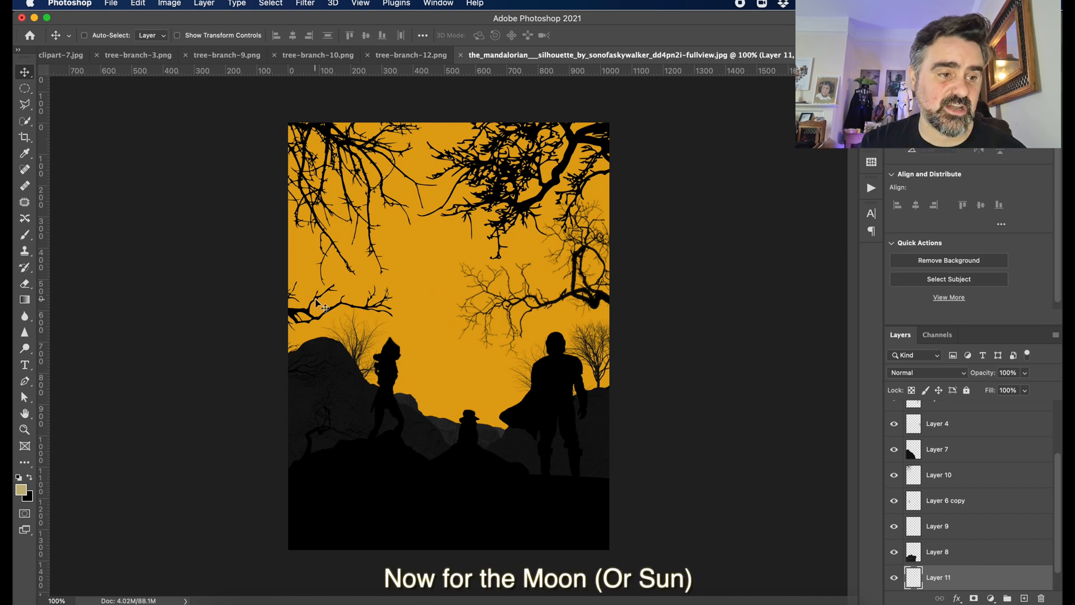
click(25, 93)
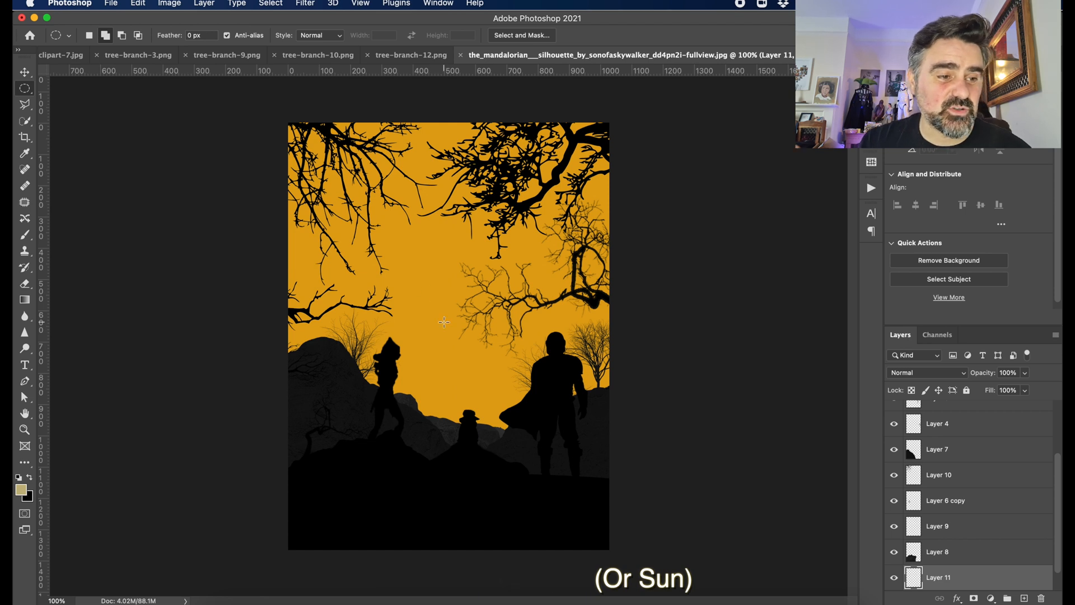
drag(383, 291, 559, 450)
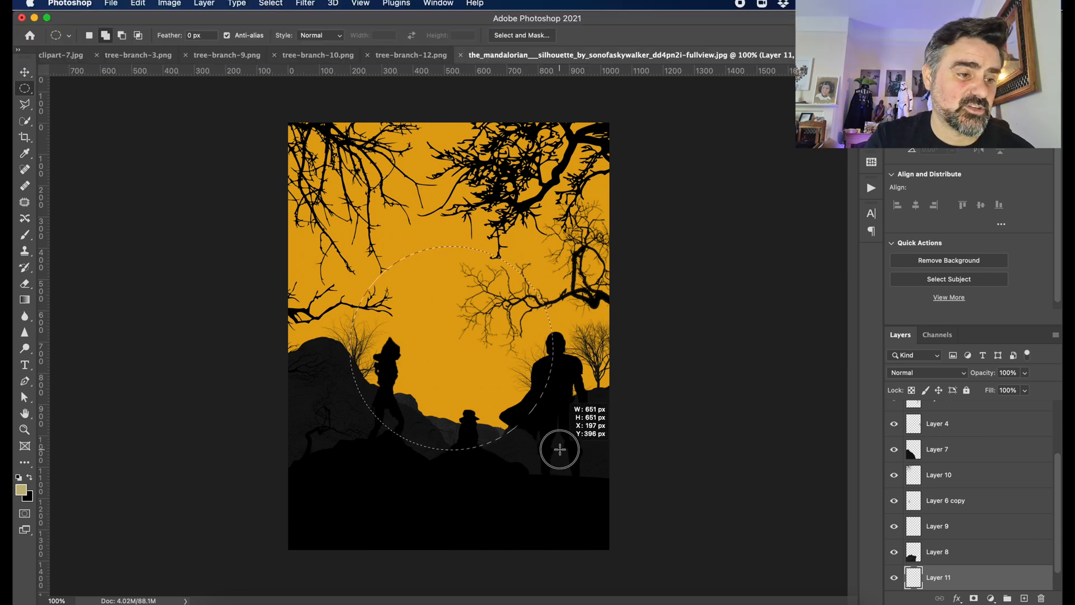
drag(560, 449, 558, 448)
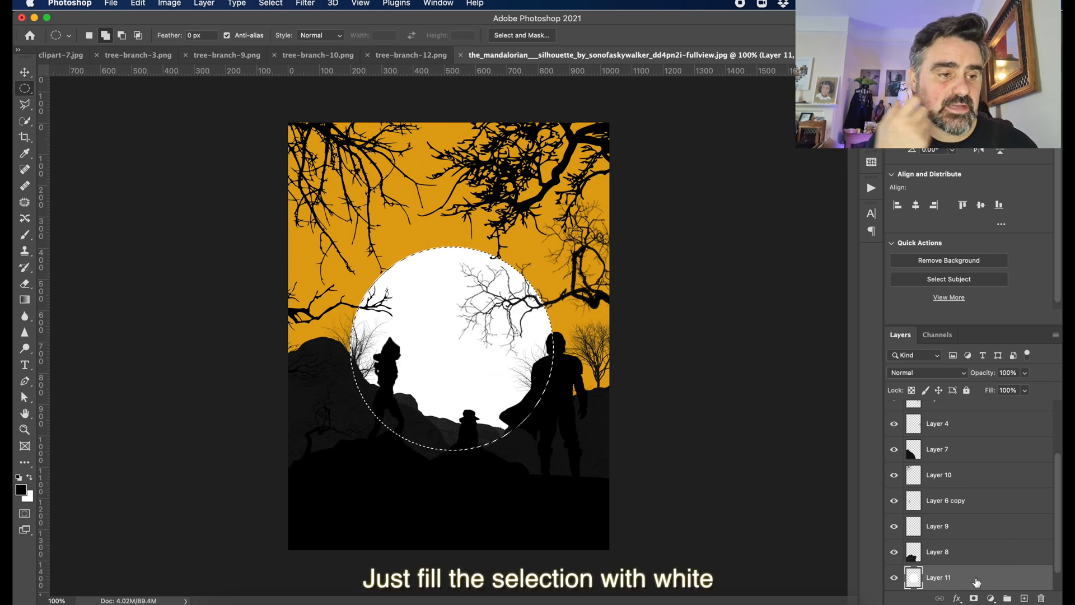
key(super+d)
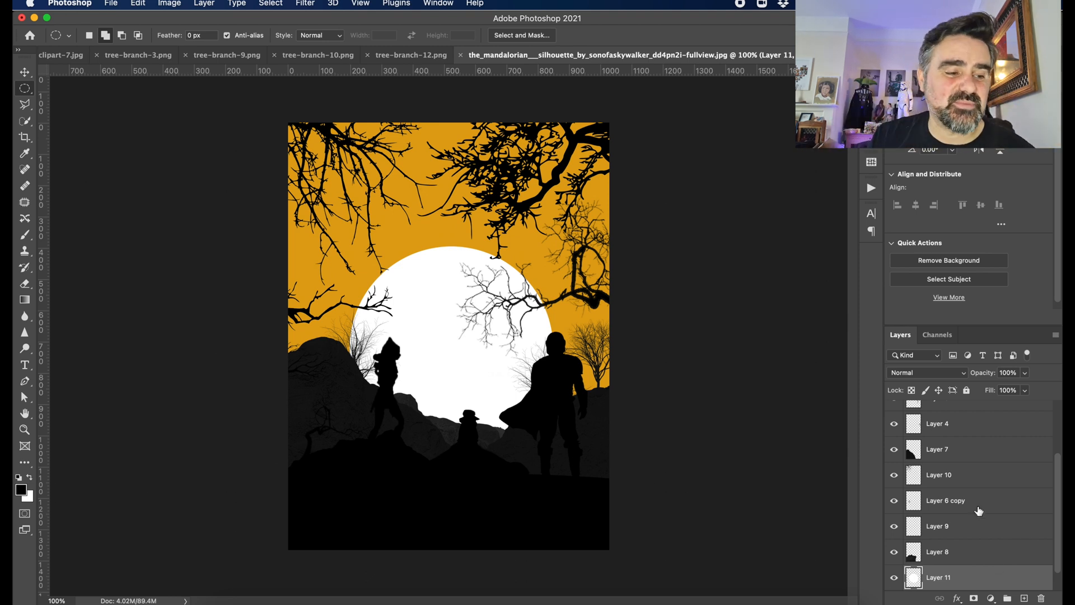
scroll(979, 511, up, 2)
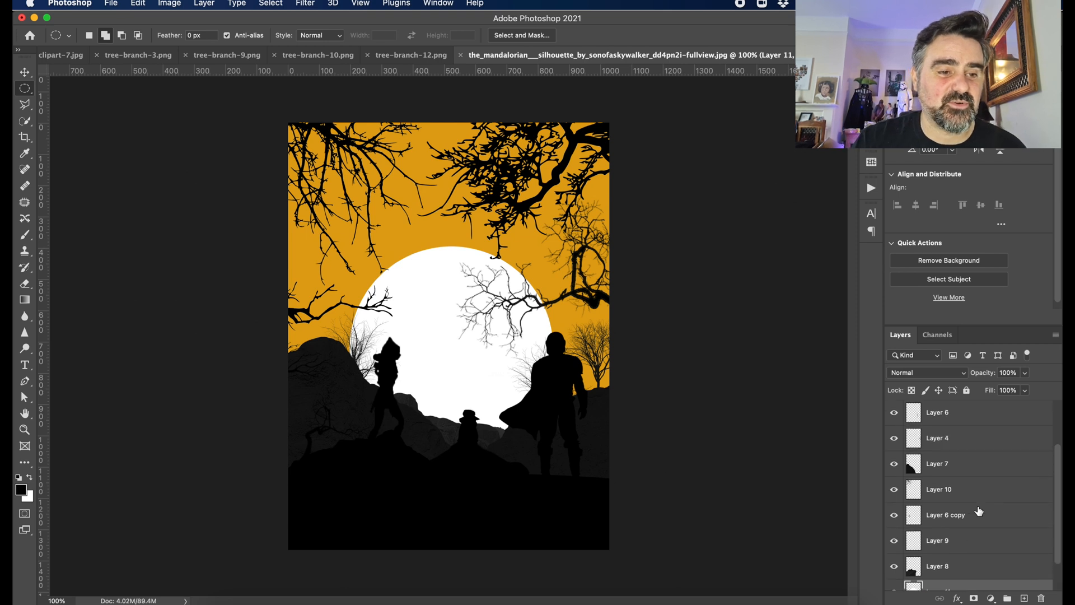
- Apply a Gaussian Blur with a radius of 1.5 pixels to the distant tree on Layer 6
scroll(978, 511, up, 3)
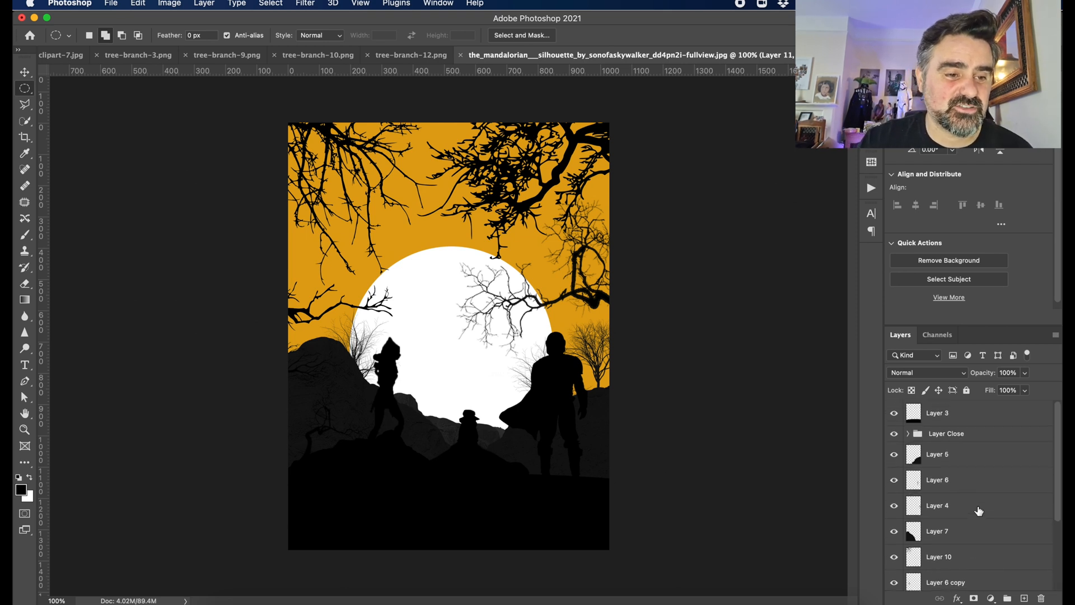
click(945, 488)
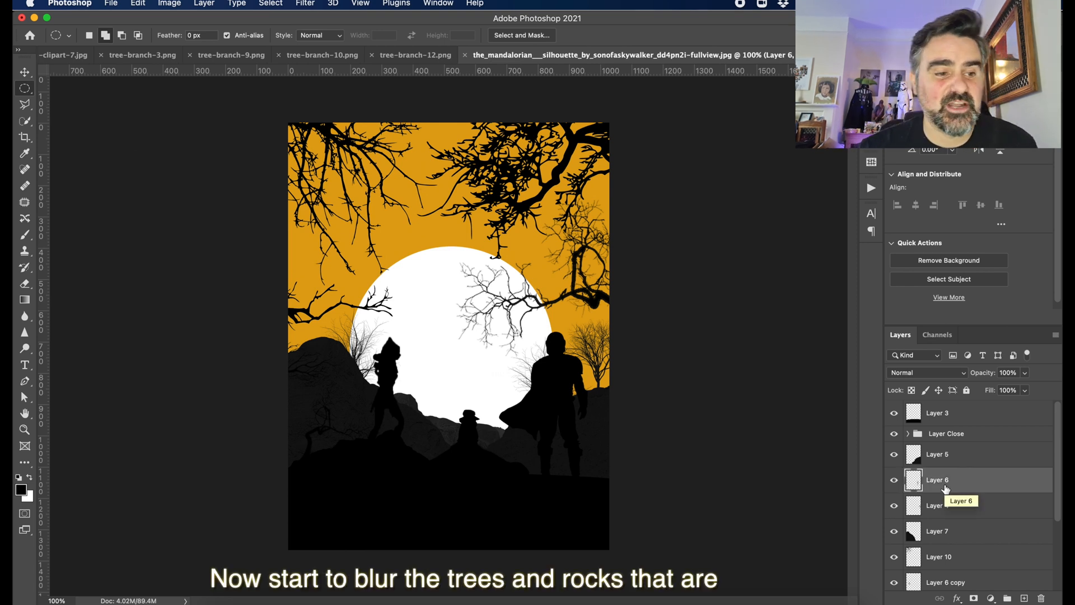
click(306, 4)
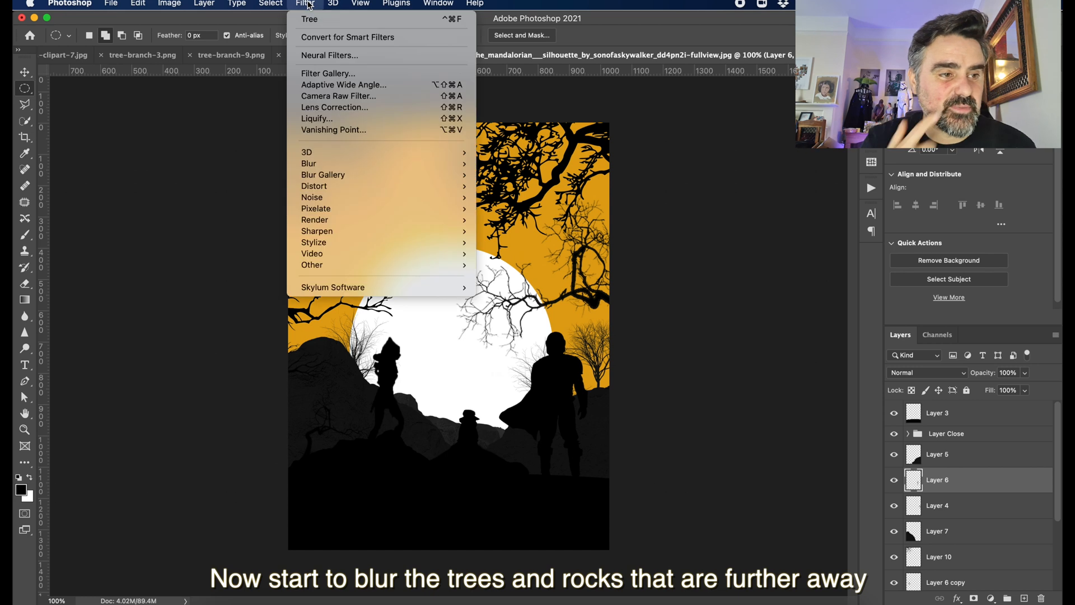
mouse_move(385, 164)
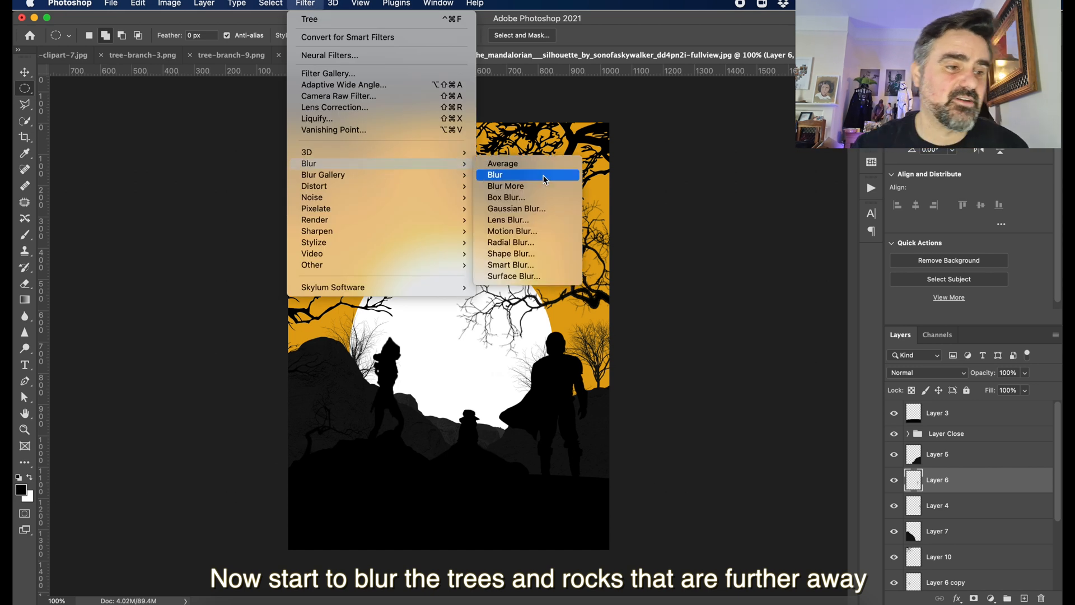
click(550, 209)
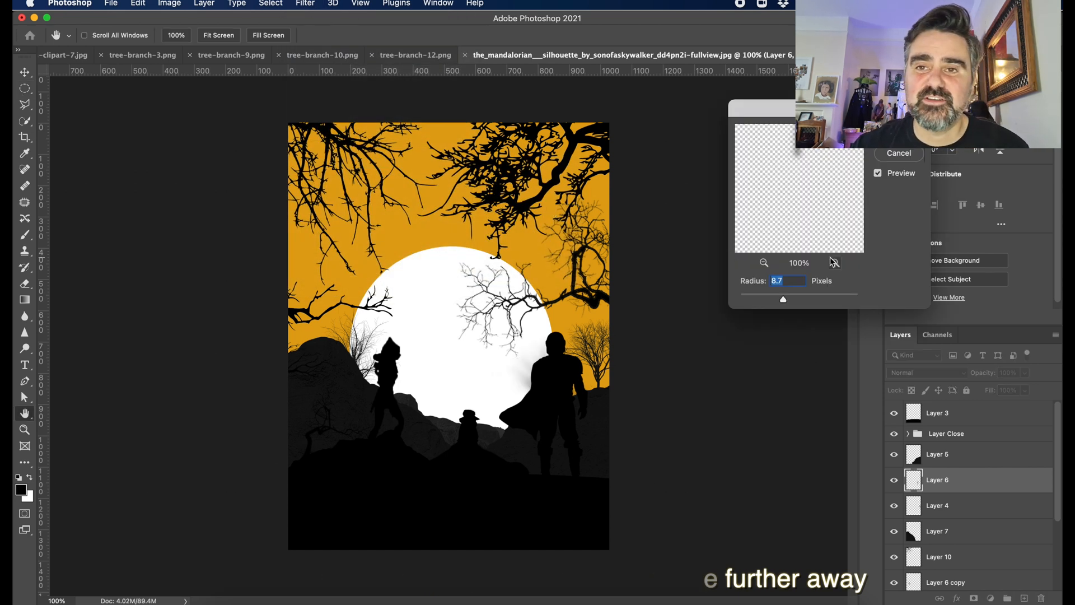
drag(784, 299, 753, 301)
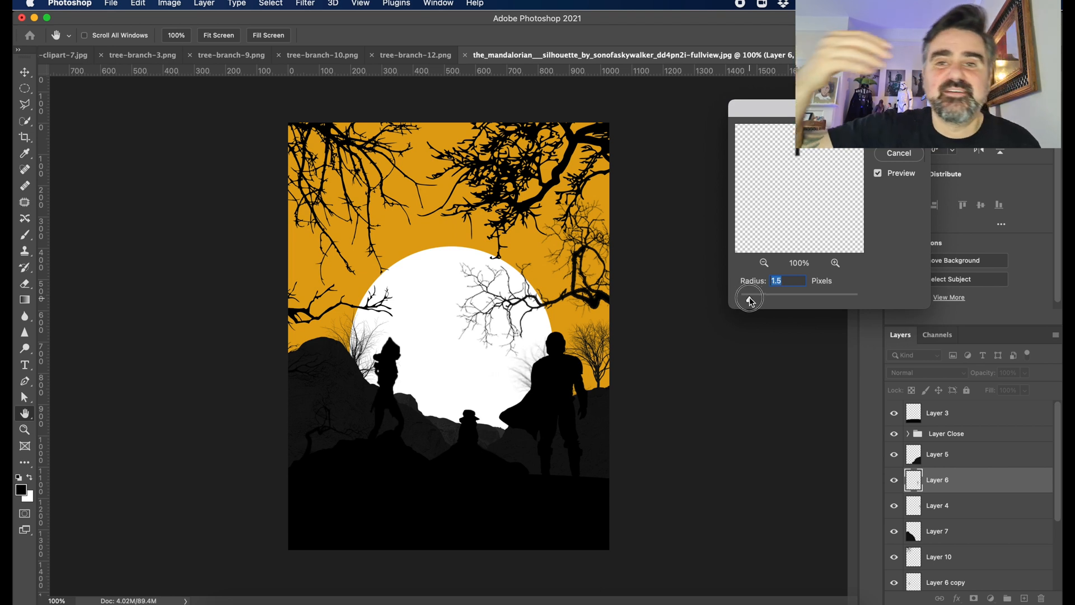
key(Return)
- Apply the same Gaussian Blur to Layer 4
click(970, 508)
key(super+f)
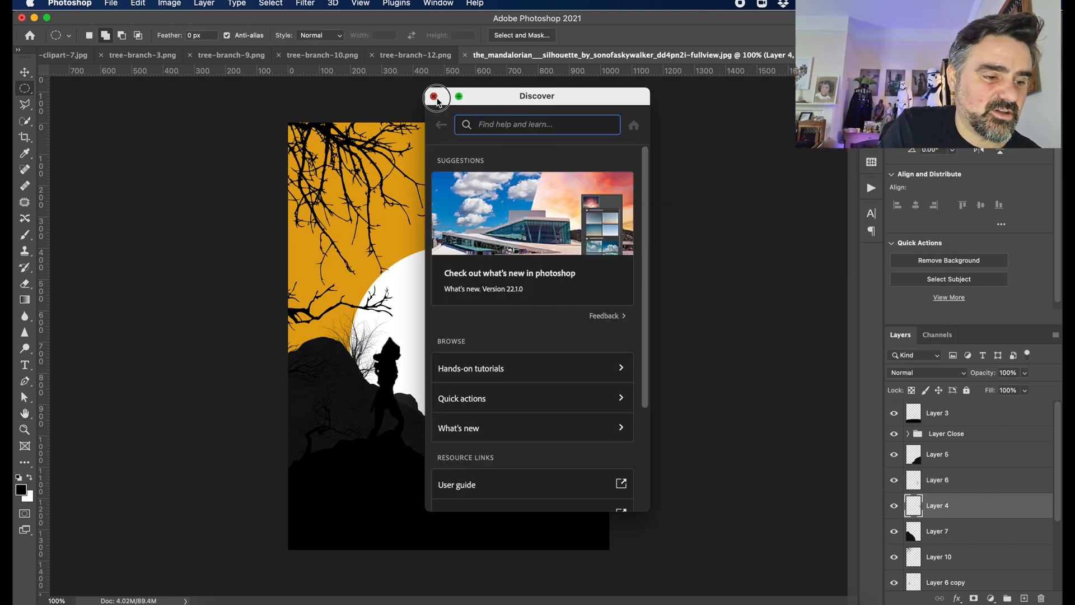
key(Escape)
click(308, 5)
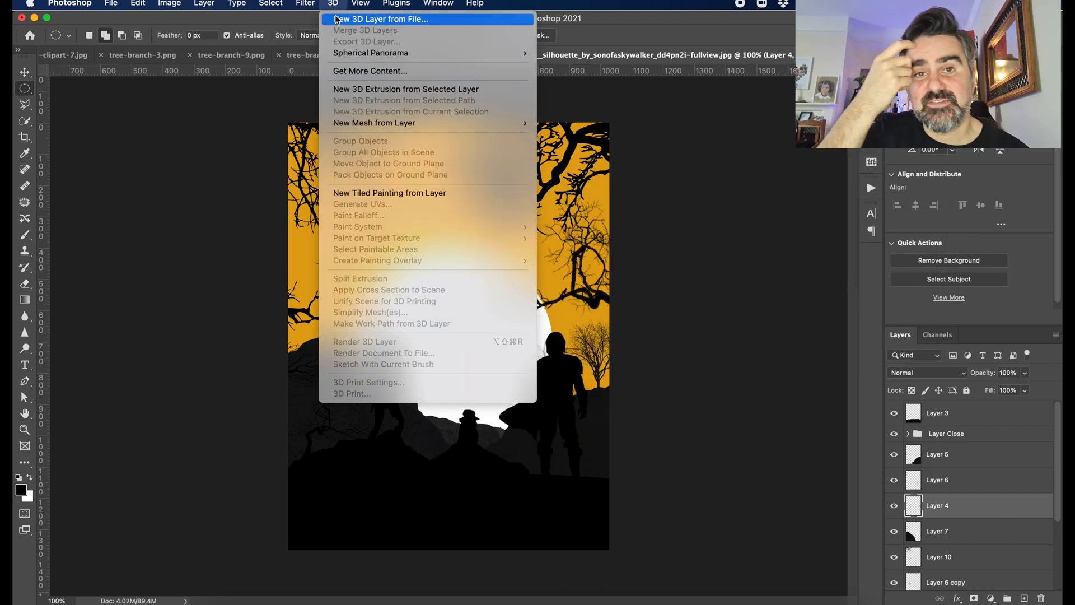
click(969, 506)
- Move Layer 10, the upper-left hanging branch, into the Layer Close group
scroll(952, 513, down, 3)
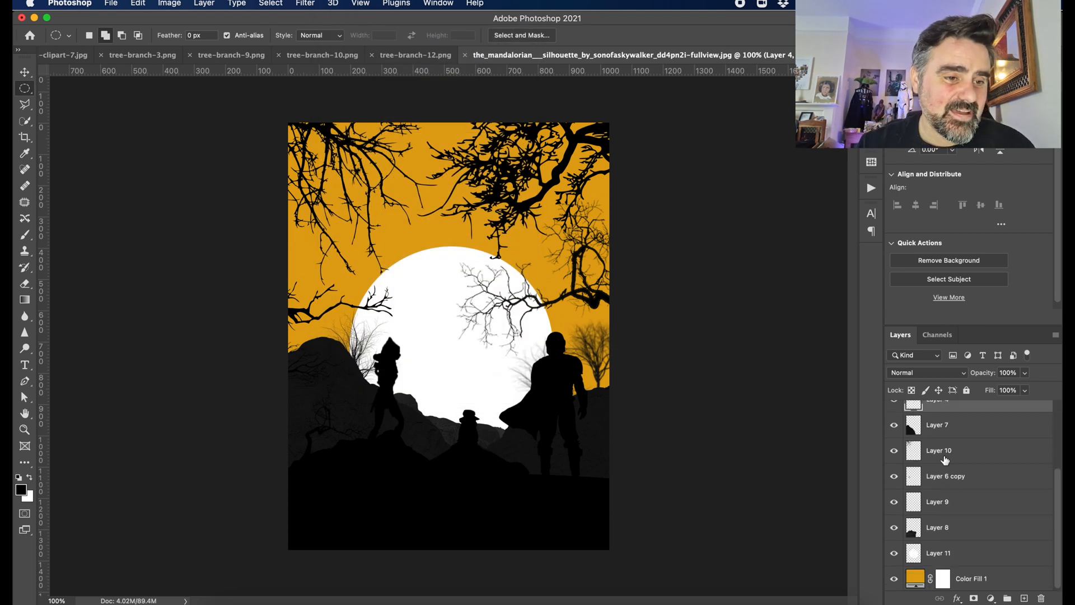
scroll(946, 537, up, 3)
drag(941, 559, 955, 440)
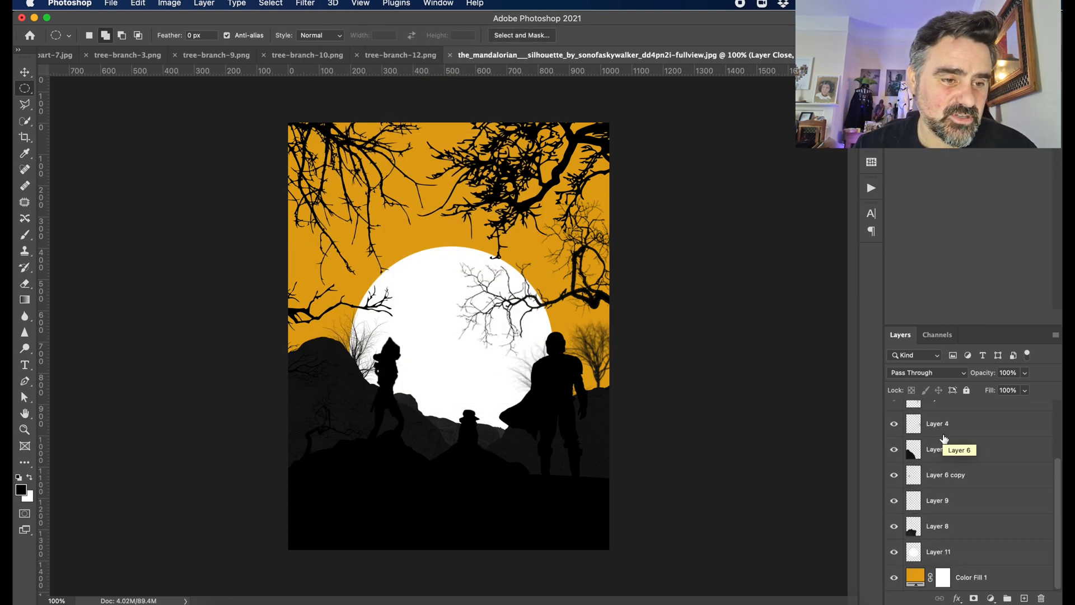
- Repeat the Gaussian Blur on Layer 5, Layer 7 and Layer 6 copy, and try it on Layer 9
click(943, 460)
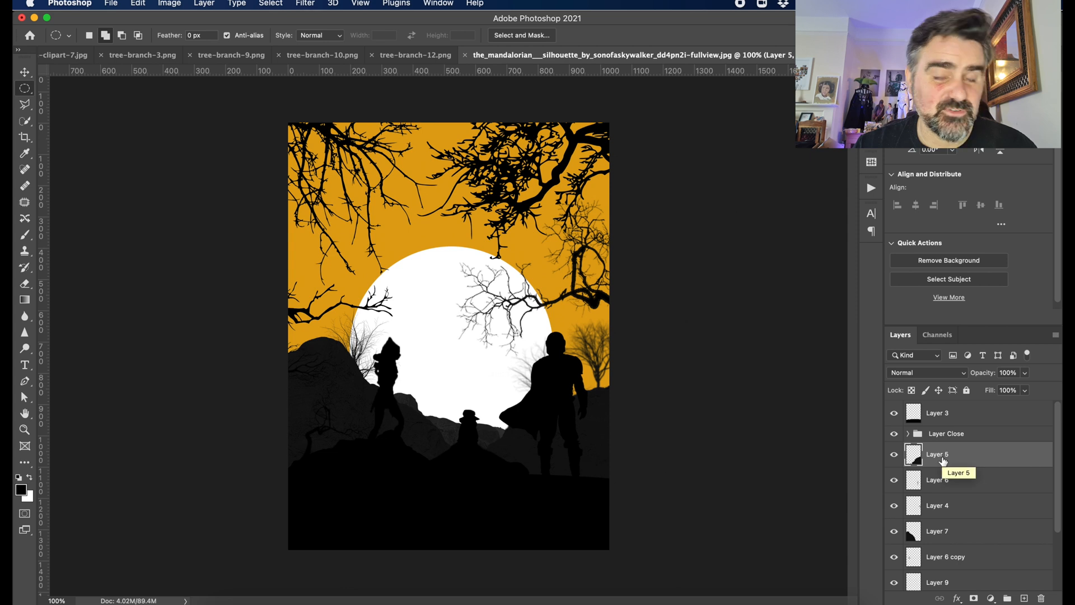
scroll(943, 470, down, 2)
click(944, 483)
click(944, 500)
click(944, 525)
key(super+t)
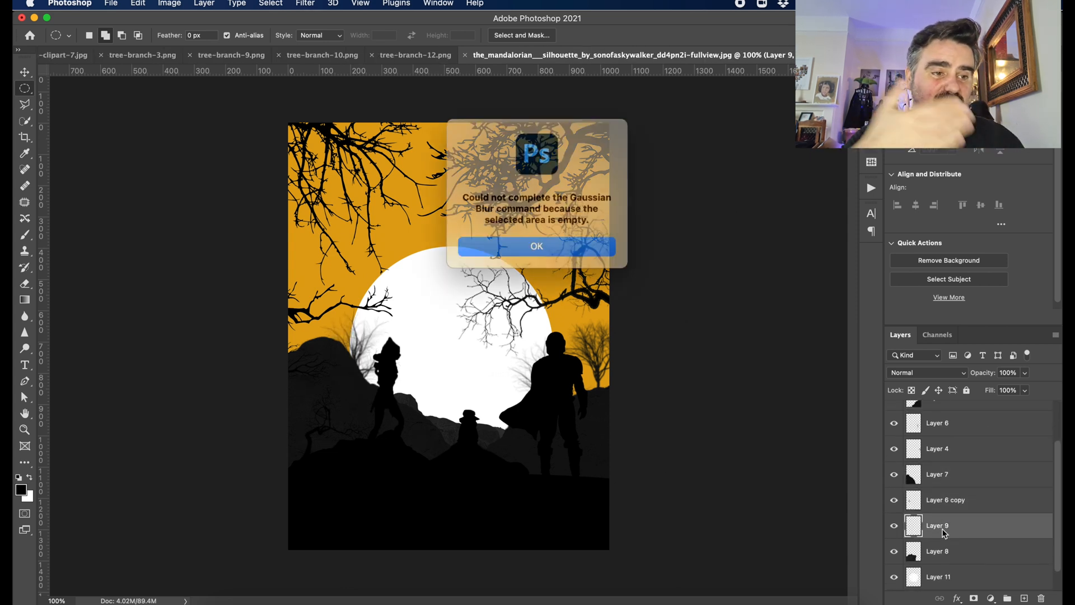
click(559, 244)
- Blur the distant rocks on Layer 8 and the white moon on Layer 11 with the same filter
click(934, 551)
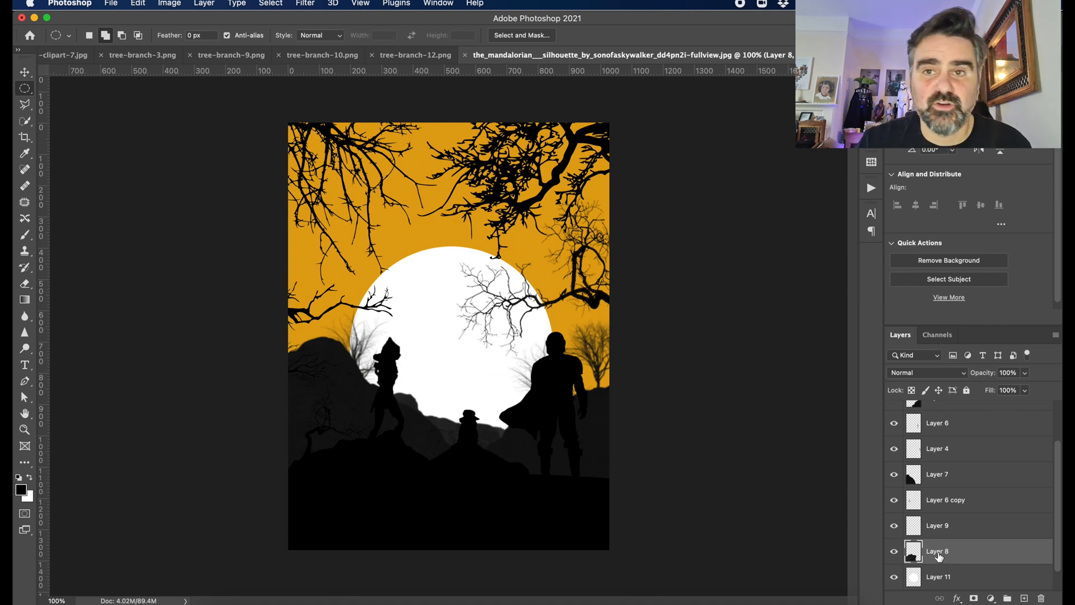
scroll(939, 556, down, 1)
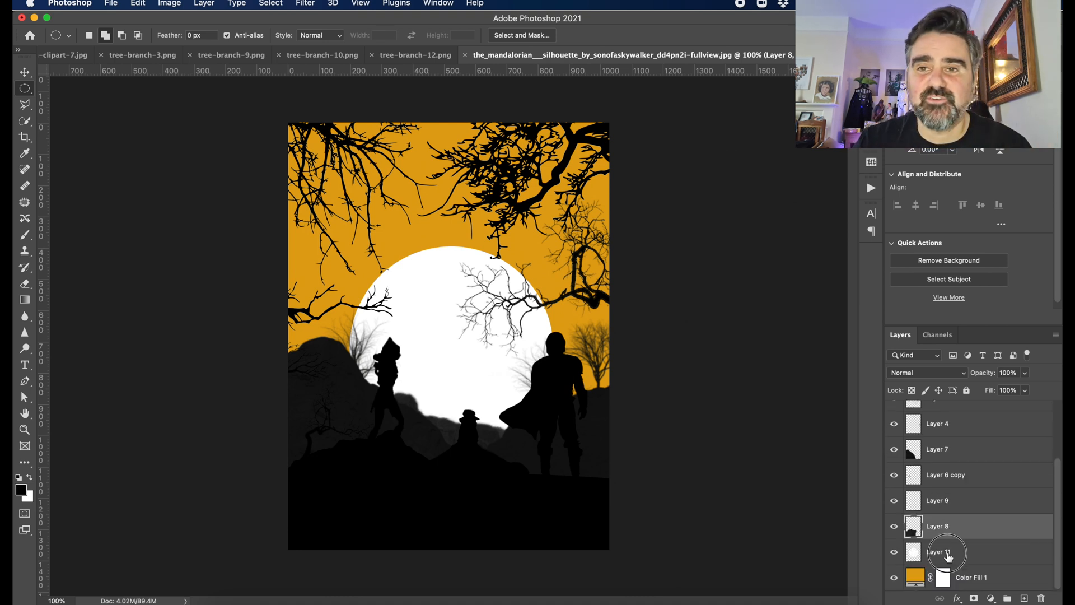
click(947, 553)
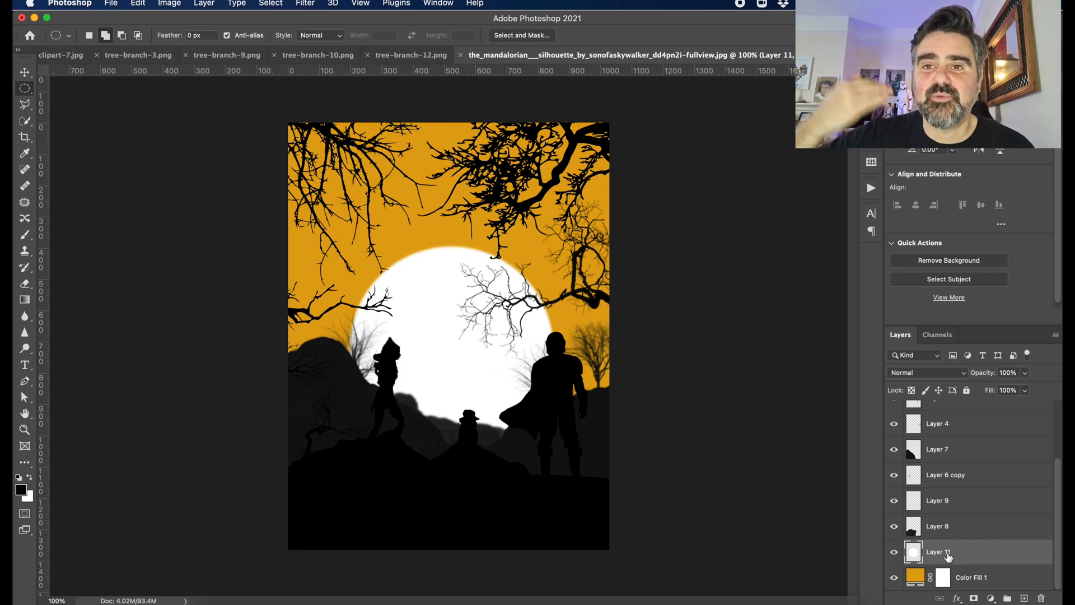
- Add a new layer beneath the moon's Layer 11 and prepare a white 1400 px brush with 1% flow
key(b)
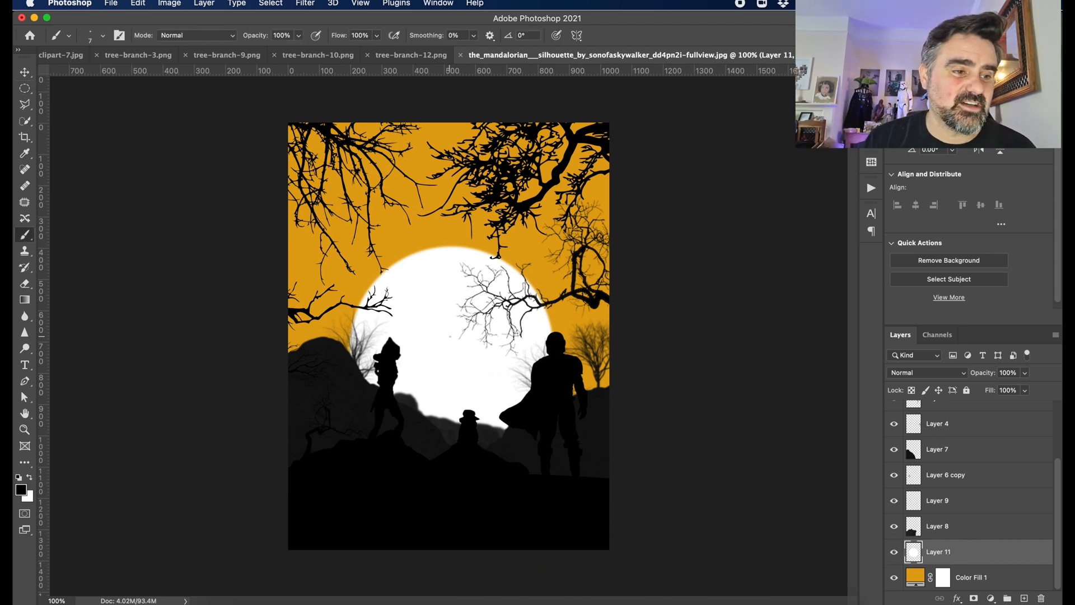
key(bracketright)
key(bracketright)
key(bracketright)
key(bracketright)
key(bracketright)
key(bracketright)
key(bracketright)
key(bracketright)
key(bracketright)
key(bracketright)
key(bracketright)
key(bracketright)
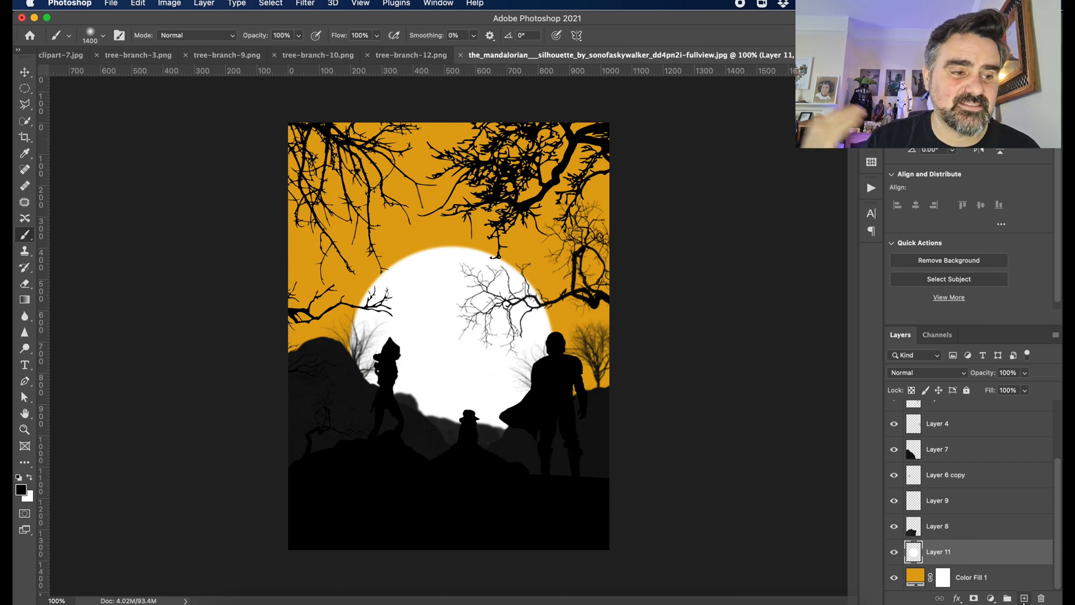
super+click(1025, 598)
key(super+z)
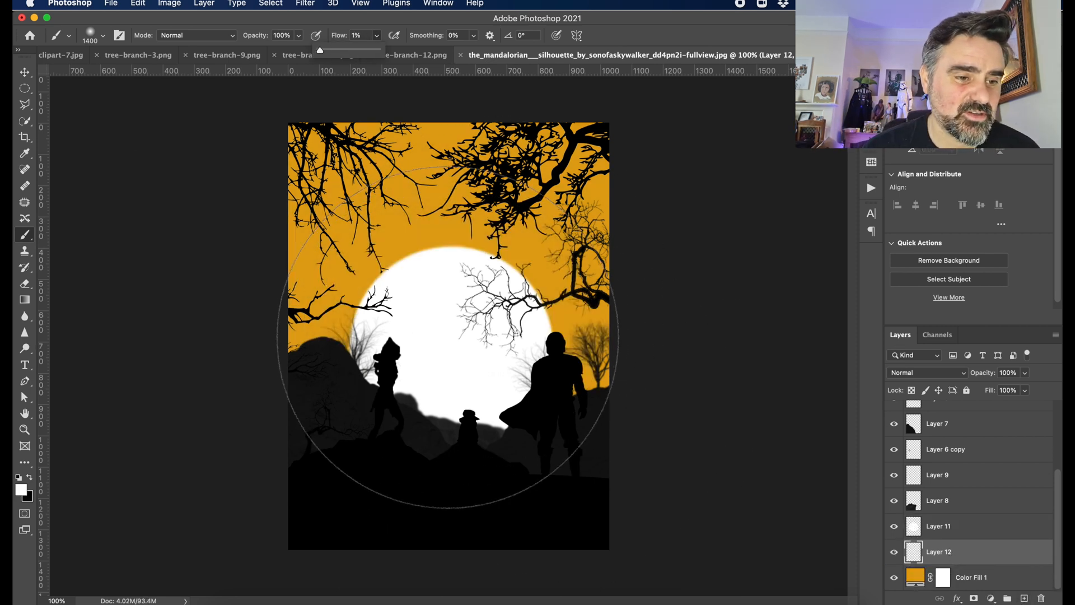
- Set Layer 12 to Linear Dodge (Add) and paint a soft white glow behind the moon at 19% brush flow
click(927, 373)
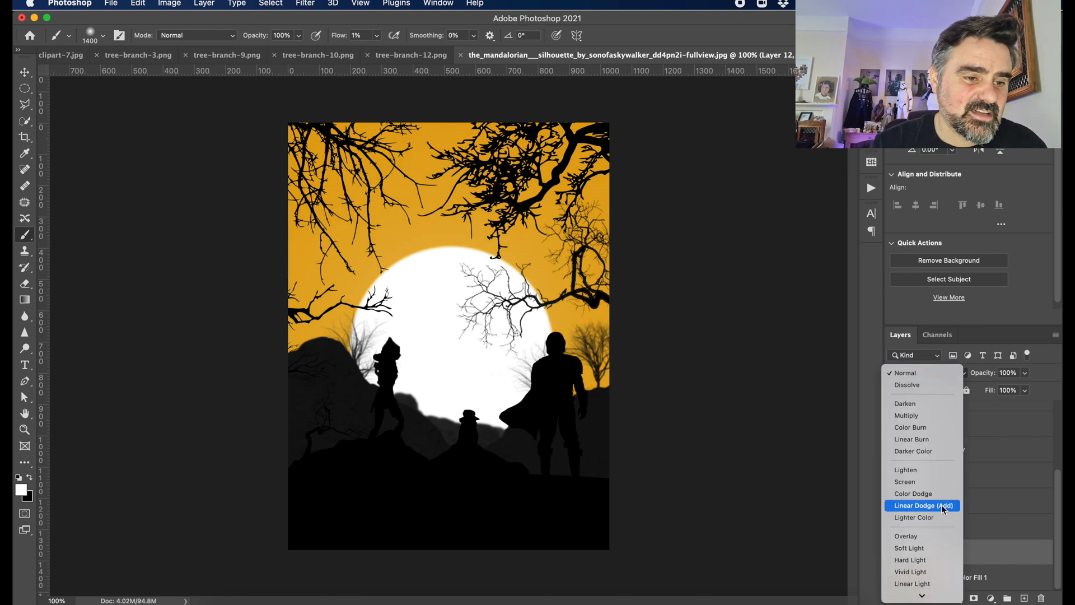
click(923, 504)
drag(377, 35, 387, 50)
click(454, 317)
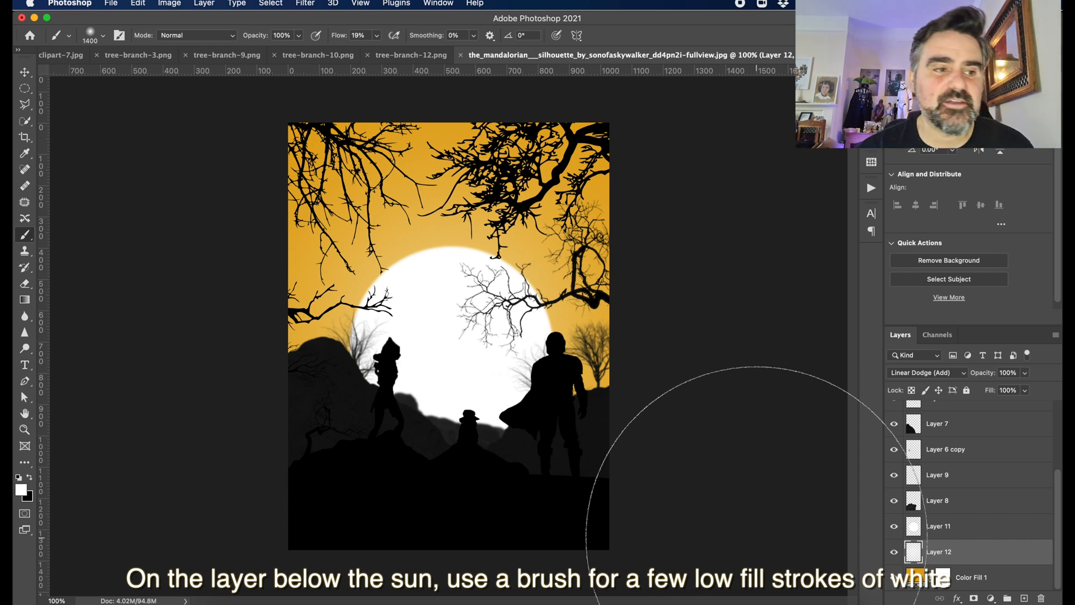
- Change the background color of Color Fill 1 to a deep blue, #134de2
click(974, 577)
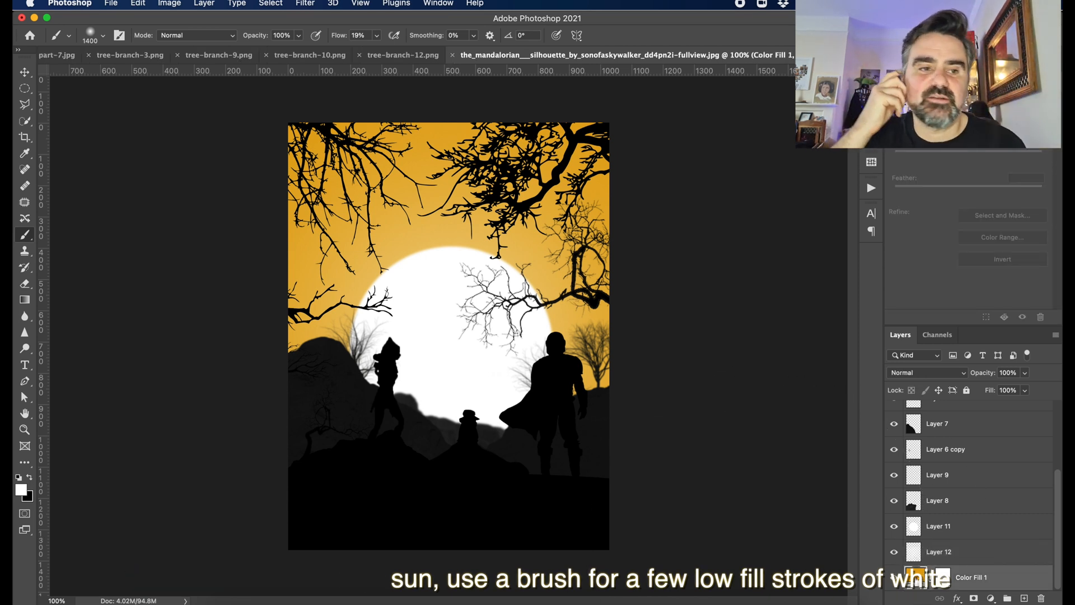
double_click(915, 575)
drag(907, 331, 901, 256)
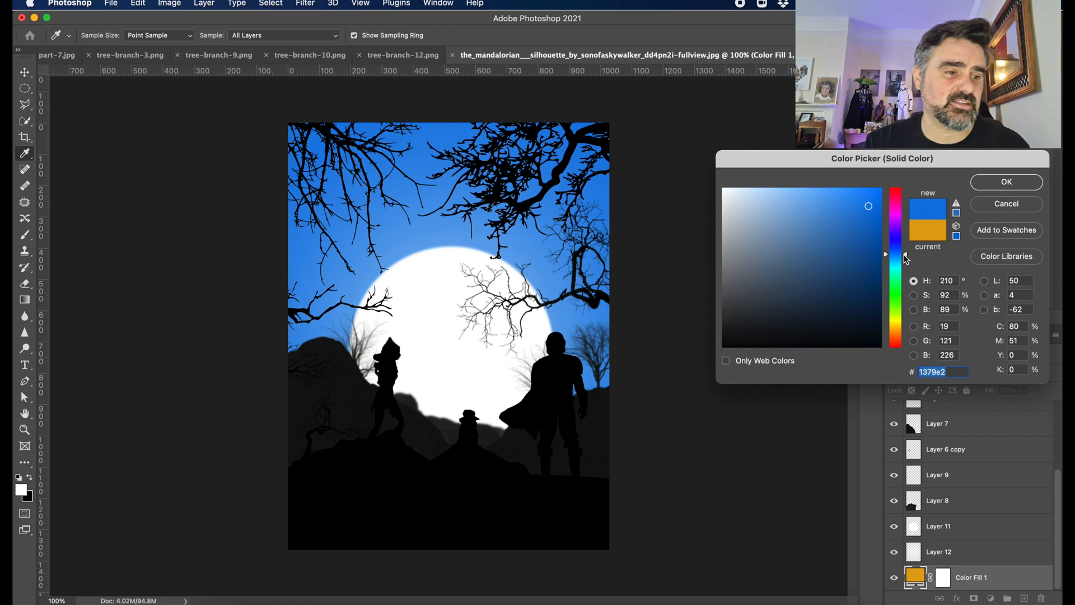
drag(906, 257, 905, 252)
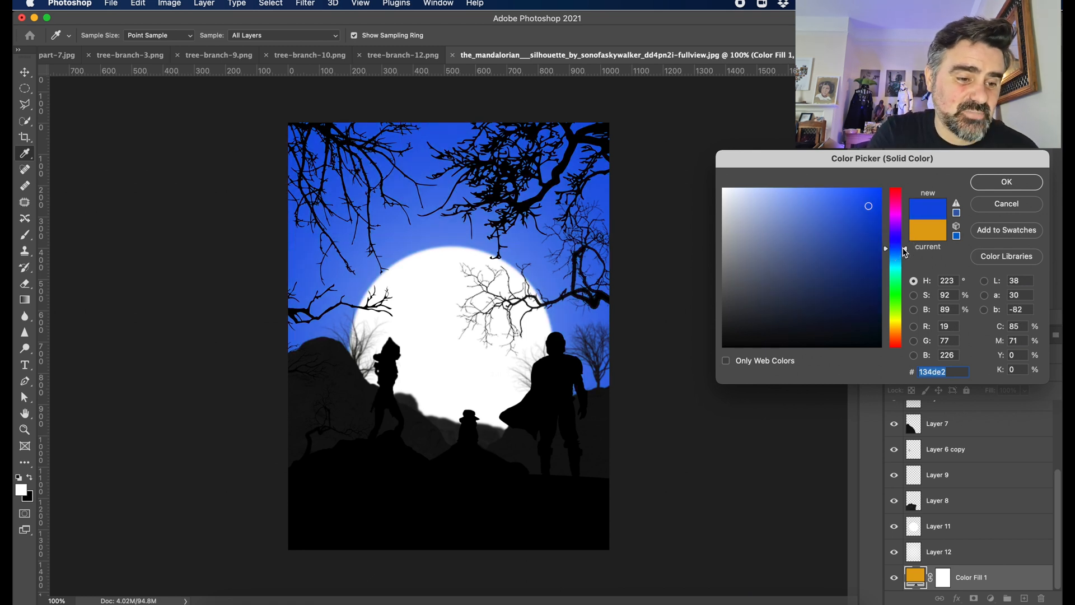